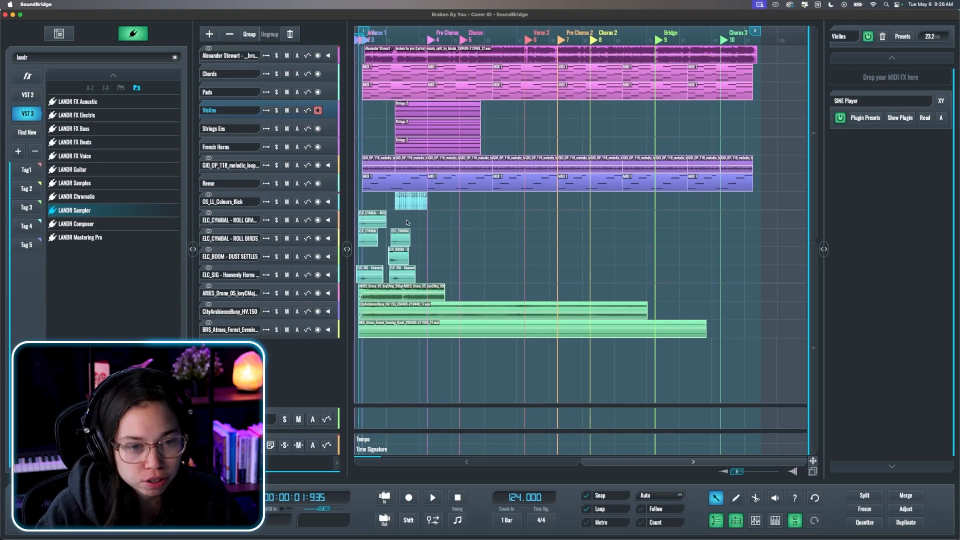
{"action": "scroll", "coordinate": [407, 223], "scroll_direction": "up", "scroll_amount": 5}
{"action": "scroll", "coordinate": [478, 240], "scroll_direction": "left", "scroll_amount": 3}
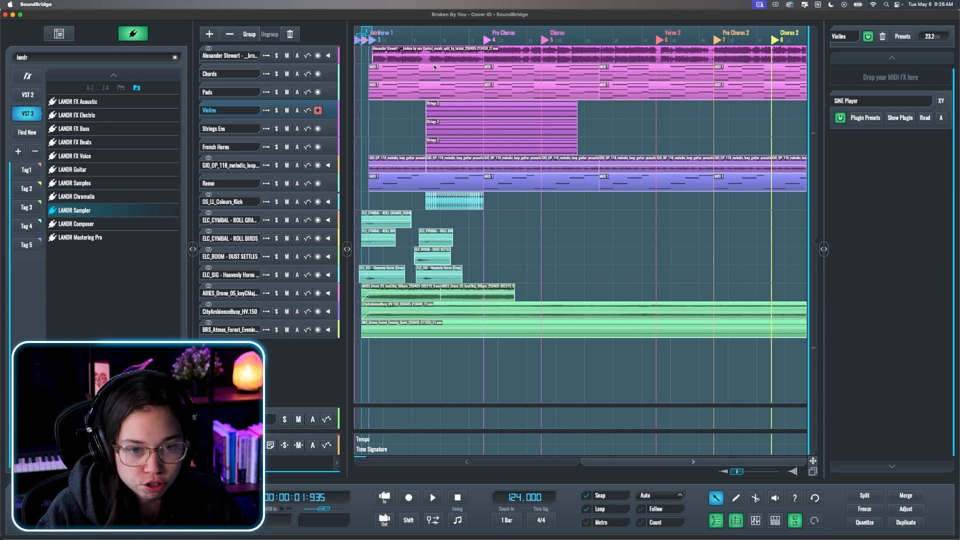
{"action": "left_click", "coordinate": [420, 57]}
{"action": "left_click", "coordinate": [450, 73]}
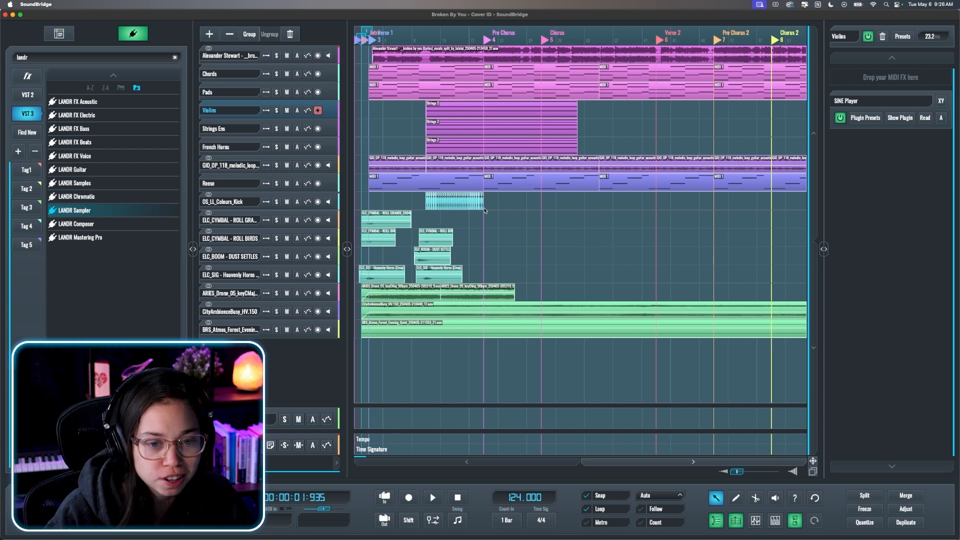
{"action": "scroll", "coordinate": [484, 233], "scroll_direction": "down", "scroll_amount": 3}
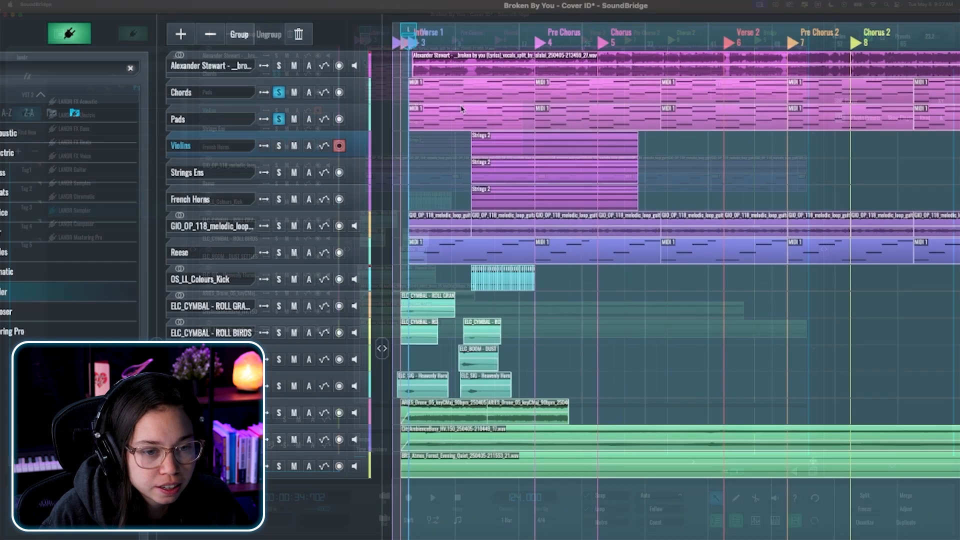
Step: Inspect the instrument plugins on the Chords and Pads tracks, closing each plugin window after viewing it
{"action": "left_click", "coordinate": [248, 77]}
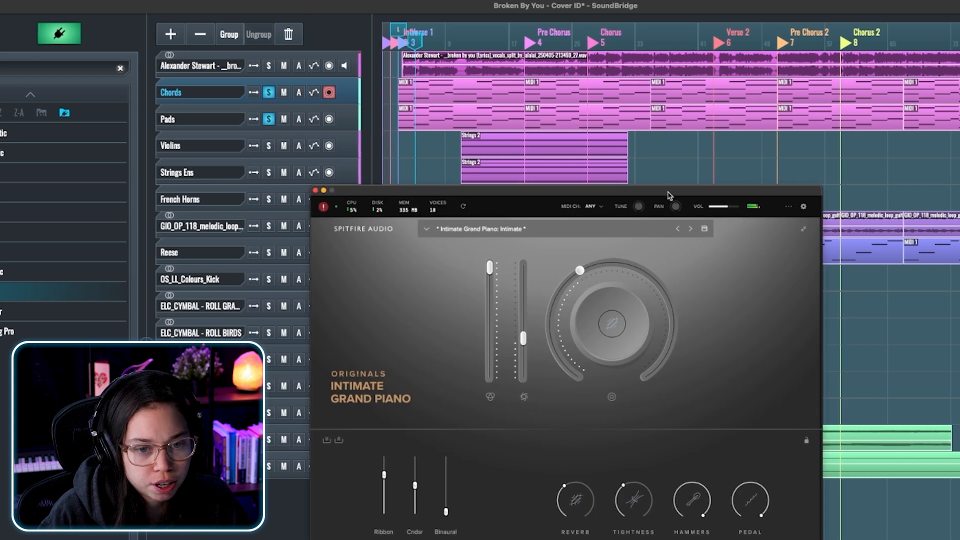
{"action": "left_click_drag", "start_coordinate": [668, 191], "coordinate": [747, 165]}
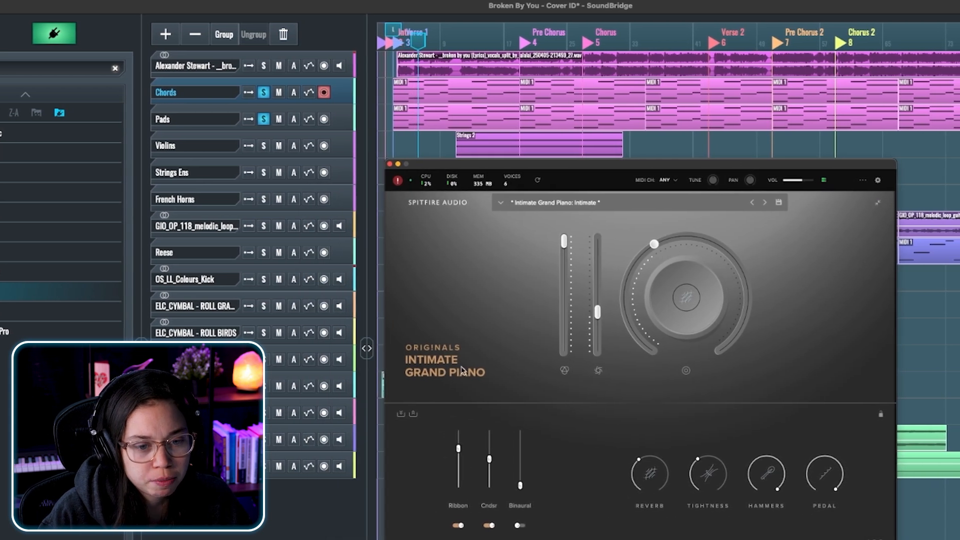
{"action": "left_click", "coordinate": [391, 164]}
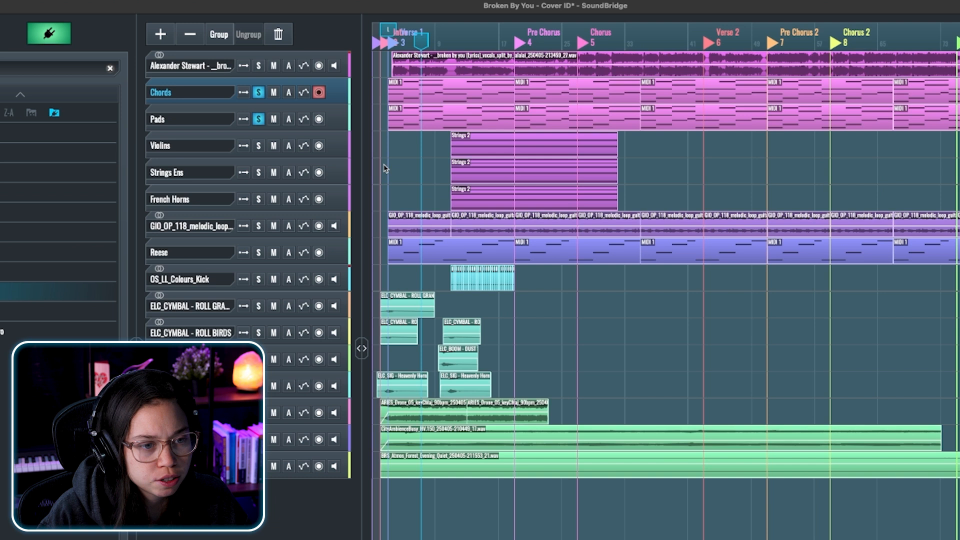
{"action": "left_click", "coordinate": [226, 122]}
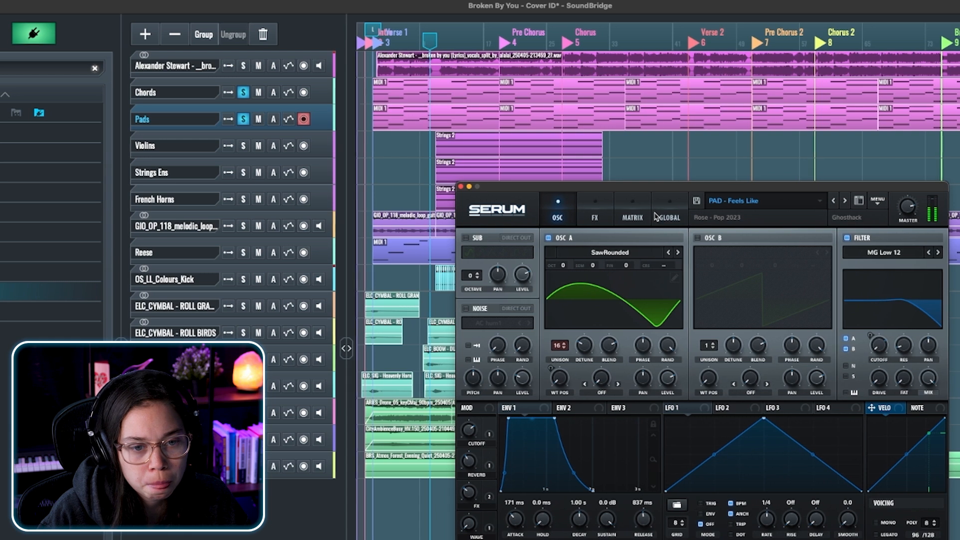
{"action": "left_click", "coordinate": [462, 187]}
Step: Solo the Violins, Strings Ens, French Horns, GIO_OP_118 melodic loop and Reese tracks
{"action": "left_click", "coordinate": [240, 146]}
{"action": "left_click", "coordinate": [240, 173]}
{"action": "left_click", "coordinate": [236, 199]}
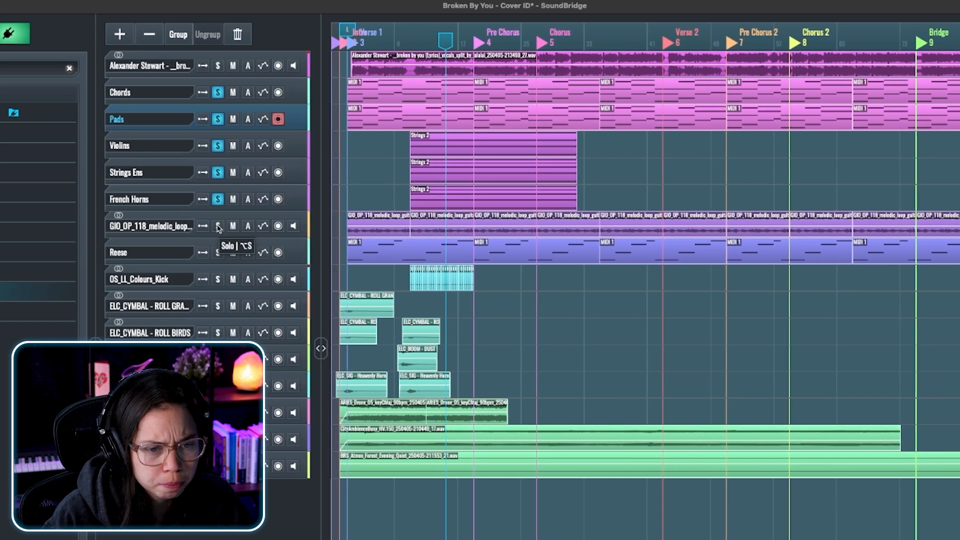
{"action": "left_click", "coordinate": [219, 227]}
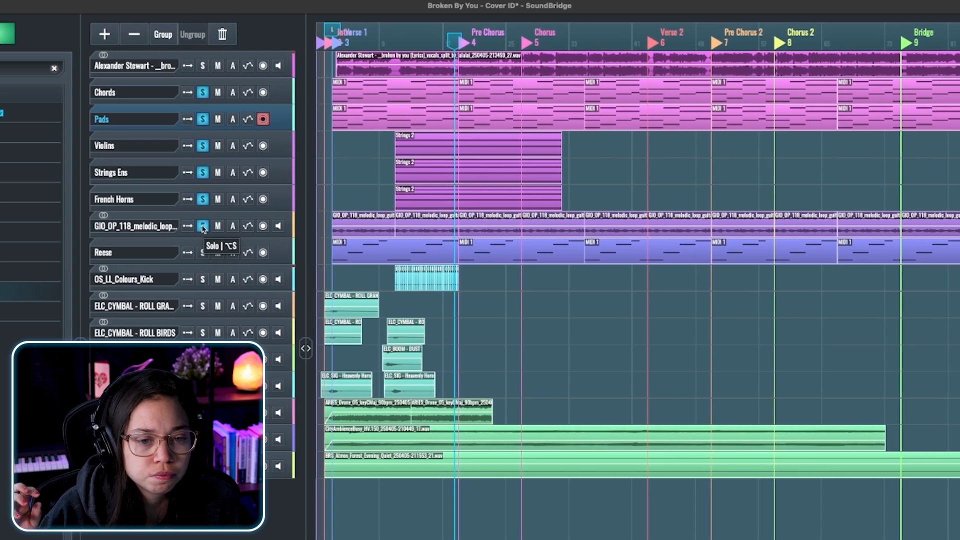
{"action": "left_click", "coordinate": [204, 253]}
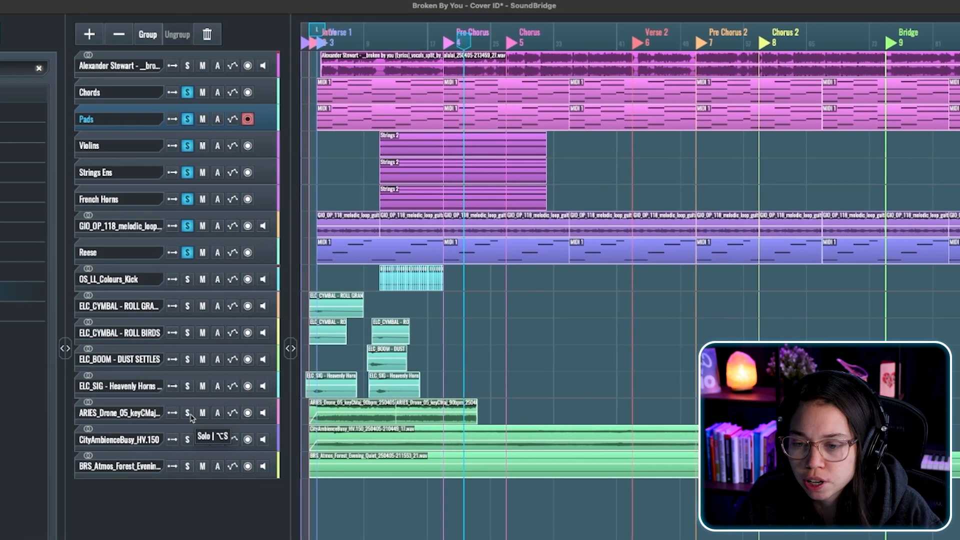
Step: Solo the ARIES_Drone, CityAmbienceBusy and BRS_Atmos_Forest tracks
{"action": "left_click", "coordinate": [189, 412]}
{"action": "left_click", "coordinate": [189, 440]}
{"action": "left_click", "coordinate": [184, 466]}
Step: Duplicate the ARIES_Drone clip and align the copy flush with the end of the preceding drone clip
{"action": "left_click_drag", "start_coordinate": [531, 407], "coordinate": [422, 419]}
{"action": "key", "text": "super+d"}
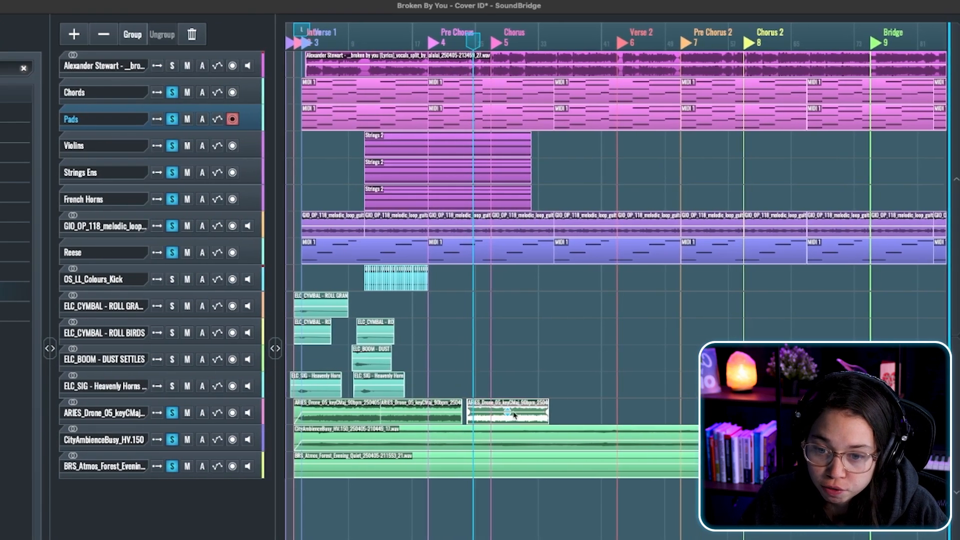
{"action": "scroll", "coordinate": [481, 419], "scroll_direction": "up", "scroll_amount": 5}
{"action": "left_click_drag", "start_coordinate": [479, 419], "coordinate": [462, 420]}
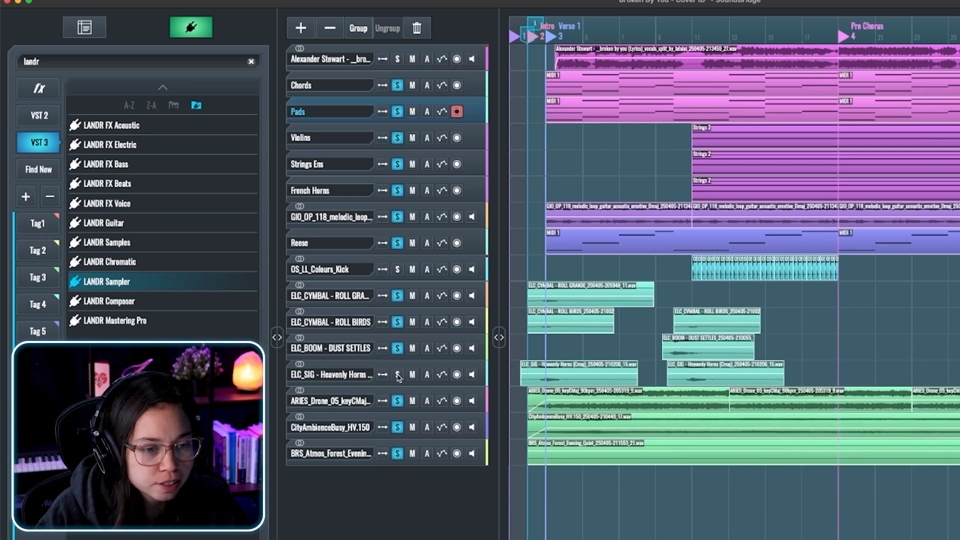
Step: Select all tracks from Chords through Reese
{"action": "left_click", "coordinate": [356, 243]}
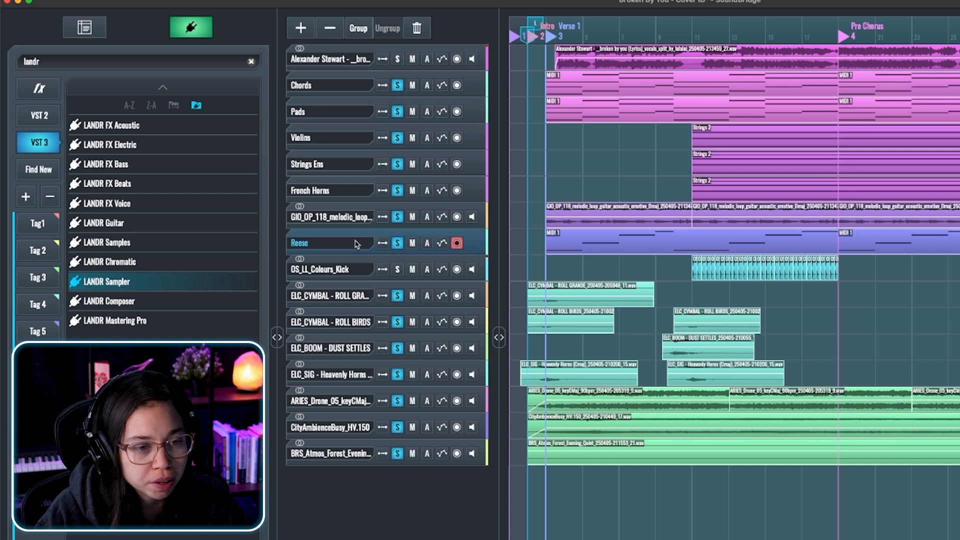
{"action": "left_click", "coordinate": [351, 84], "text": "shift"}
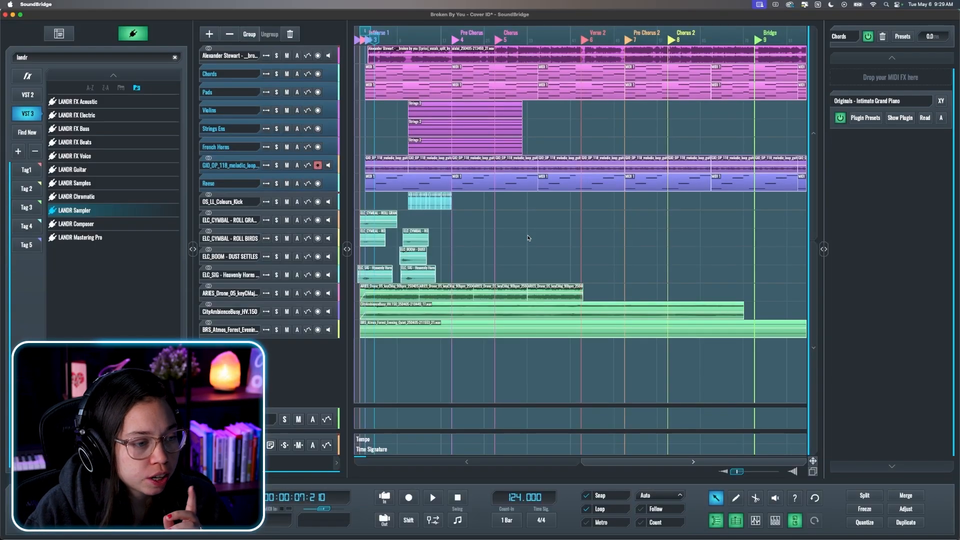
Step: Switch to Chrome, enlarge its window and search for "broken by you" by Alexander Stewart to open the song's Ultimate Guitar chord sheet
{"action": "mouse_move", "coordinate": [318, 523]}
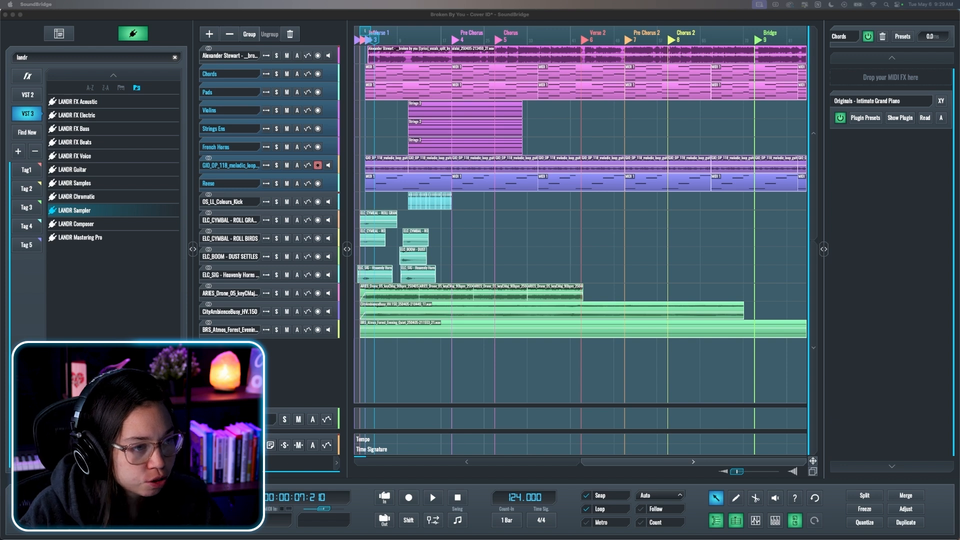
{"action": "left_click_drag", "start_coordinate": [488, 1], "coordinate": [489, 96]}
{"action": "double_click", "coordinate": [592, 99]}
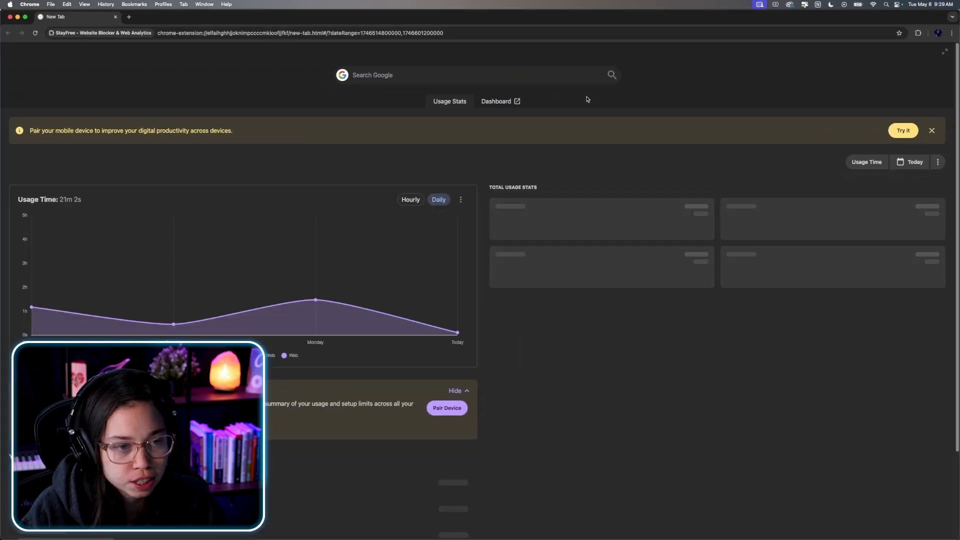
{"action": "left_click", "coordinate": [509, 35]}
{"action": "type", "text": "broken by you"}
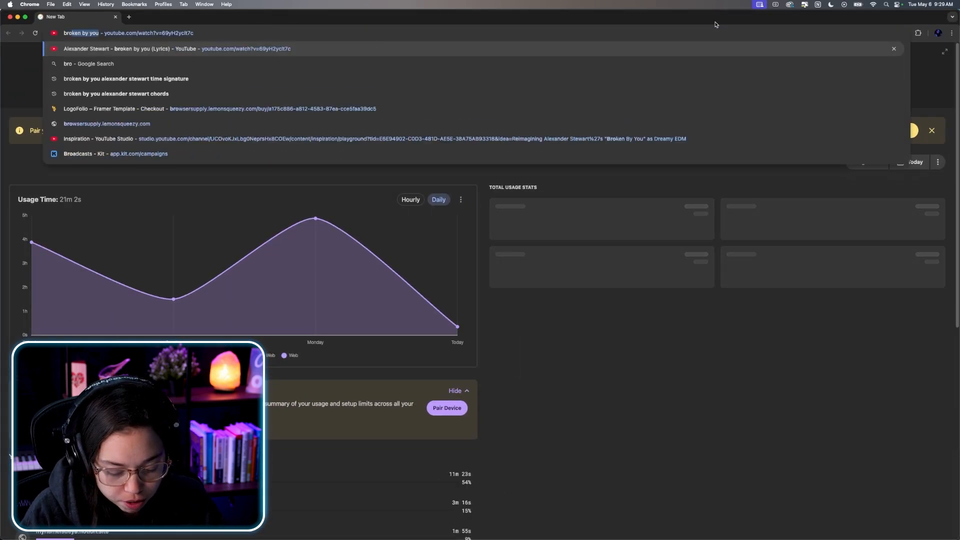
{"action": "key", "text": "Down"}
{"action": "key", "text": "Down"}
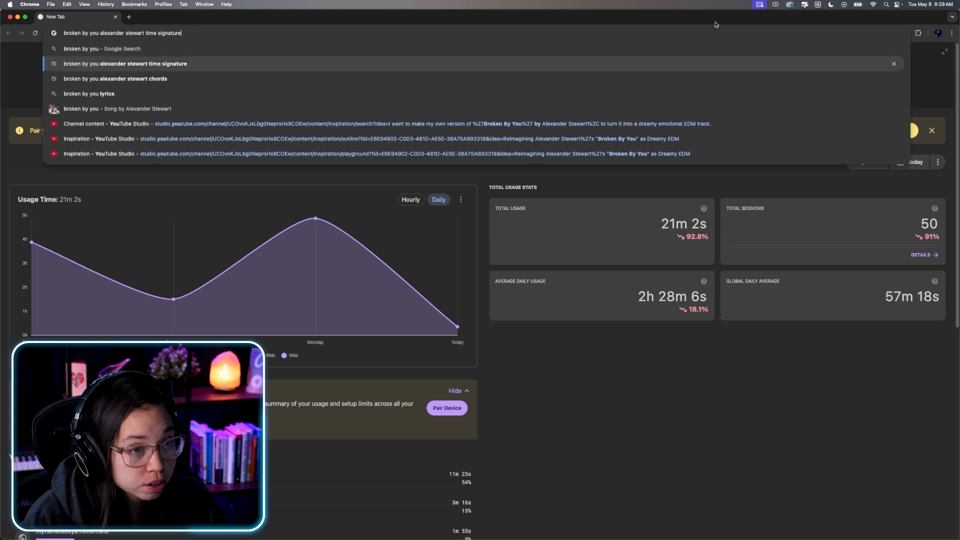
{"action": "key", "text": "Return"}
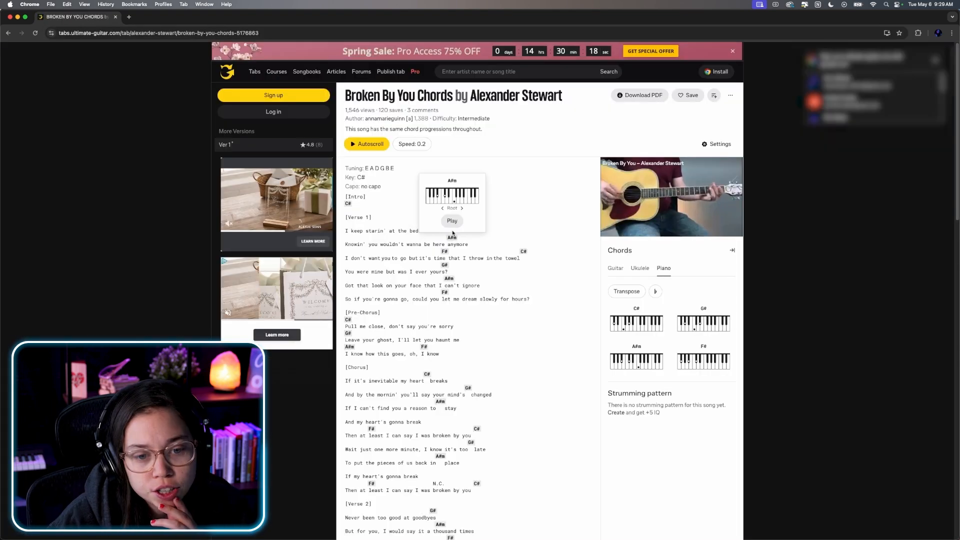
{"action": "mouse_move", "coordinate": [525, 255]}
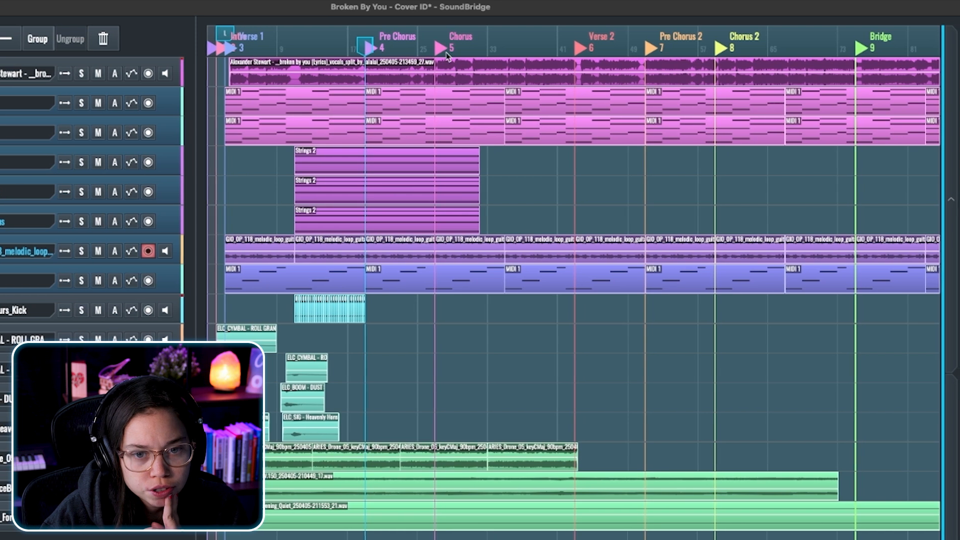
Step: Place the playhead at the Verse 2 marker in SoundBridge and examine the chord sheet in Chrome from Verse 2 through the following chorus
{"action": "left_click", "coordinate": [578, 50]}
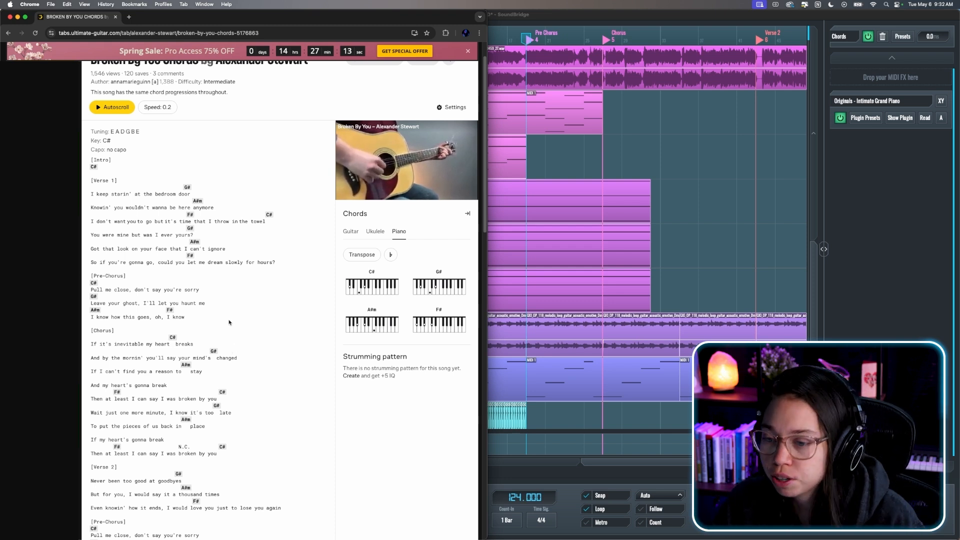
{"action": "mouse_move", "coordinate": [223, 451]}
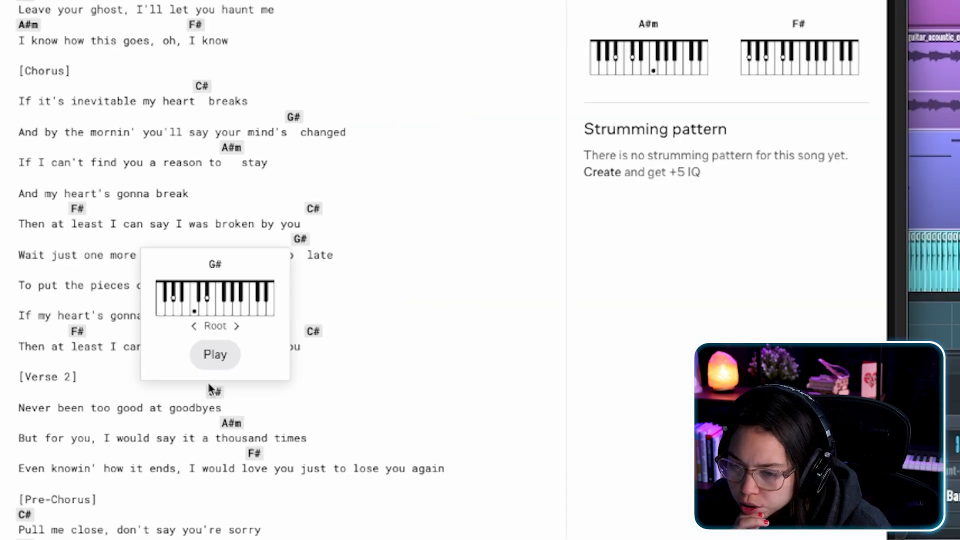
{"action": "mouse_move", "coordinate": [242, 424]}
{"action": "mouse_move", "coordinate": [261, 453]}
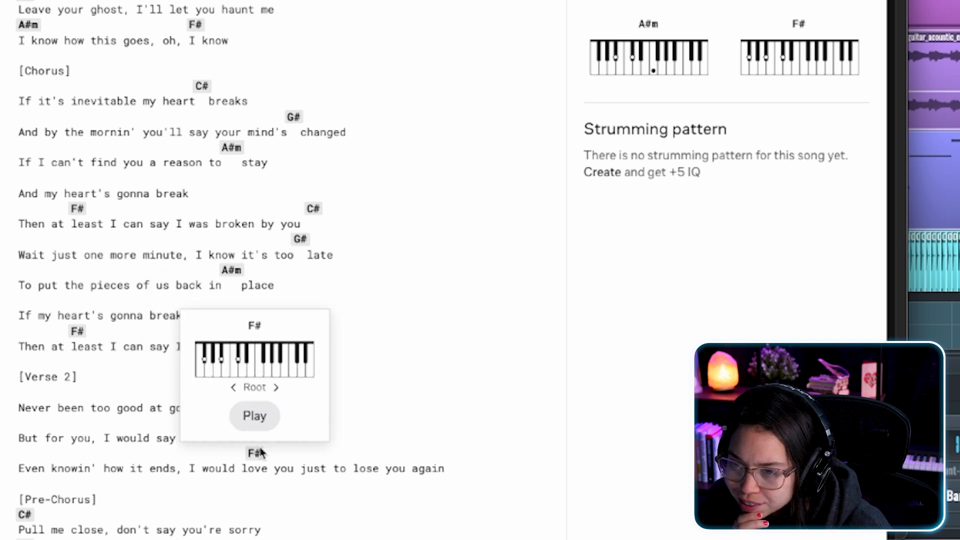
{"action": "scroll", "coordinate": [388, 520], "scroll_direction": "up", "scroll_amount": 3}
{"action": "scroll", "coordinate": [388, 521], "scroll_direction": "down", "scroll_amount": 12}
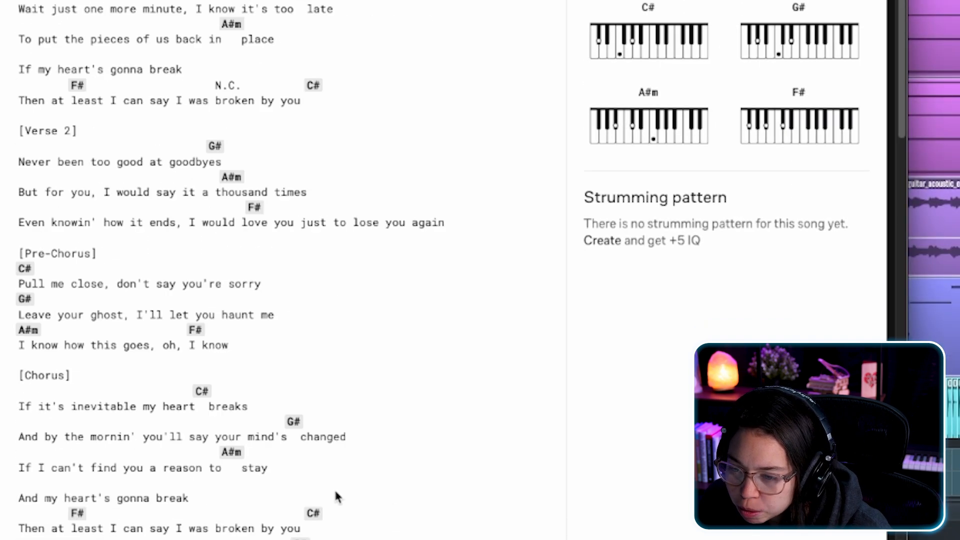
{"action": "scroll", "coordinate": [337, 496], "scroll_direction": "down", "scroll_amount": 5}
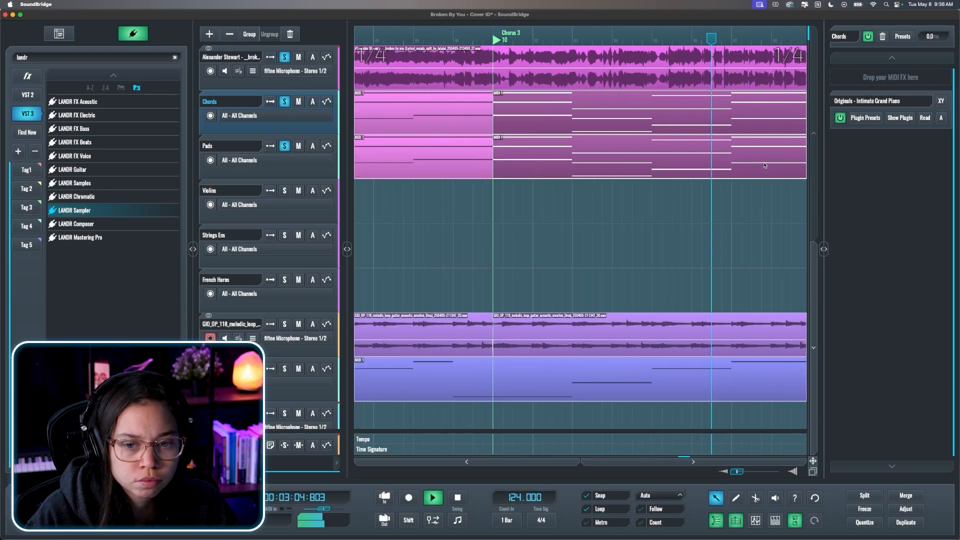
Step: Turn off solo on the Chords, Pads and vocal tracks in SoundBridge
{"action": "scroll", "coordinate": [722, 189], "scroll_direction": "down", "scroll_amount": 3}
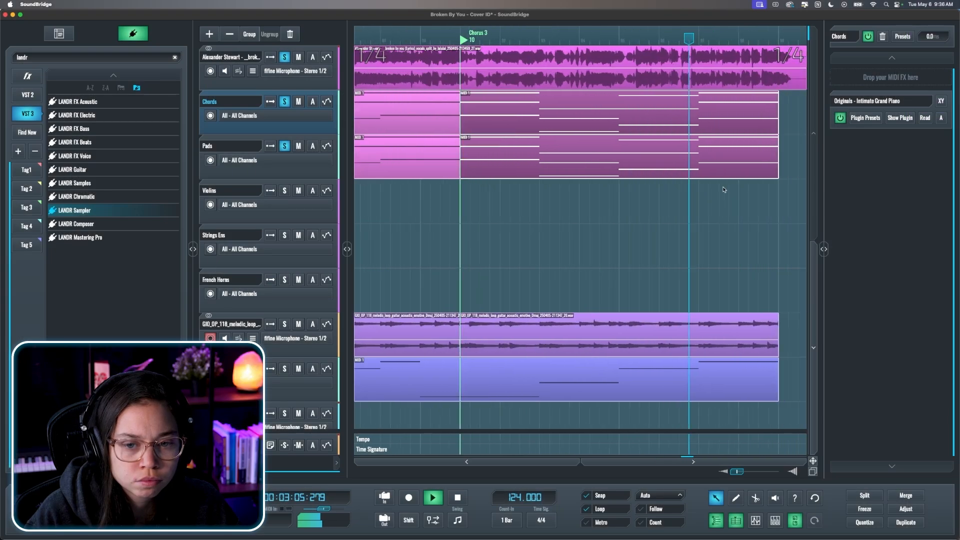
{"action": "left_click", "coordinate": [285, 101]}
{"action": "left_click", "coordinate": [285, 146]}
{"action": "left_click", "coordinate": [285, 57]}
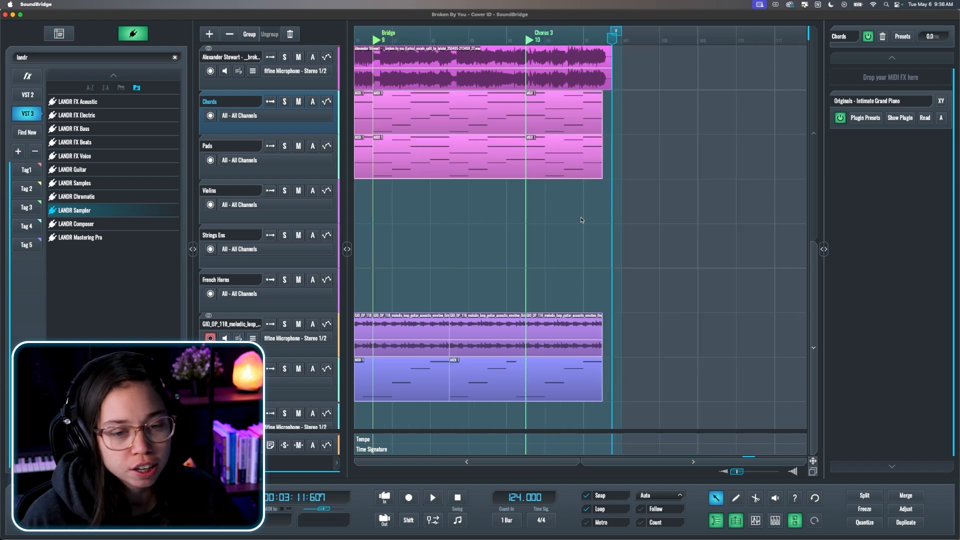
{"action": "scroll", "coordinate": [582, 220], "scroll_direction": "down", "scroll_amount": 5}
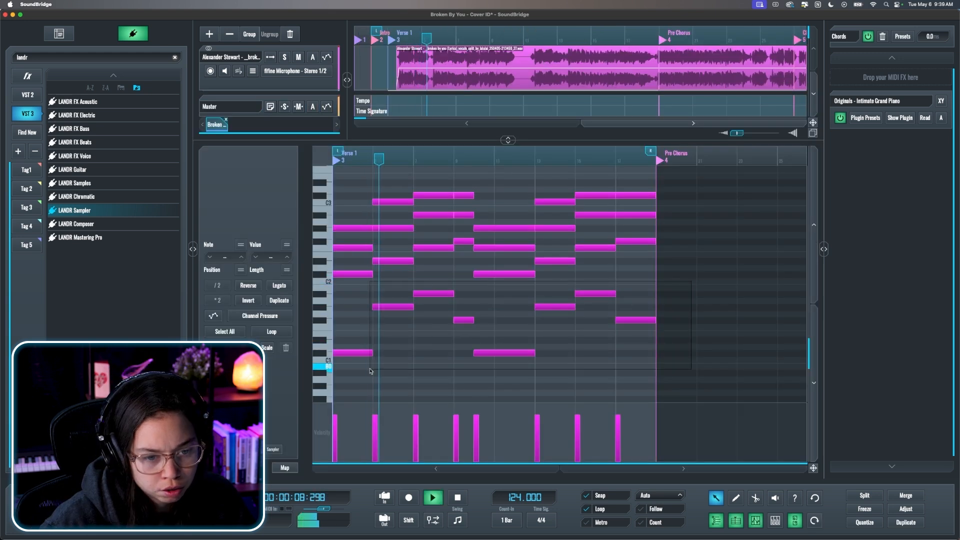
Step: Select the bass notes of the Verse 1 chords, lower their velocity to about 74 and stop playback
{"action": "left_click_drag", "start_coordinate": [371, 371], "coordinate": [371, 371]}
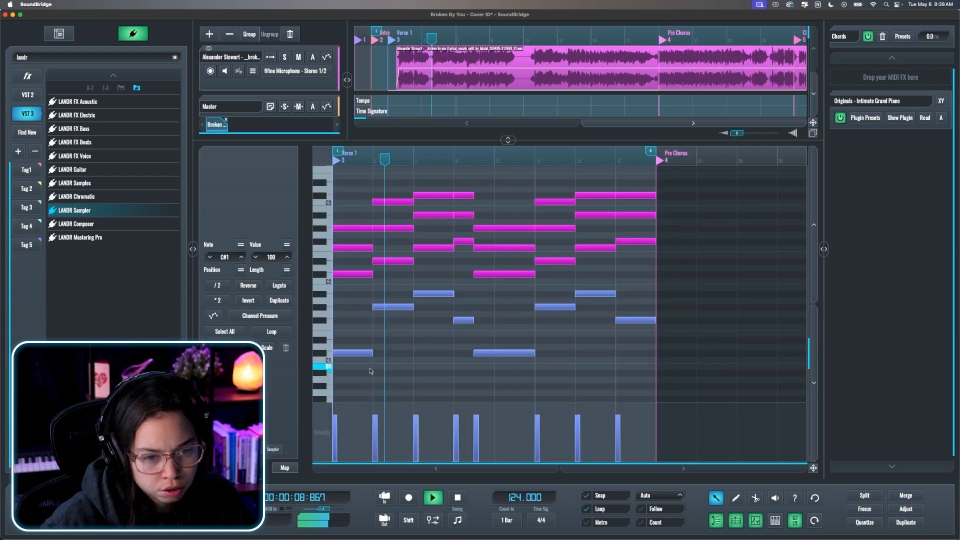
{"action": "left_click_drag", "start_coordinate": [415, 415], "coordinate": [415, 431]}
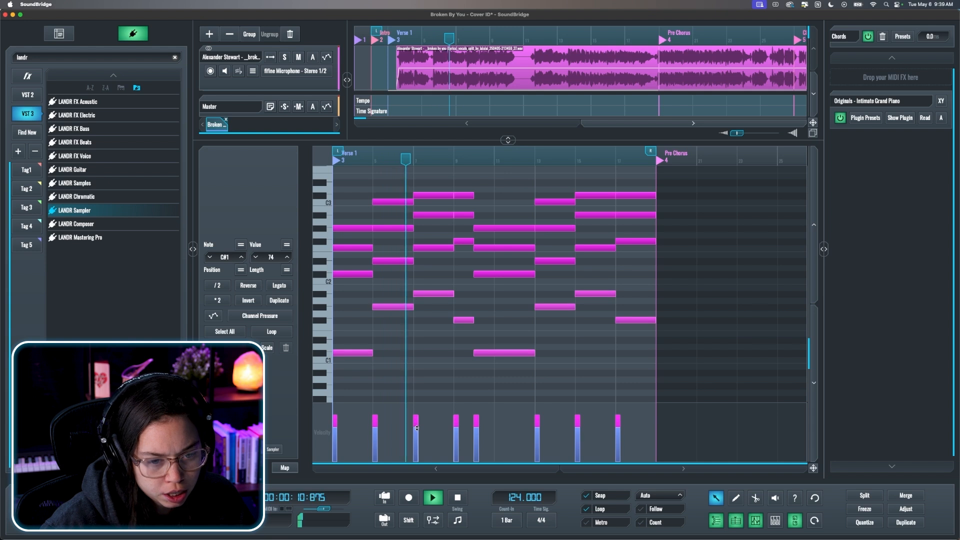
{"action": "key", "text": "space"}
Step: Lower the velocity of the fourth chord's F#1 bass note and add upper notes from other chords to the selection
{"action": "left_click", "coordinate": [357, 249]}
{"action": "left_click", "coordinate": [457, 418]}
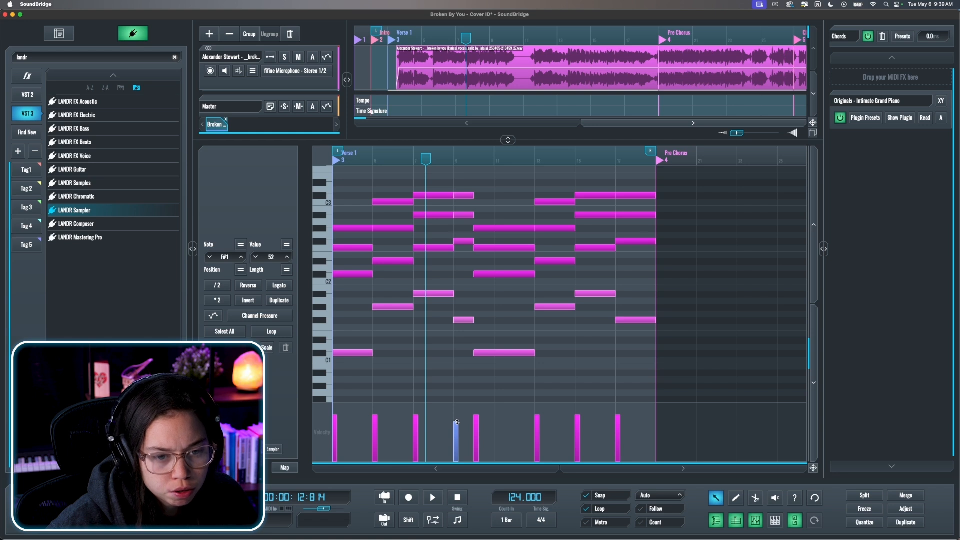
{"action": "left_click_drag", "start_coordinate": [458, 422], "coordinate": [457, 427]}
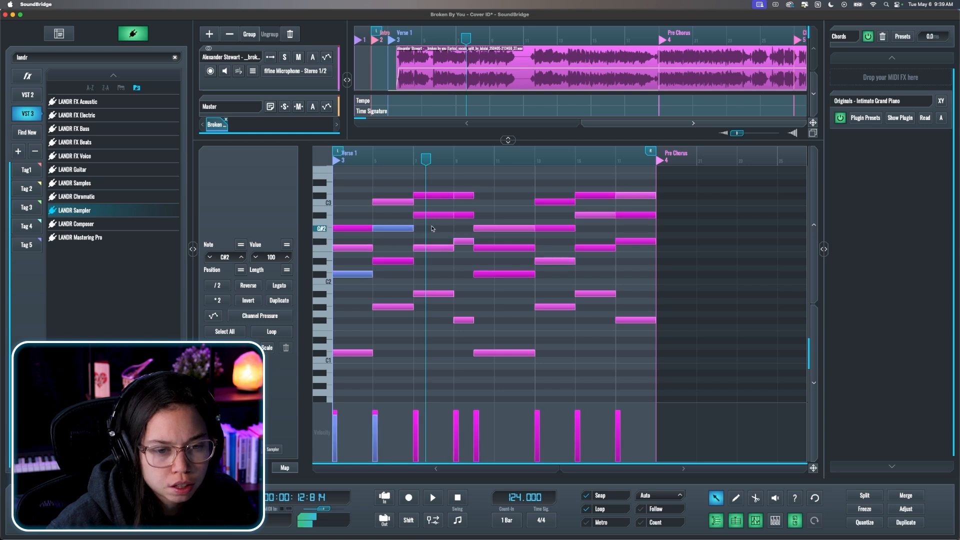
{"action": "left_click", "coordinate": [433, 215], "text": "shift"}
{"action": "left_click", "coordinate": [529, 247], "text": "shift"}
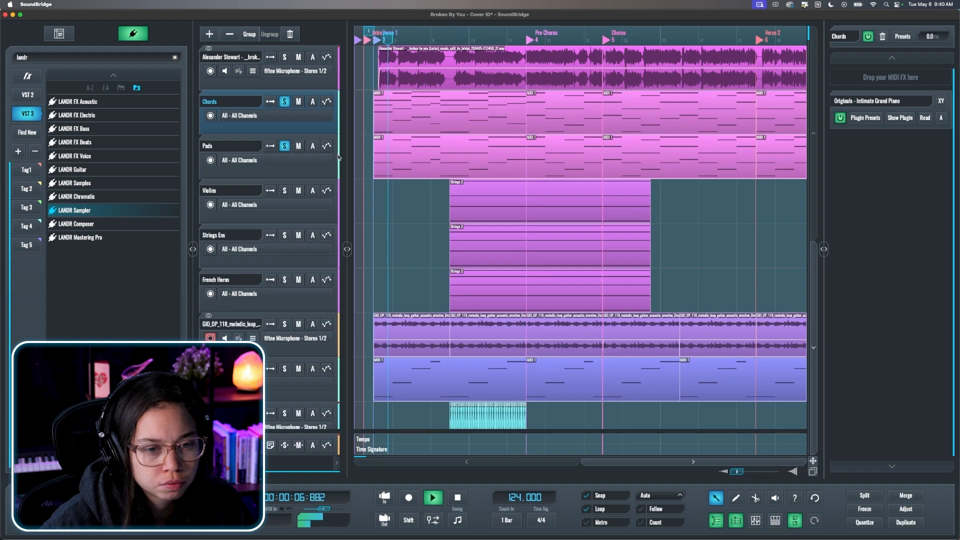
Step: Open the Chords track's Verse 1 clip in the piano roll with all of its notes in view
{"action": "double_click", "coordinate": [443, 119]}
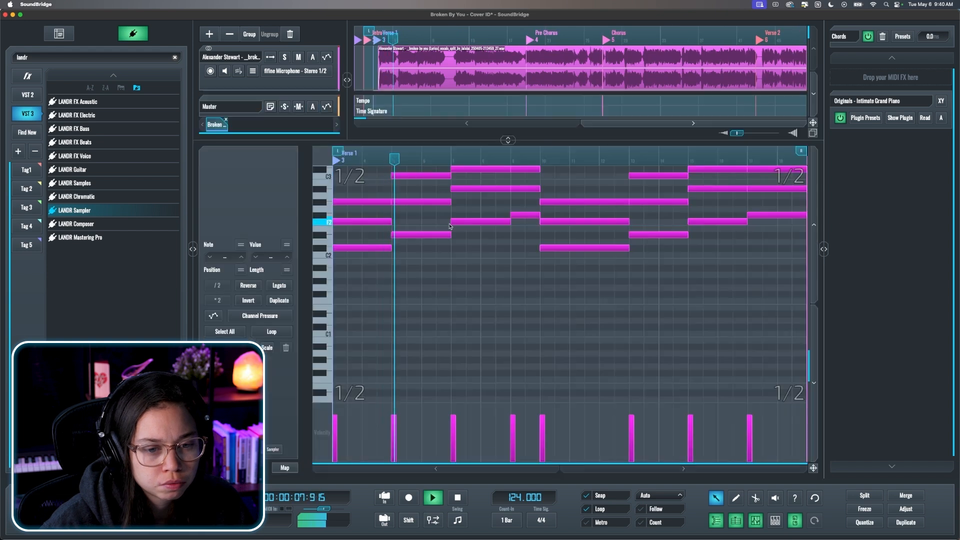
{"action": "scroll", "coordinate": [421, 241], "scroll_direction": "down", "scroll_amount": 3}
{"action": "scroll", "coordinate": [420, 241], "scroll_direction": "up", "scroll_amount": 3}
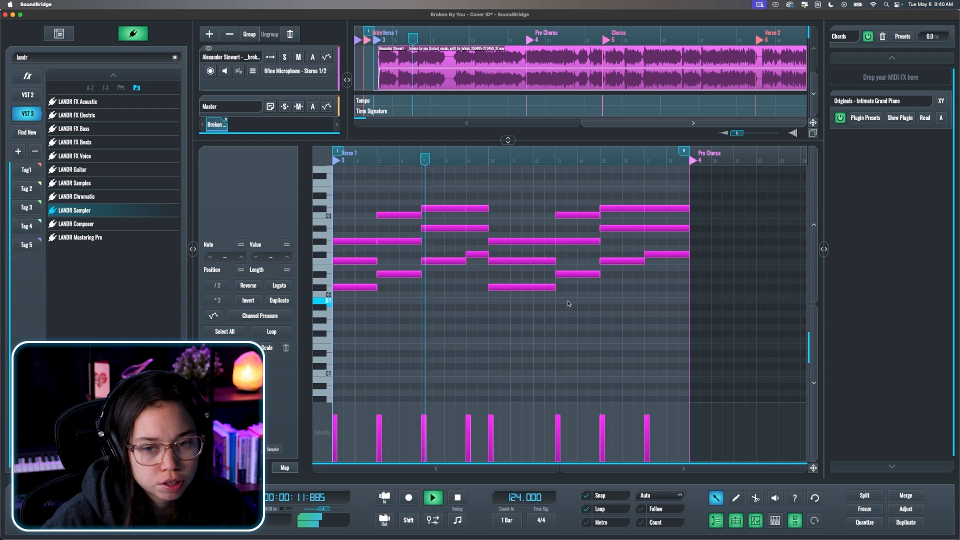
Step: Close the Chords clip, extend the four sustained notes in the Violins clip to the start of Verse 2, and return to the arrangement
{"action": "key", "text": "Escape"}
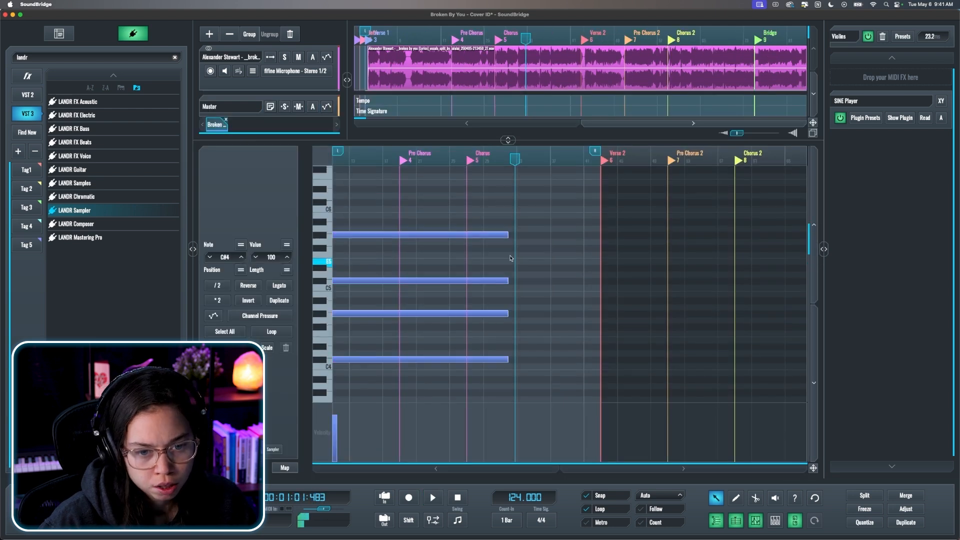
{"action": "left_click_drag", "start_coordinate": [508, 234], "coordinate": [602, 262]}
{"action": "key", "text": "Escape"}
Step: Copy the Strings Ens clip onto the French Horns track at the same position and save the project
{"action": "left_click_drag", "start_coordinate": [457, 247], "coordinate": [457, 291]}
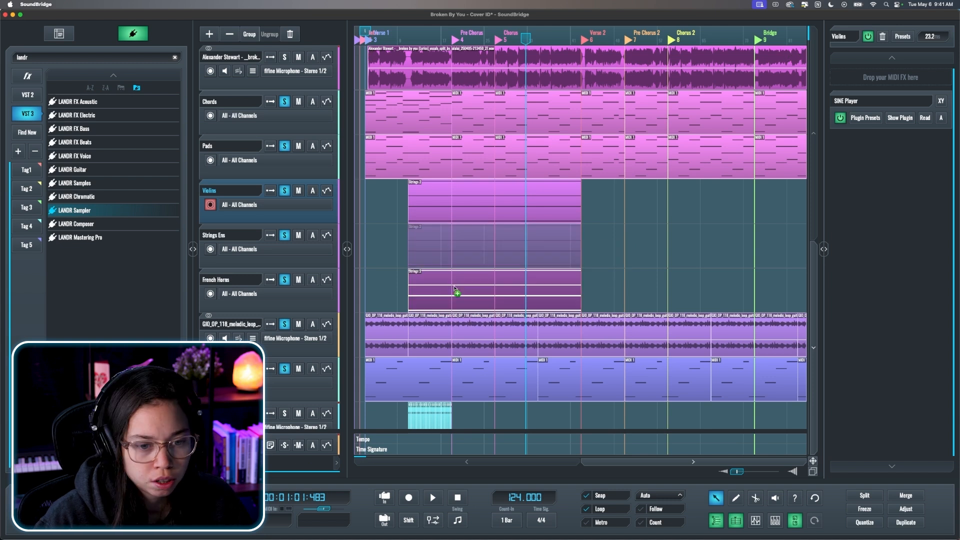
{"action": "left_click", "coordinate": [633, 241]}
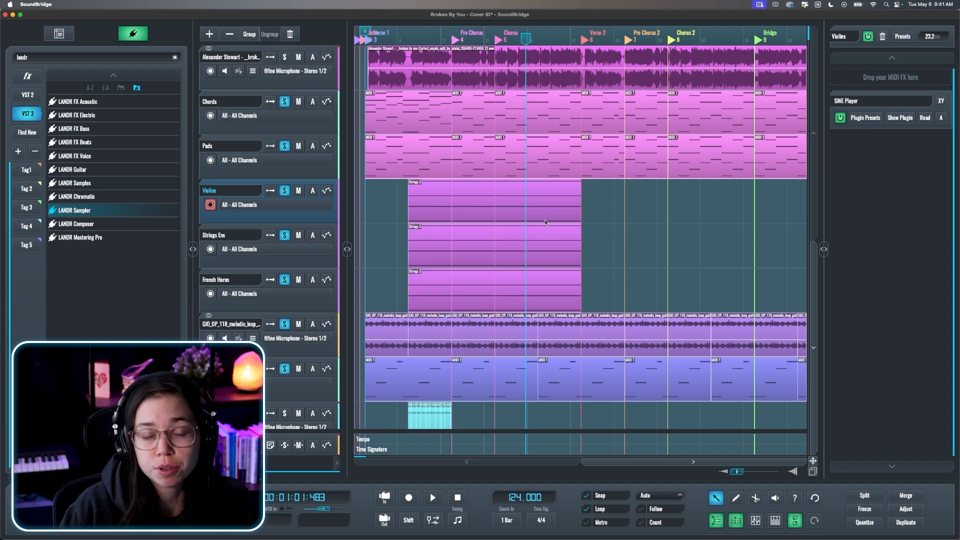
{"action": "key", "text": "super+s"}
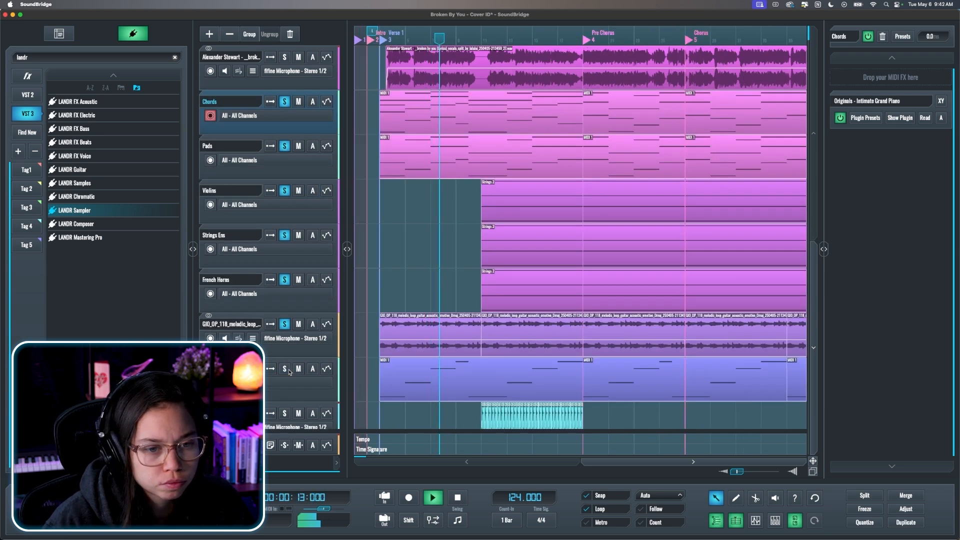
Step: Trim the start of the Reese track's first MIDI clip so it begins together with the string clips halfway through Verse 1
{"action": "left_click", "coordinate": [395, 377]}
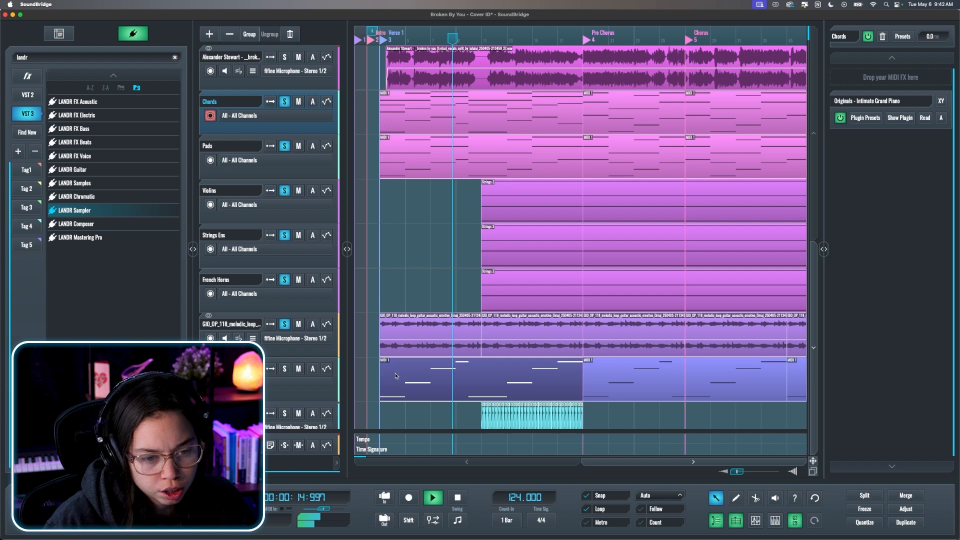
{"action": "left_click_drag", "start_coordinate": [380, 380], "coordinate": [483, 381]}
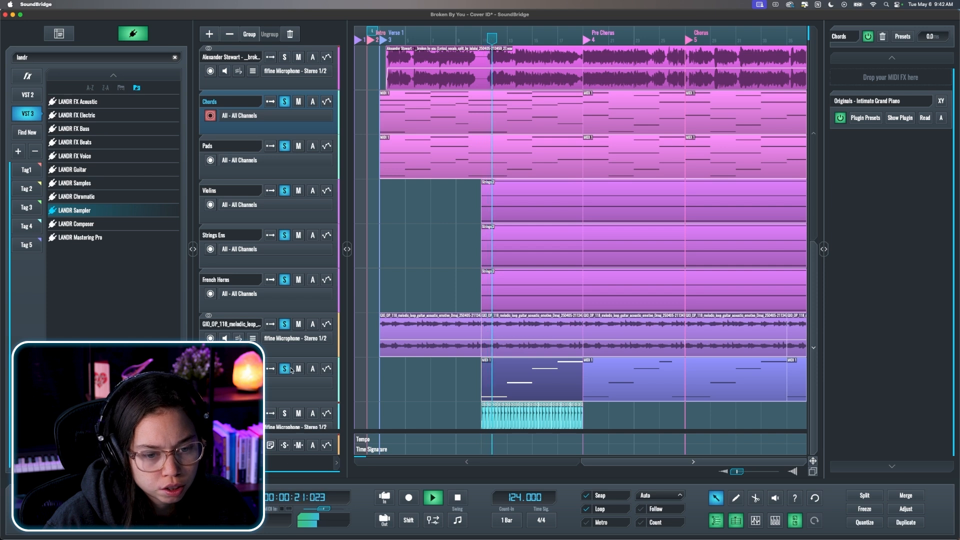
{"action": "left_click", "coordinate": [417, 374]}
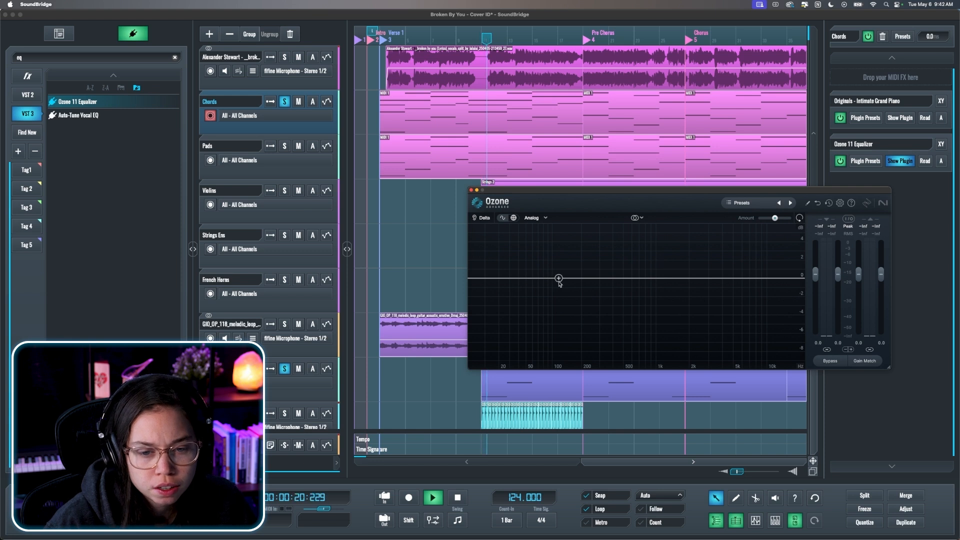
Step: Move the Ozone 11 Equalizer node on the Chords track to about 200 Hz and lower the Reese track's flat low-pass cutoff below 200 Hz
{"action": "left_click_drag", "start_coordinate": [559, 279], "coordinate": [590, 280]}
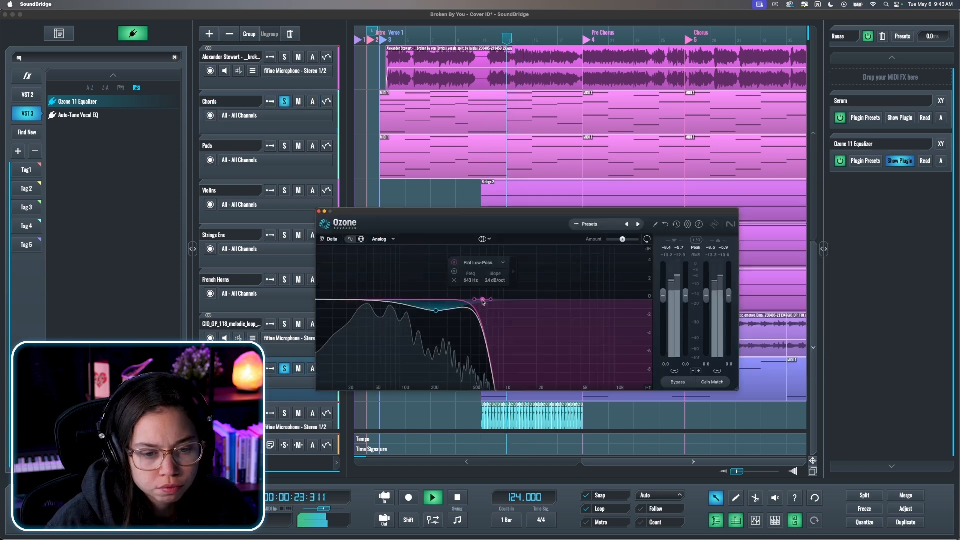
{"action": "left_click_drag", "start_coordinate": [477, 300], "coordinate": [428, 303]}
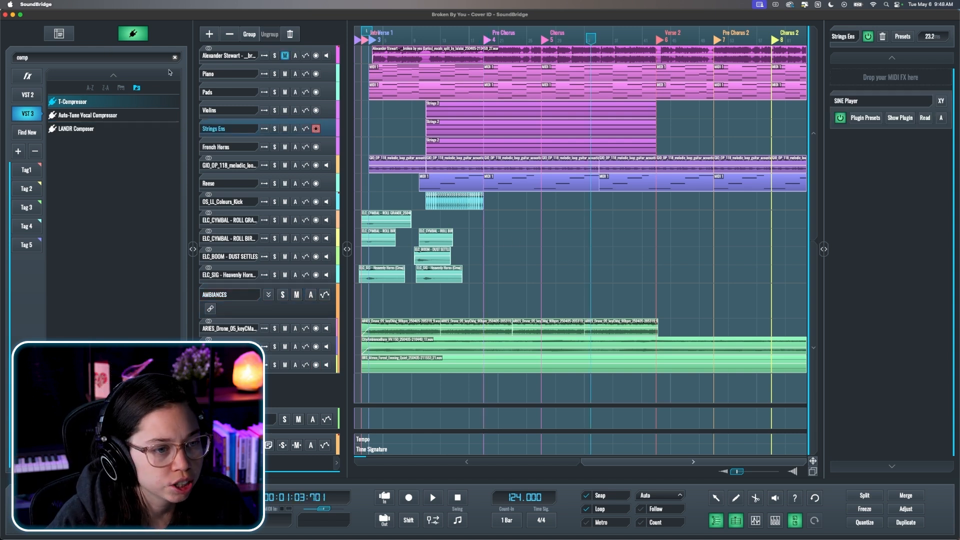
Step: Search the VST 3 plugins for "landr", load LANDR Sampler on a new MIDI track and reposition its window
{"action": "double_click", "coordinate": [93, 57]}
{"action": "type", "text": "landr"}
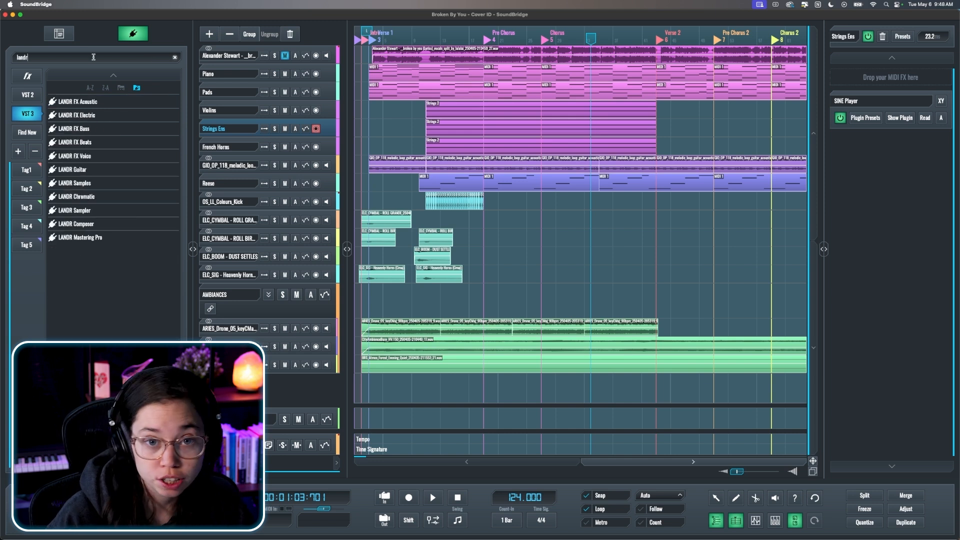
{"action": "left_click", "coordinate": [73, 214]}
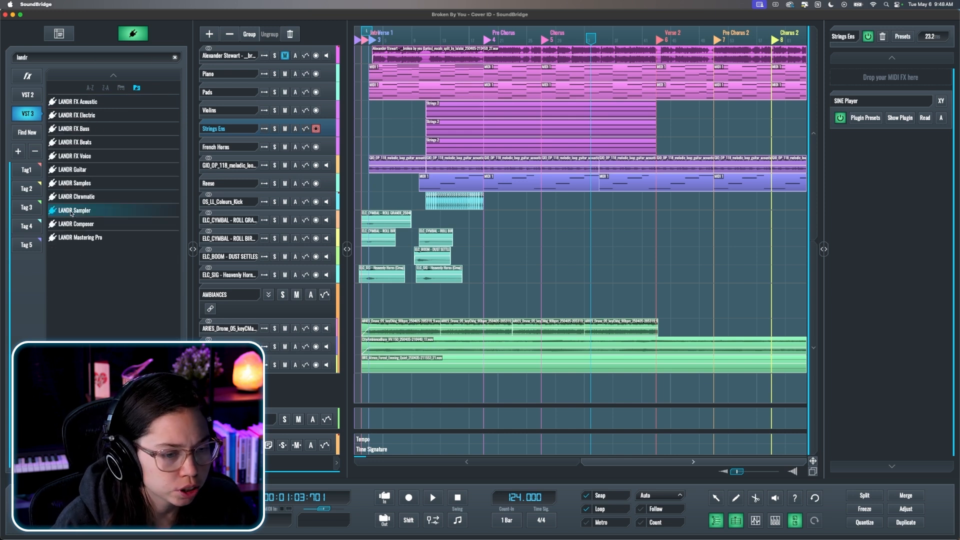
{"action": "left_click_drag", "start_coordinate": [271, 392], "coordinate": [272, 390]}
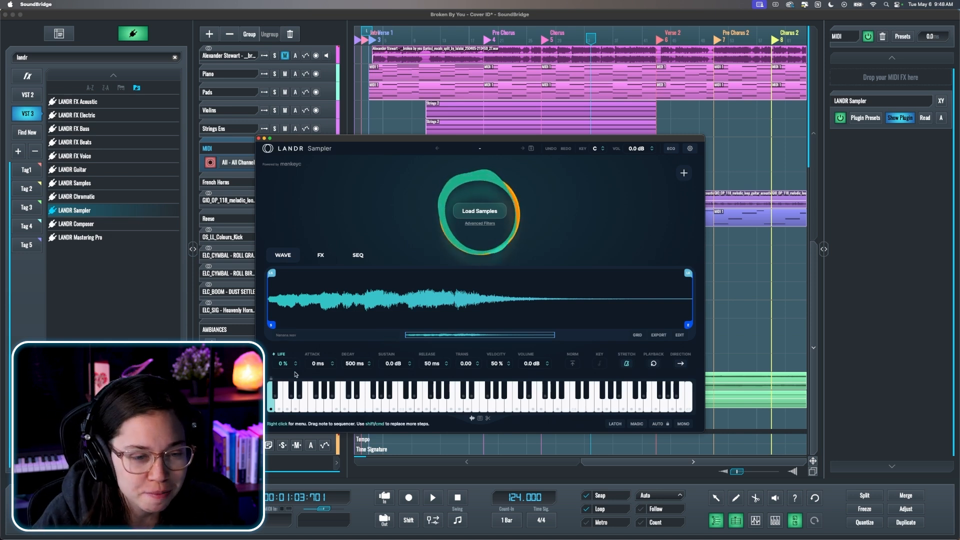
{"action": "left_click_drag", "start_coordinate": [489, 138], "coordinate": [491, 123]}
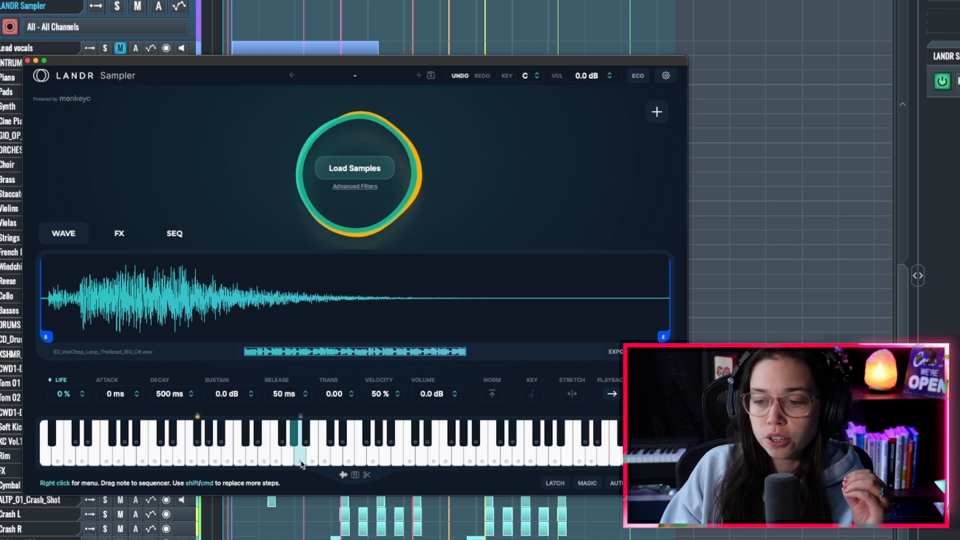
Step: Audition the samples assigned to several different keys of the sampler's keyboard
{"action": "left_click", "coordinate": [301, 464]}
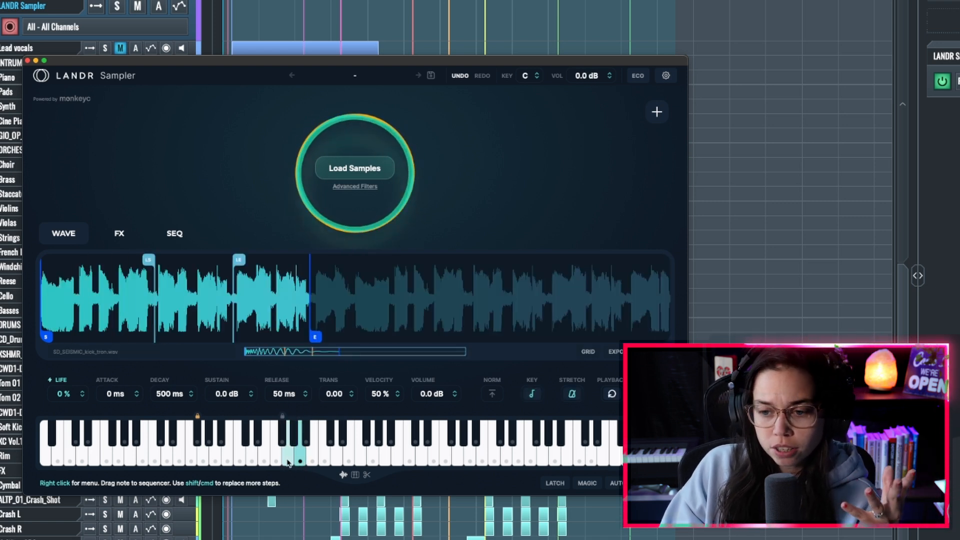
{"action": "left_click", "coordinate": [288, 463]}
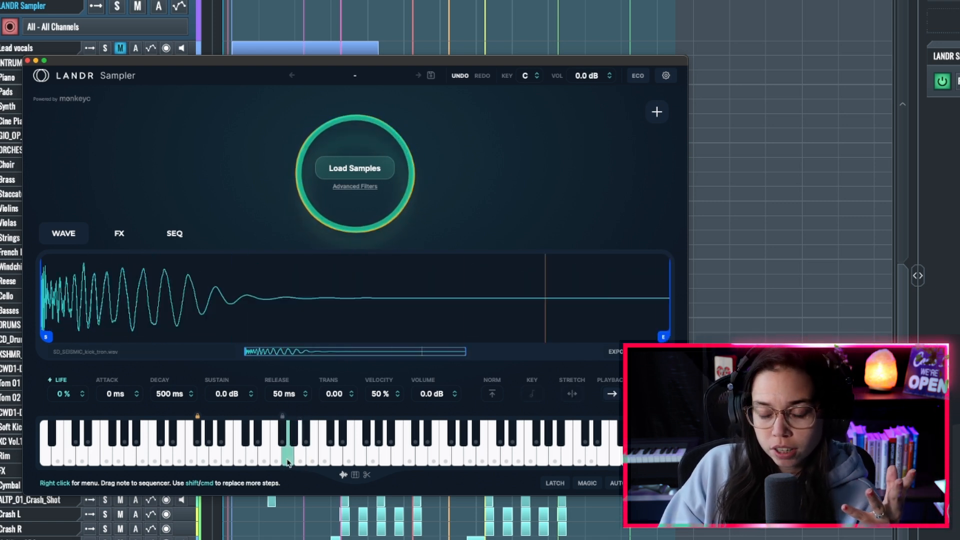
{"action": "left_click", "coordinate": [247, 439]}
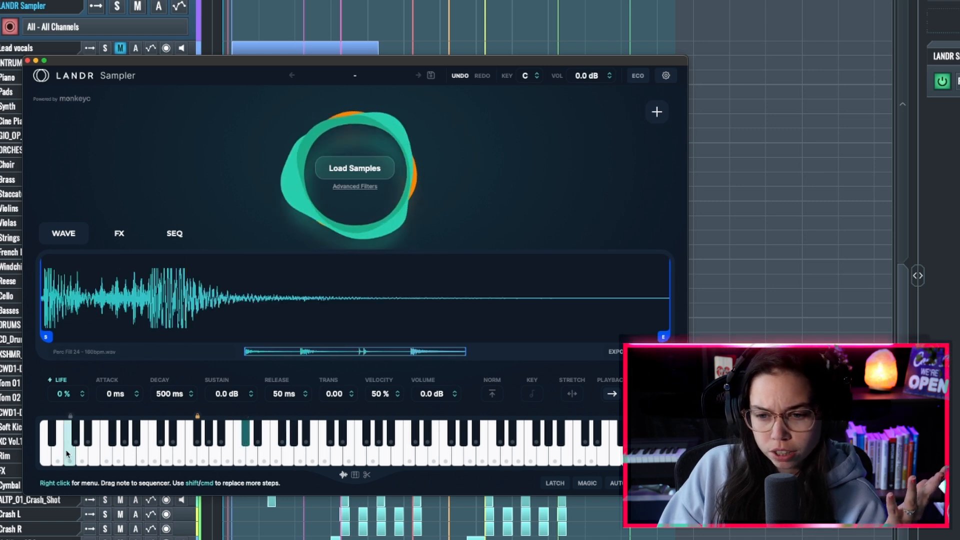
{"action": "left_click", "coordinate": [52, 440]}
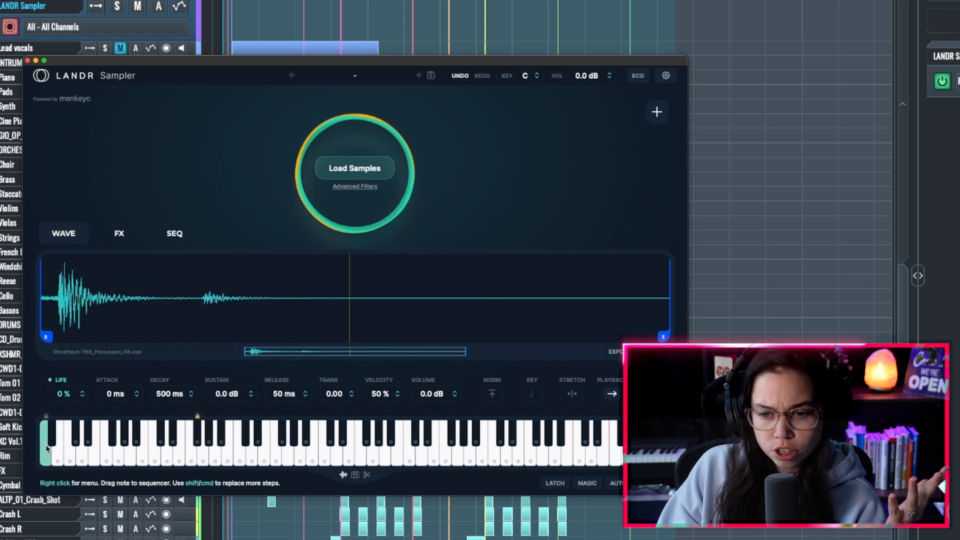
{"action": "left_click", "coordinate": [70, 459]}
{"action": "left_click", "coordinate": [88, 440]}
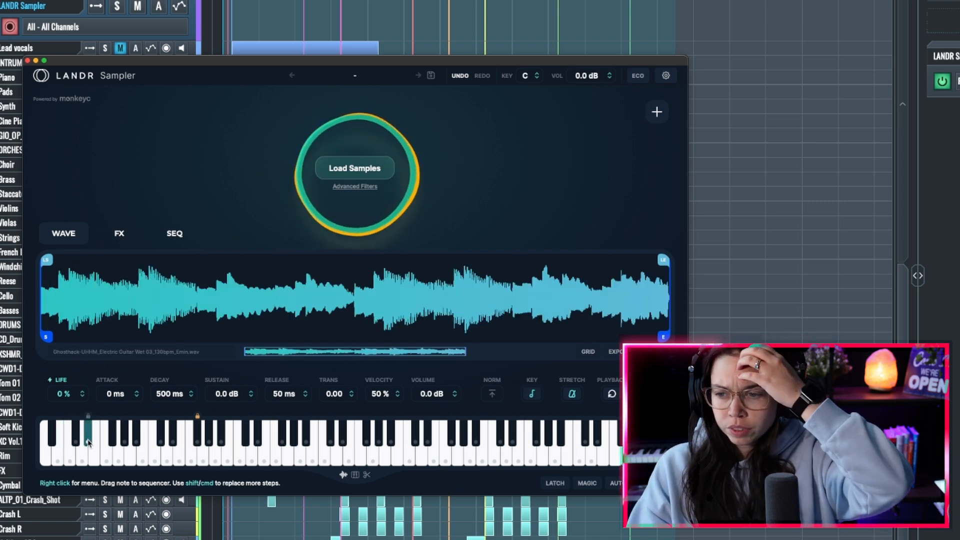
{"action": "left_click", "coordinate": [274, 441]}
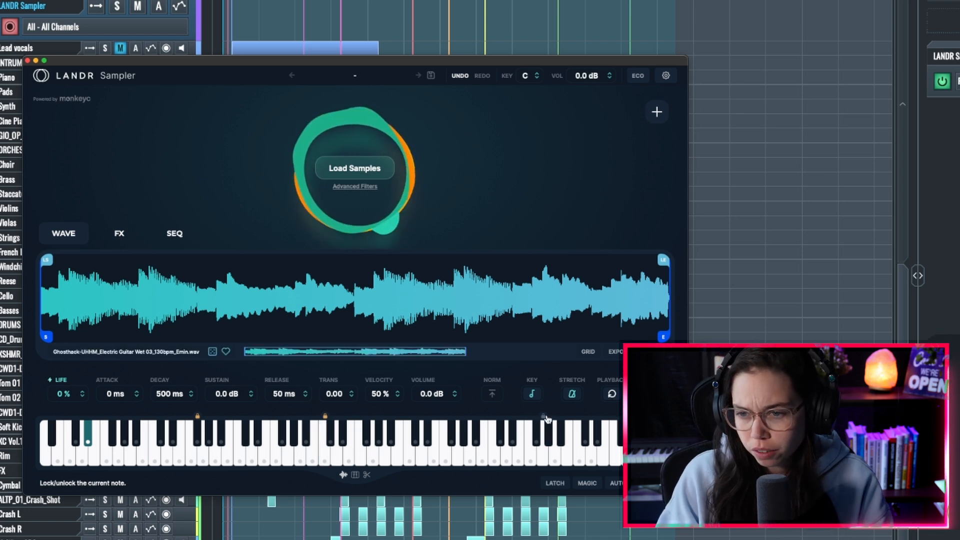
Step: Load a new set of samples while keeping the locked notes, and audition the locked pad loop and neighbouring keys up to PPC_Percs & Tops_80_Purity_GH.wav
{"action": "left_click", "coordinate": [360, 174]}
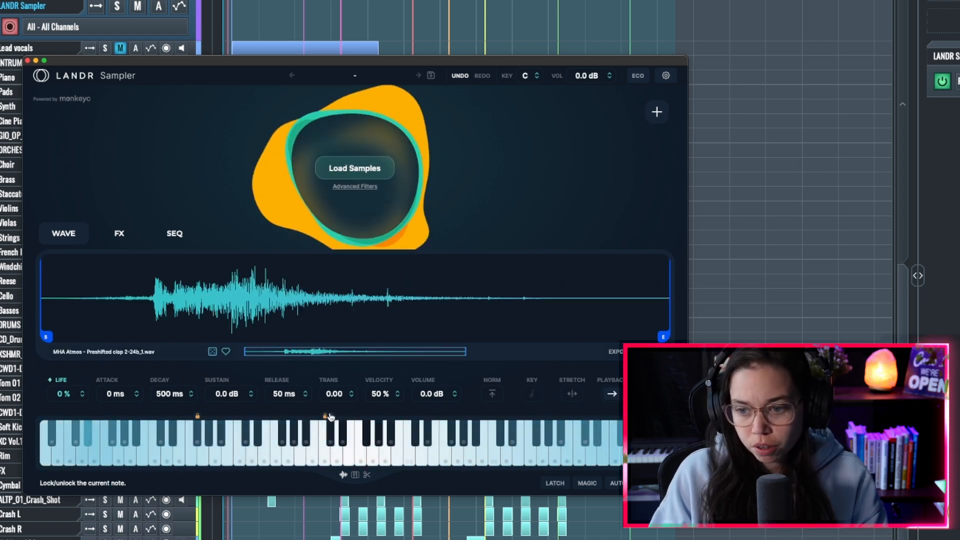
{"action": "left_click", "coordinate": [325, 458]}
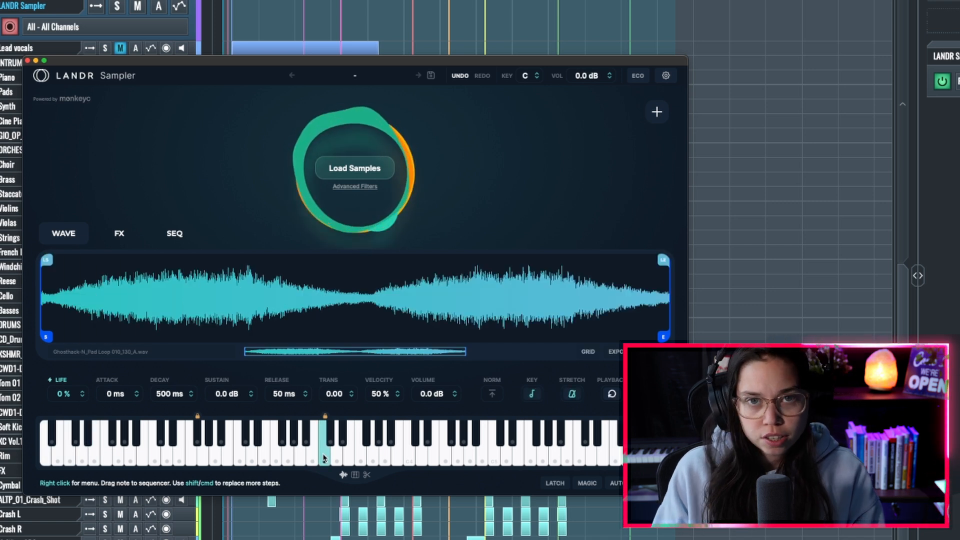
{"action": "left_click", "coordinate": [337, 458]}
{"action": "left_click", "coordinate": [343, 439]}
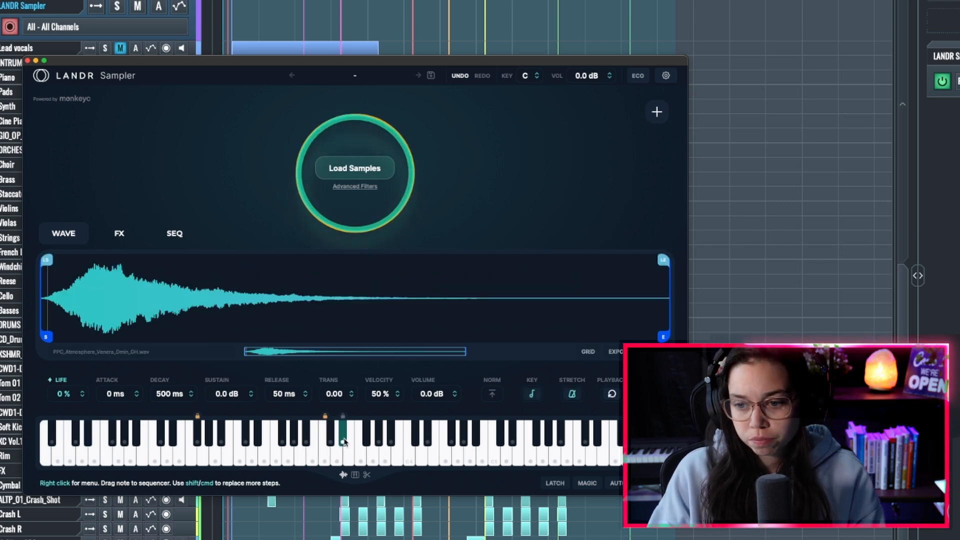
{"action": "left_click", "coordinate": [361, 458]}
{"action": "left_click", "coordinate": [367, 440]}
{"action": "left_click", "coordinate": [373, 456]}
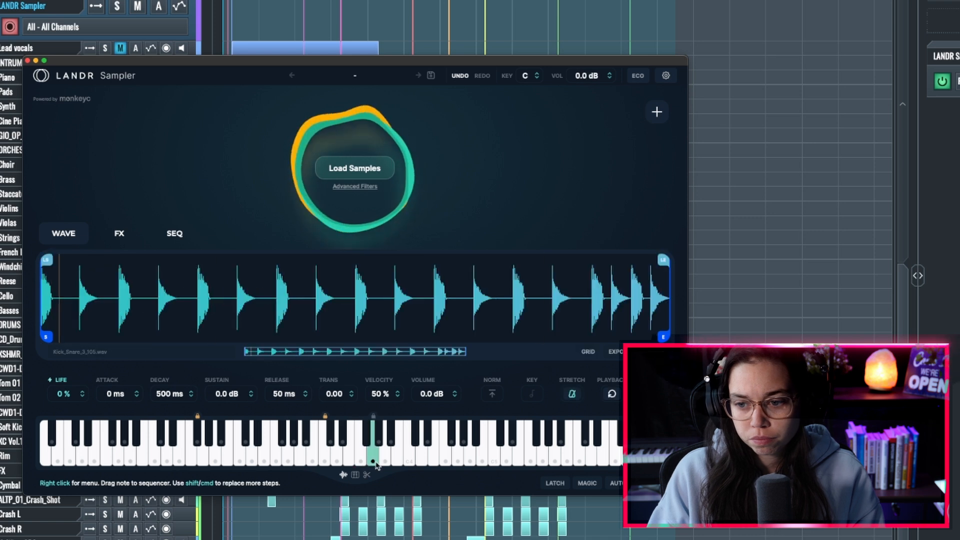
{"action": "left_click", "coordinate": [379, 443]}
{"action": "left_click", "coordinate": [385, 457]}
Step: Try out the start, end and loop markers of the PPC_Percs & Tops_80_Purity_GH.wav sample
{"action": "mouse_move", "coordinate": [46, 337]}
{"action": "left_mouse_down"}
{"action": "mouse_move", "coordinate": [125, 334]}
{"action": "mouse_move", "coordinate": [39, 343]}
{"action": "left_mouse_up"}
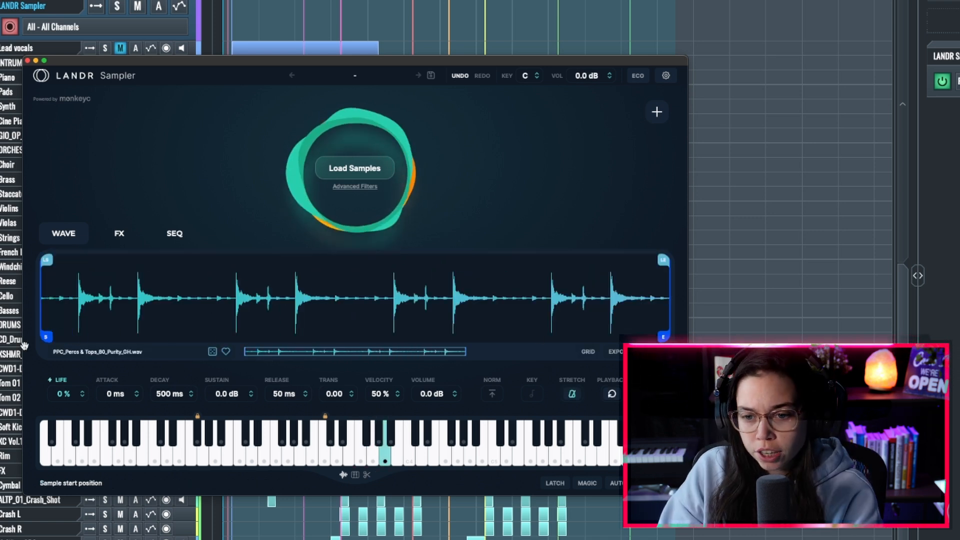
{"action": "mouse_move", "coordinate": [664, 338]}
{"action": "left_mouse_down"}
{"action": "mouse_move", "coordinate": [616, 328]}
{"action": "mouse_move", "coordinate": [731, 339]}
{"action": "left_mouse_up"}
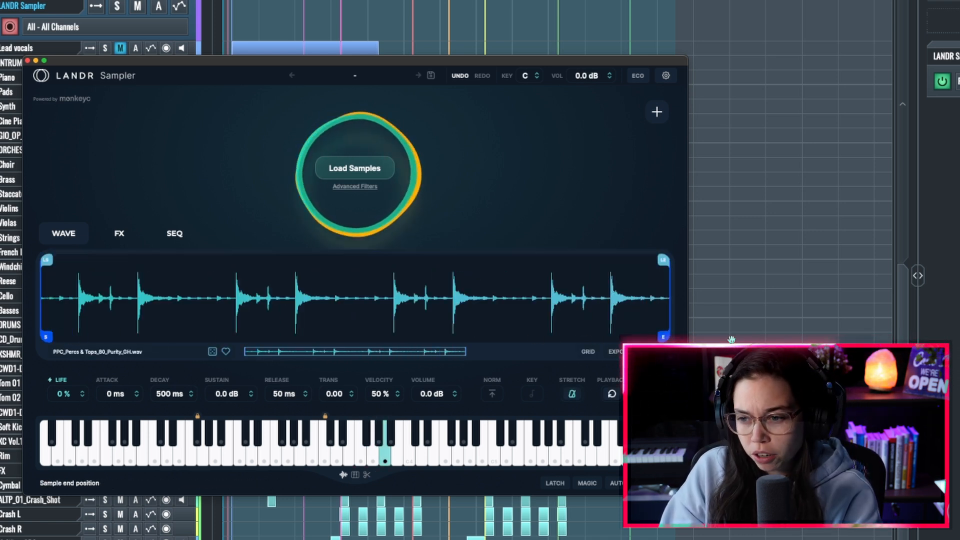
{"action": "mouse_move", "coordinate": [46, 260]}
{"action": "left_mouse_down"}
{"action": "mouse_move", "coordinate": [106, 260]}
{"action": "mouse_move", "coordinate": [41, 260]}
{"action": "left_mouse_up"}
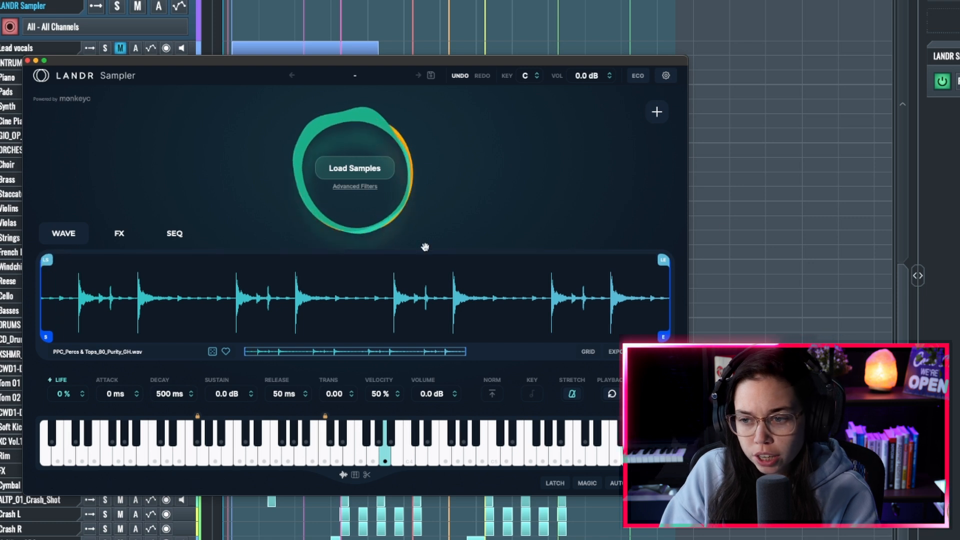
{"action": "mouse_move", "coordinate": [664, 260]}
{"action": "left_mouse_down"}
{"action": "mouse_move", "coordinate": [354, 259]}
{"action": "mouse_move", "coordinate": [663, 260]}
{"action": "left_mouse_up"}
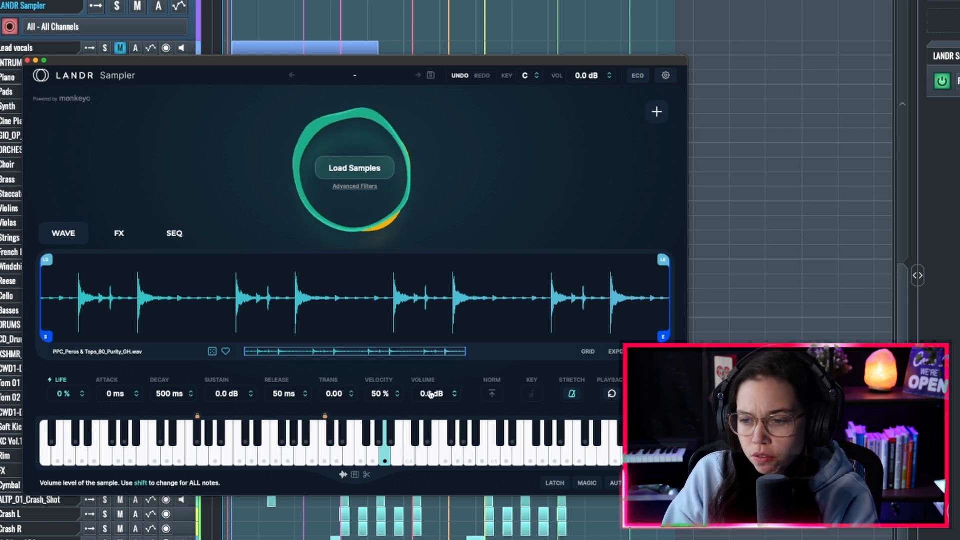
Step: Try D and E as the sampler's key and settle on G
{"action": "left_click", "coordinate": [526, 76]}
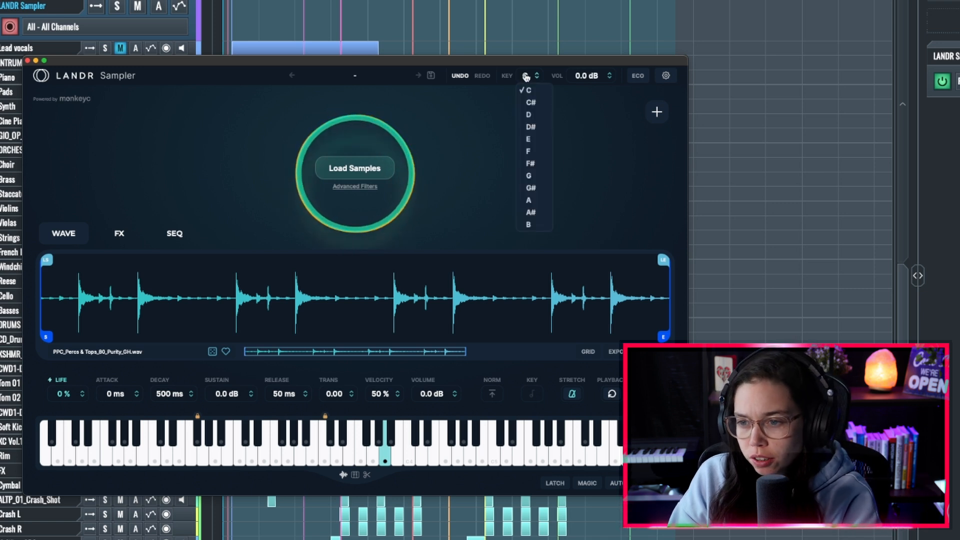
{"action": "left_click", "coordinate": [529, 115]}
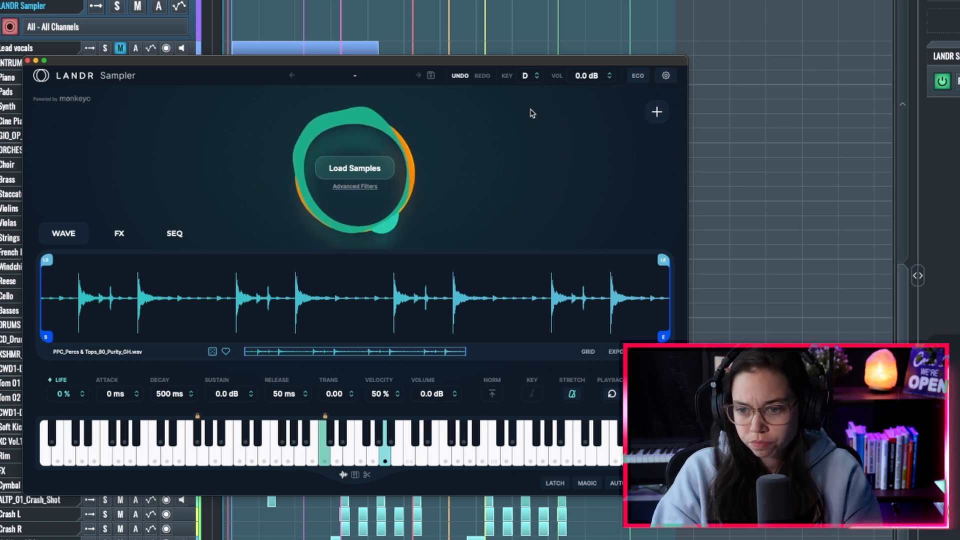
{"action": "left_click", "coordinate": [526, 75]}
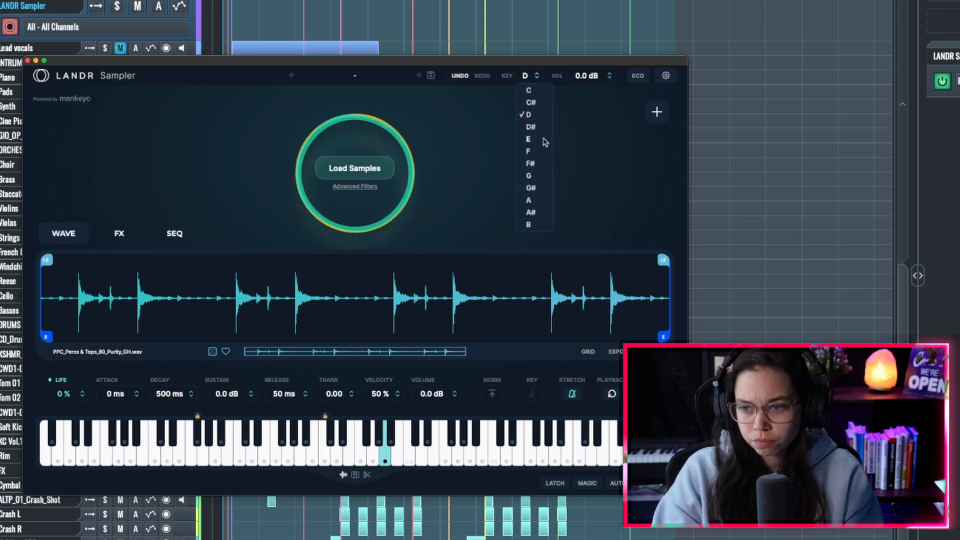
{"action": "left_click", "coordinate": [534, 142]}
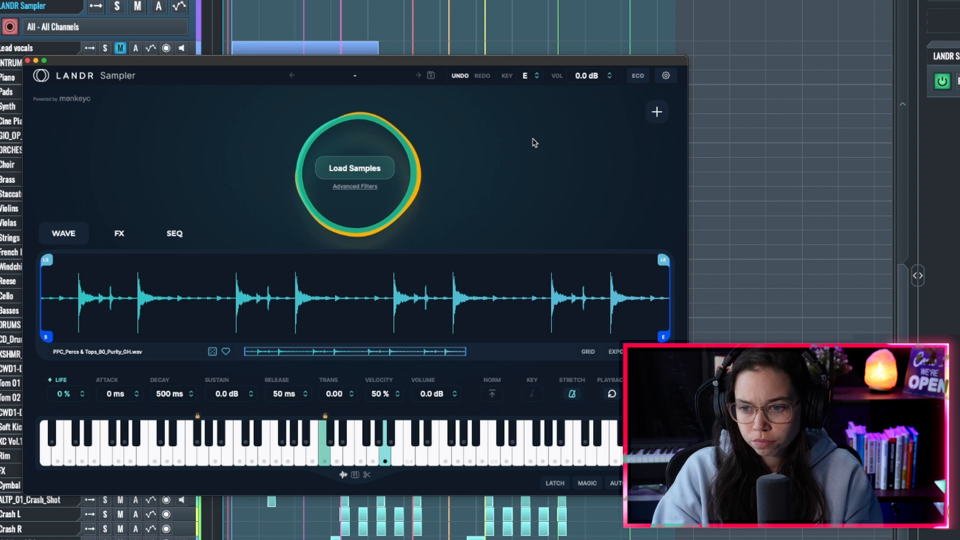
{"action": "left_click", "coordinate": [525, 76]}
{"action": "left_click", "coordinate": [531, 178]}
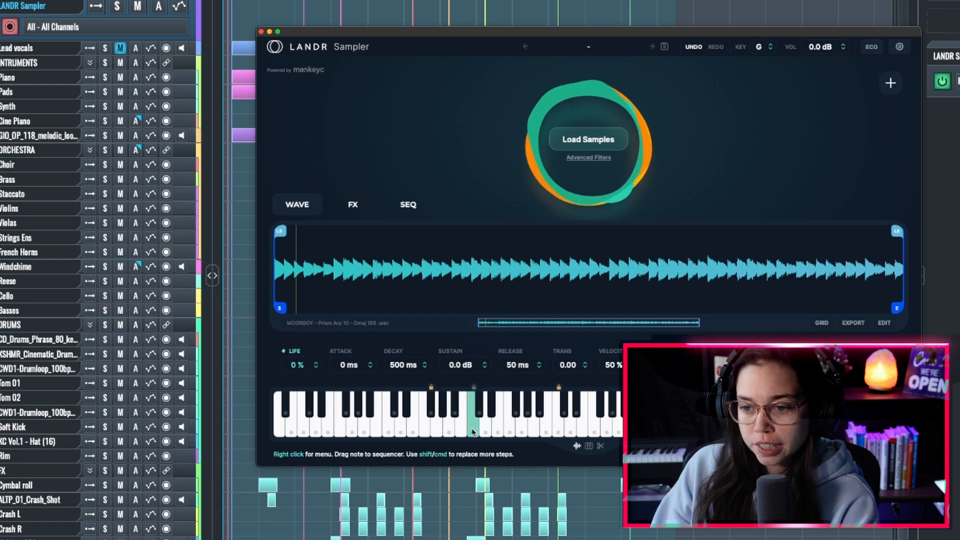
Step: Set the sampler's LP2 filter effect and bring in some Type 1 chorus and Ping Pong Sync delay
{"action": "left_click", "coordinate": [353, 206]}
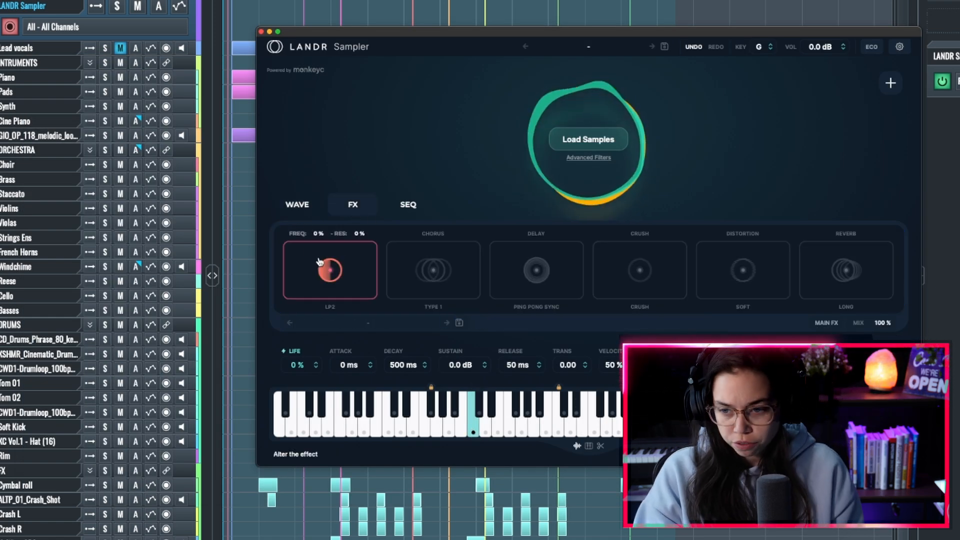
{"action": "left_click_drag", "start_coordinate": [342, 284], "coordinate": [327, 251]}
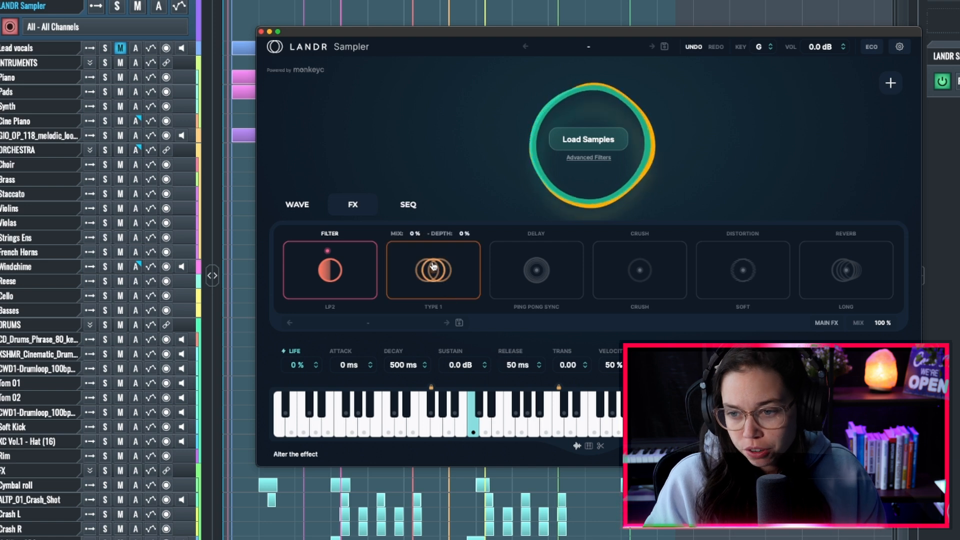
{"action": "left_click_drag", "start_coordinate": [426, 258], "coordinate": [412, 275]}
{"action": "mouse_move", "coordinate": [517, 268]}
{"action": "left_mouse_down"}
{"action": "mouse_move", "coordinate": [564, 261]}
{"action": "mouse_move", "coordinate": [517, 262]}
{"action": "mouse_move", "coordinate": [509, 278]}
{"action": "left_mouse_up"}
Step: Try out the Crush and Soft distortion effects and bring in a small amount of Long reverb
{"action": "left_click_drag", "start_coordinate": [621, 283], "coordinate": [674, 258]}
{"action": "left_click", "coordinate": [745, 272]}
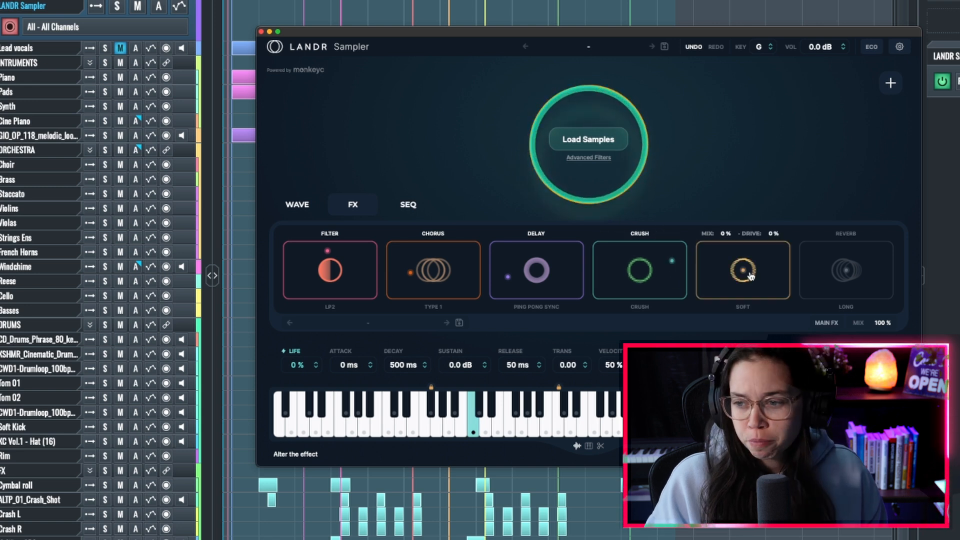
{"action": "left_click_drag", "start_coordinate": [750, 275], "coordinate": [718, 267]}
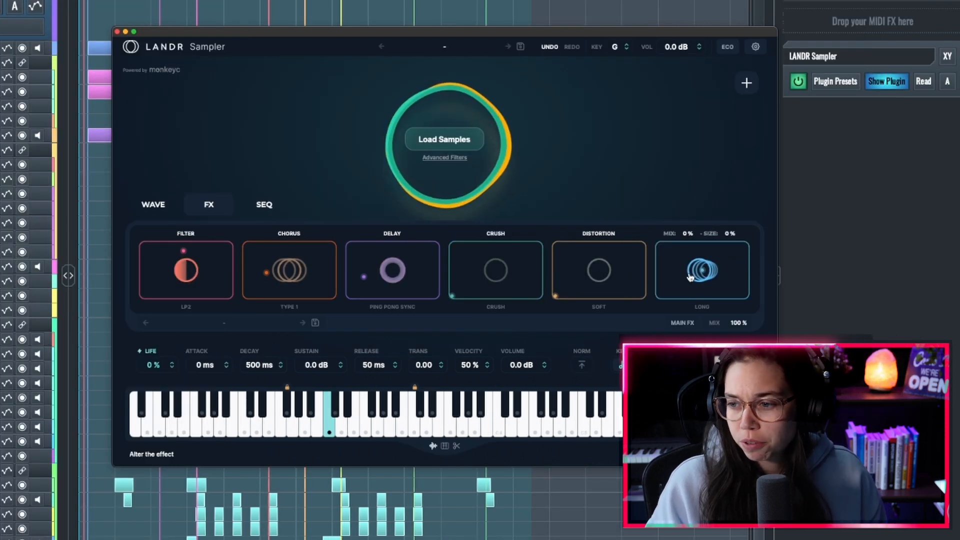
{"action": "mouse_move", "coordinate": [677, 268]}
{"action": "left_mouse_down"}
{"action": "mouse_move", "coordinate": [720, 260]}
{"action": "mouse_move", "coordinate": [673, 275]}
{"action": "left_mouse_up"}
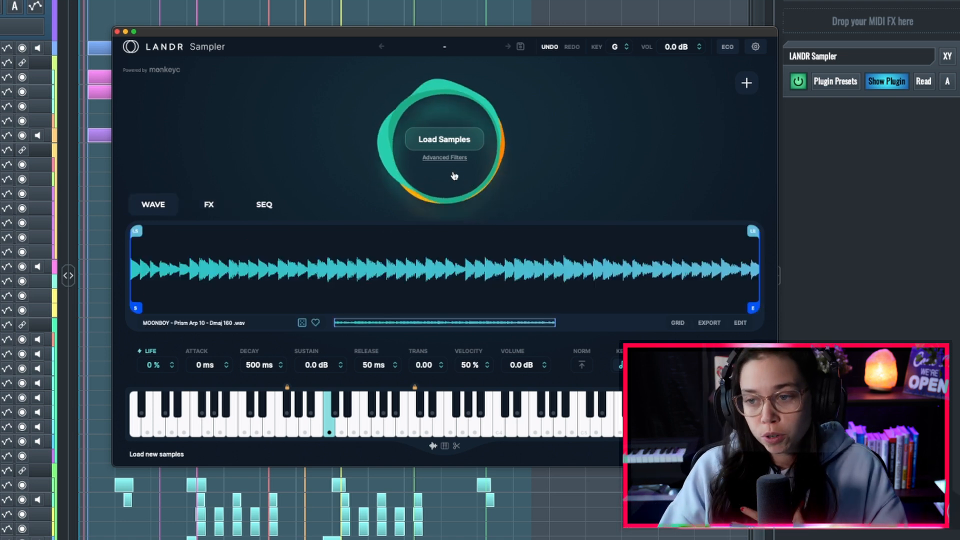
Step: Filter the sample library to "snare" one-shots of type Drums up to 8.4 s long and load them
{"action": "left_click", "coordinate": [444, 159]}
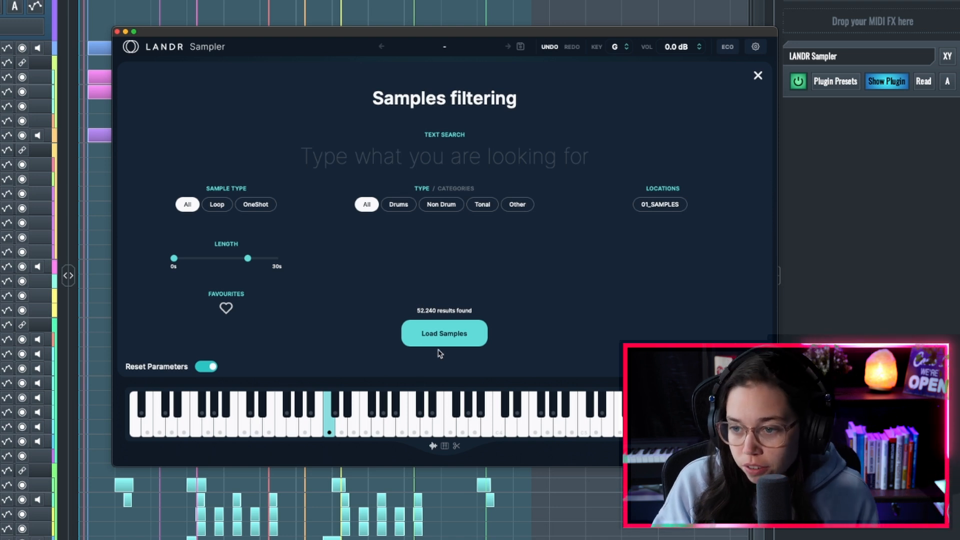
{"action": "left_click", "coordinate": [414, 165]}
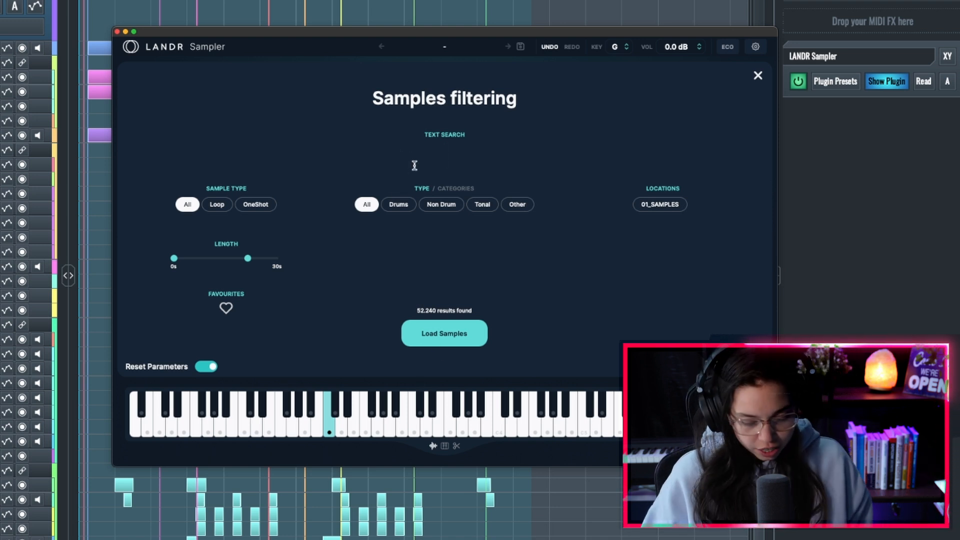
{"action": "type", "text": "snare"}
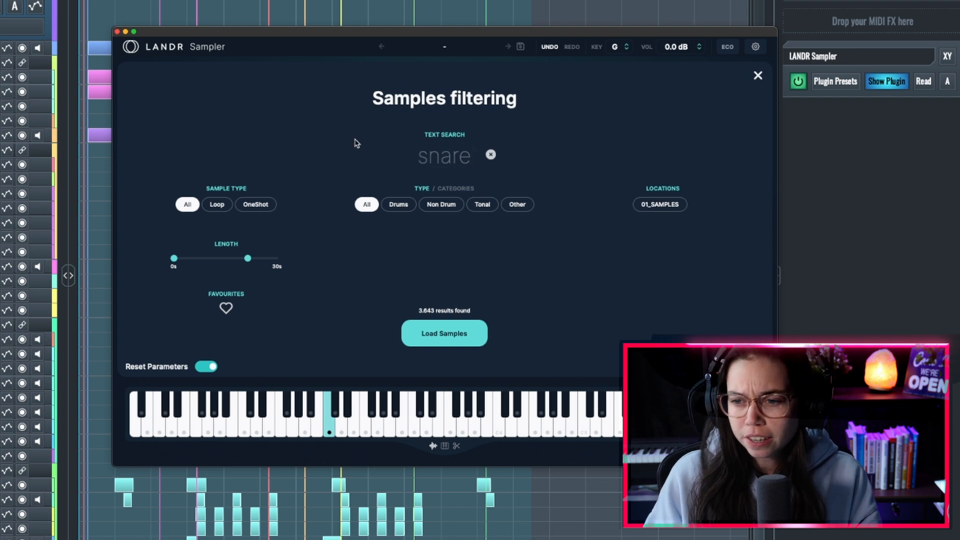
{"action": "left_click", "coordinate": [259, 208]}
{"action": "left_click_drag", "start_coordinate": [248, 258], "coordinate": [219, 261]}
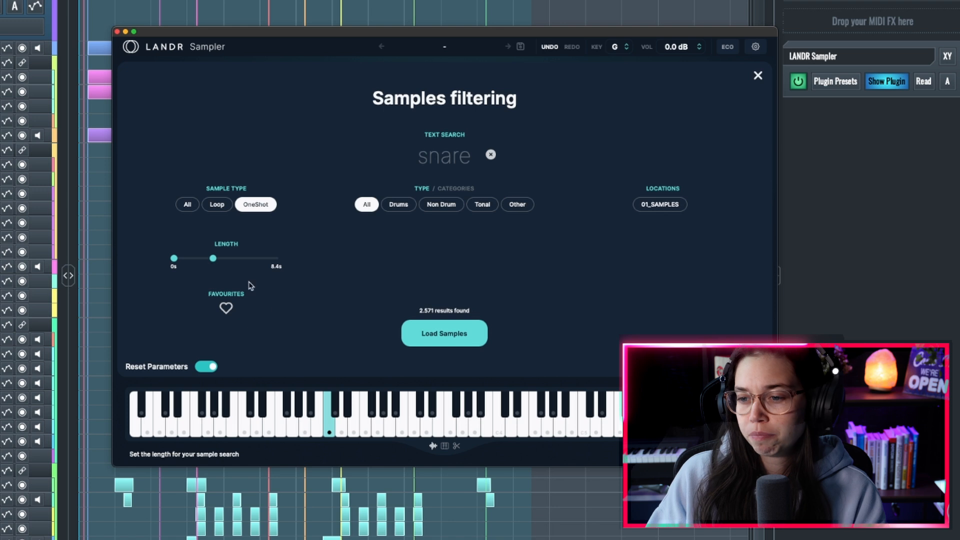
{"action": "left_click", "coordinate": [400, 206]}
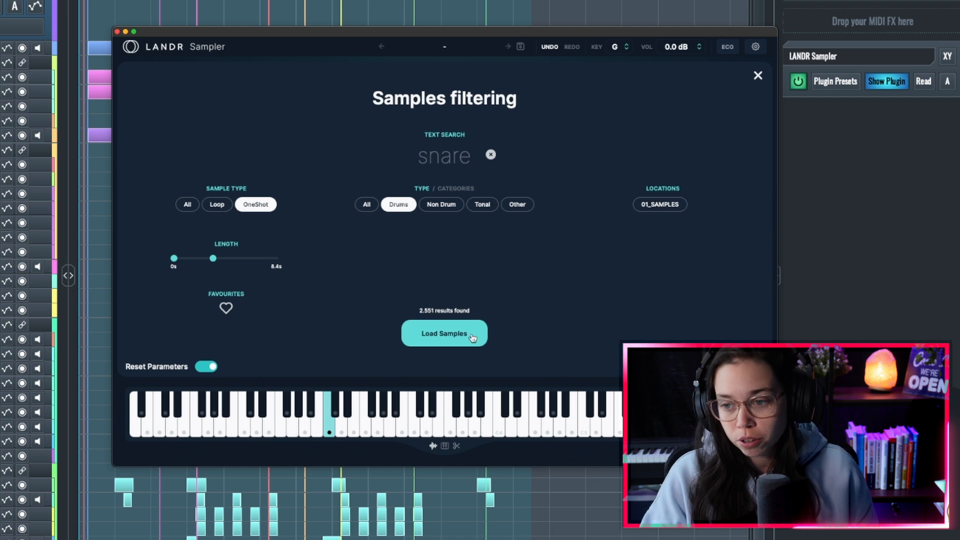
{"action": "left_click", "coordinate": [445, 334]}
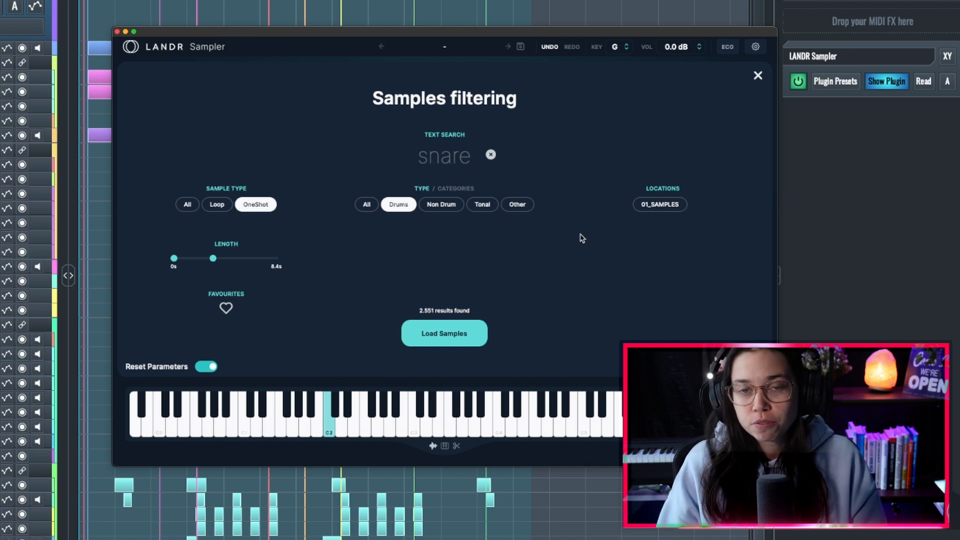
Step: Load "crash" one-shots up to 7.4 s long and lock the key holding MHA Atmos - Crash 4.wav
{"action": "left_click_drag", "start_coordinate": [362, 37], "coordinate": [357, 37]}
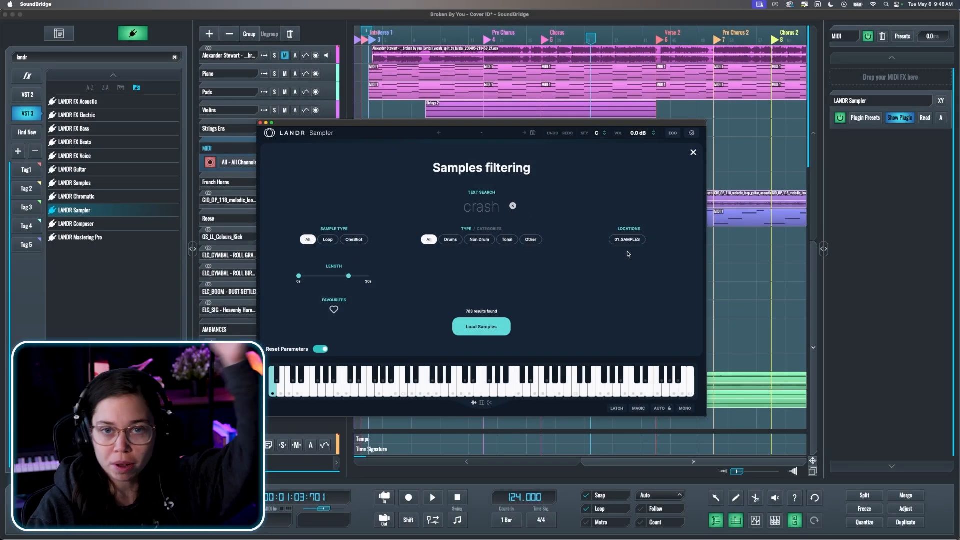
{"action": "left_click", "coordinate": [355, 240]}
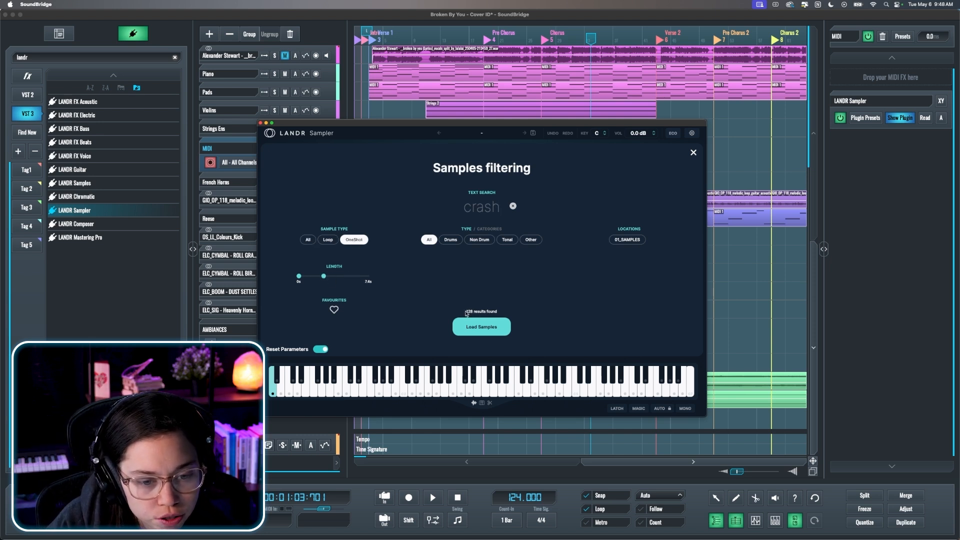
{"action": "left_click", "coordinate": [493, 327]}
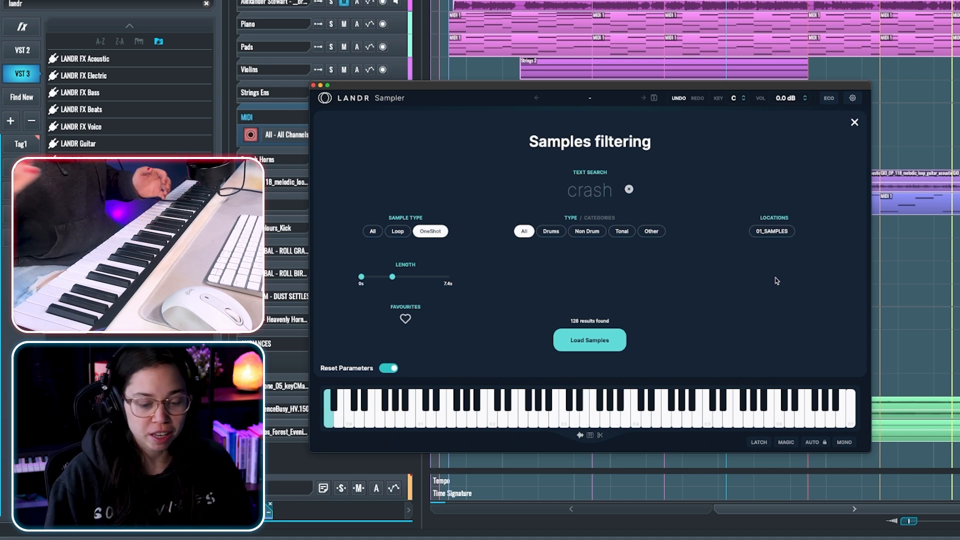
{"action": "left_click", "coordinate": [312, 85]}
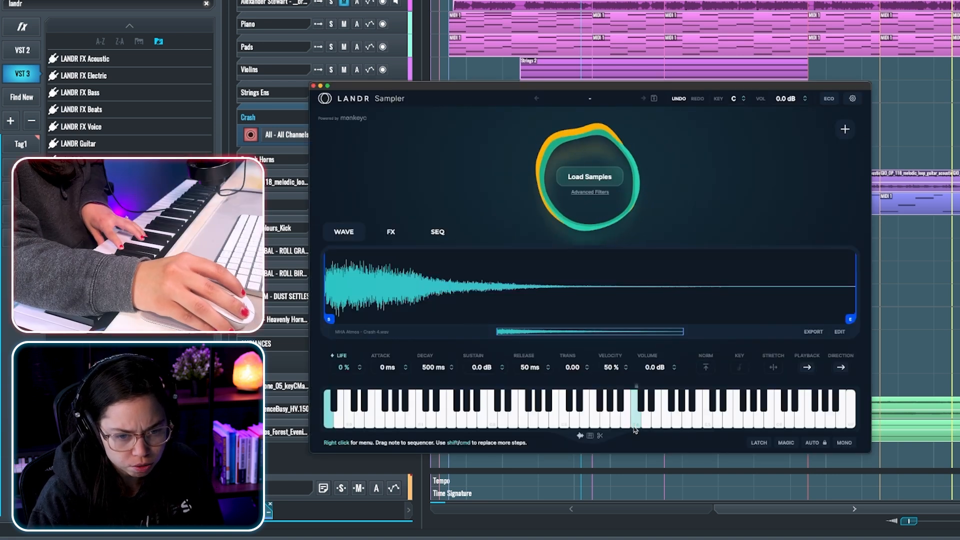
{"action": "left_click", "coordinate": [637, 389]}
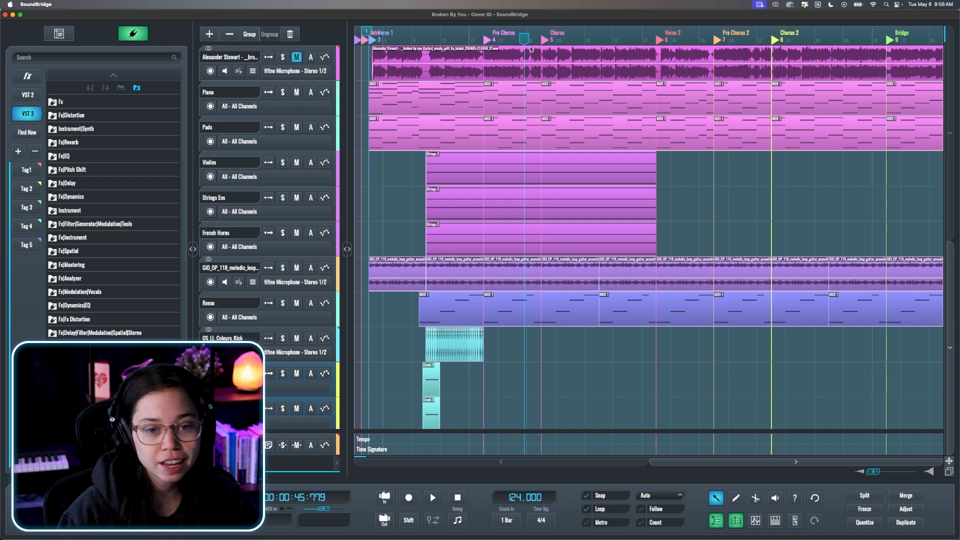
Step: Search the plug-ins for "landr" and add LANDR Sampler on a new MIDI track below Crash L
{"action": "scroll", "coordinate": [433, 226], "scroll_direction": "down", "scroll_amount": 2}
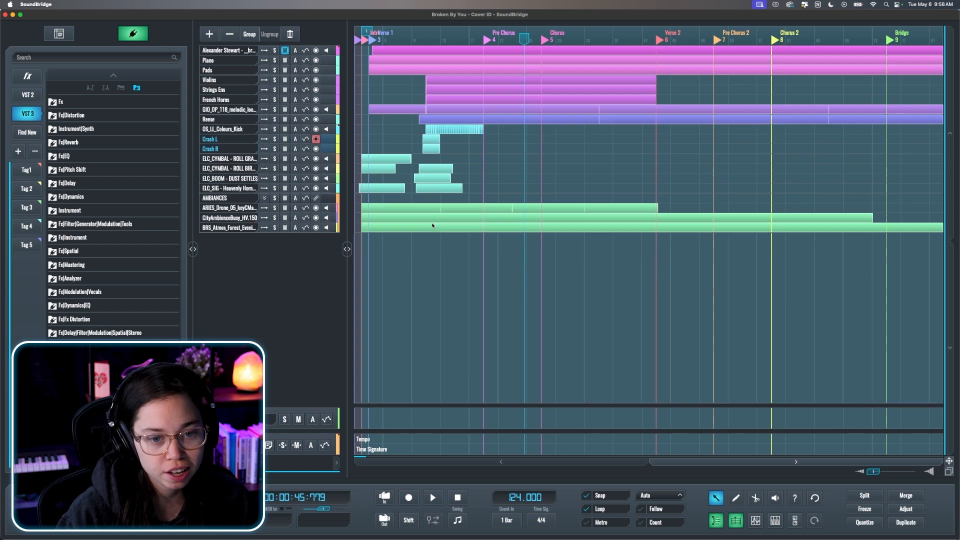
{"action": "scroll", "coordinate": [432, 225], "scroll_direction": "up", "scroll_amount": 1}
{"action": "scroll", "coordinate": [454, 238], "scroll_direction": "down", "scroll_amount": 1}
{"action": "left_click", "coordinate": [226, 219]}
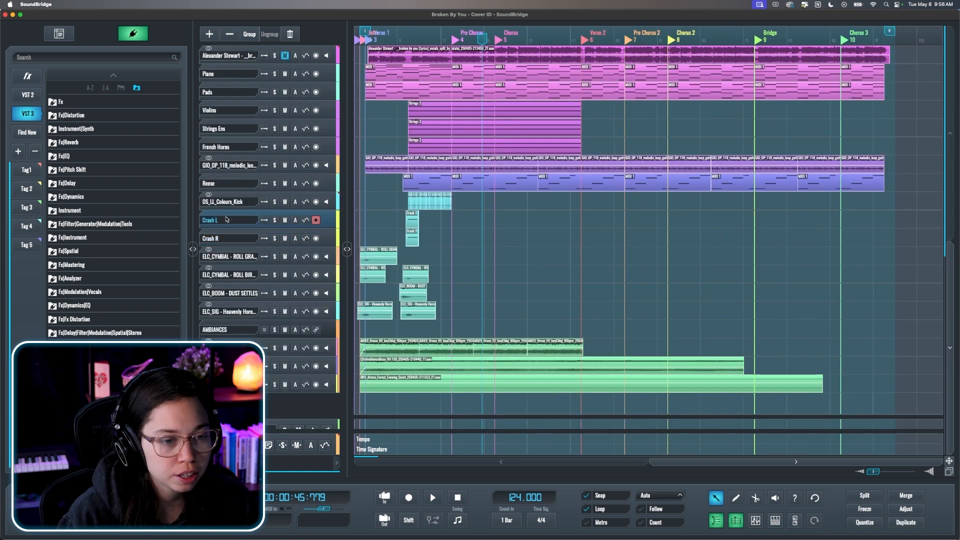
{"action": "left_click", "coordinate": [113, 56]}
{"action": "type", "text": "landr"}
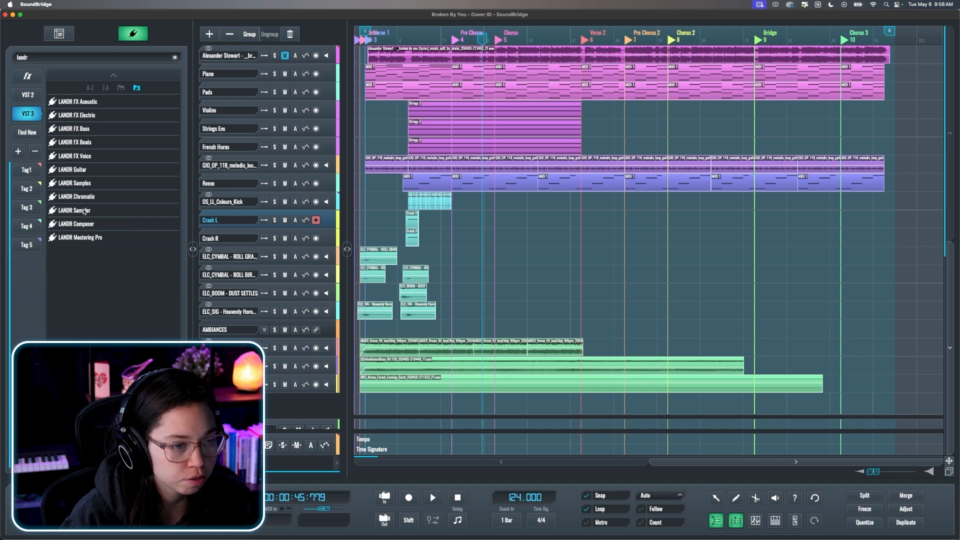
{"action": "left_click", "coordinate": [85, 210]}
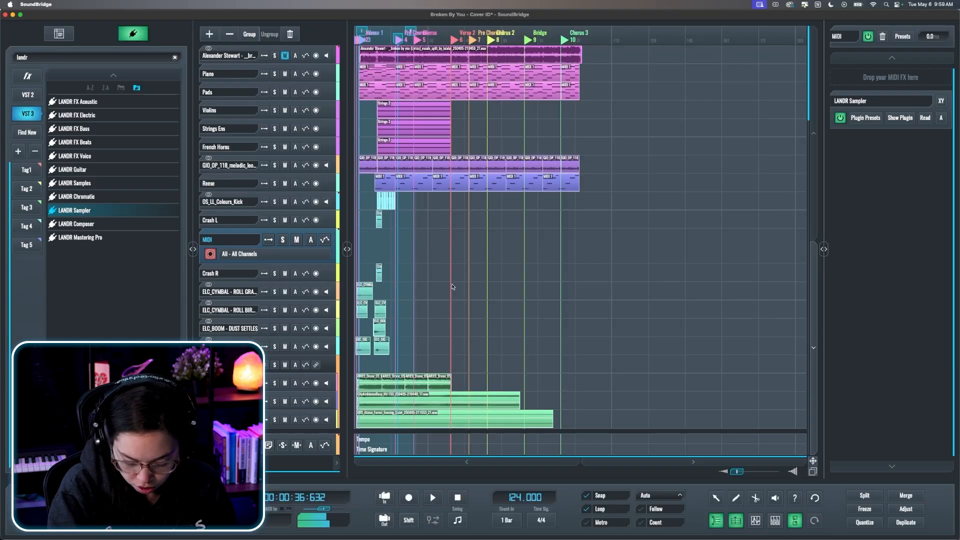
Step: Sweep the flat low-pass of the Arp track's Ozone equalizer up to 11464 Hz and back down to about 500 Hz, checking it in playback
{"action": "scroll", "coordinate": [455, 228], "scroll_direction": "up", "scroll_amount": 3}
{"action": "scroll", "coordinate": [380, 247], "scroll_direction": "down", "scroll_amount": 3}
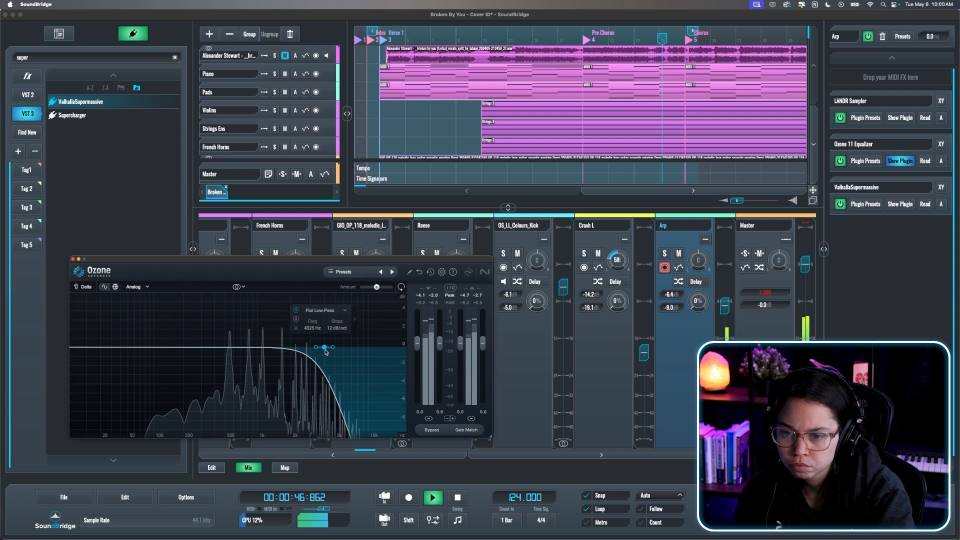
{"action": "left_click_drag", "start_coordinate": [326, 351], "coordinate": [377, 353]}
{"action": "key", "text": "space"}
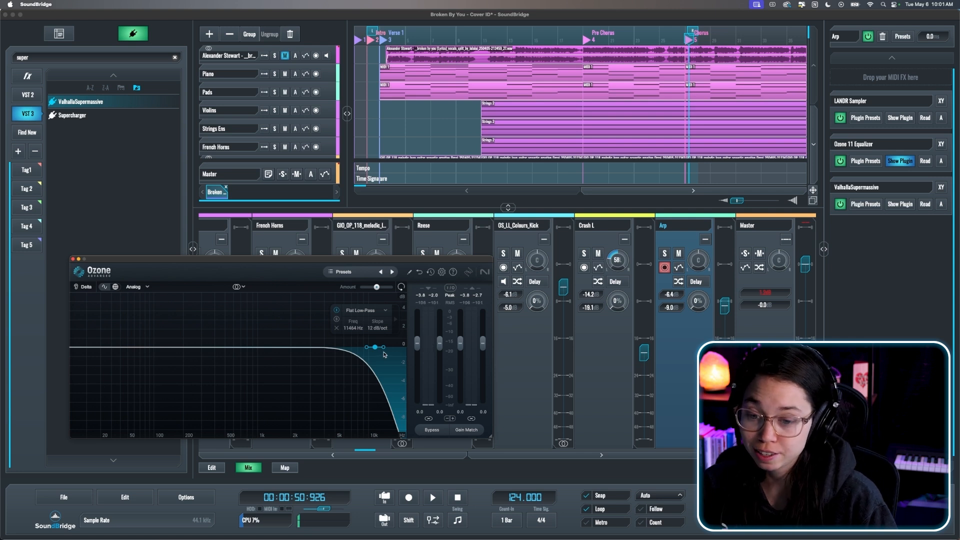
{"action": "left_click_drag", "start_coordinate": [375, 348], "coordinate": [230, 349]}
{"action": "key", "text": "space"}
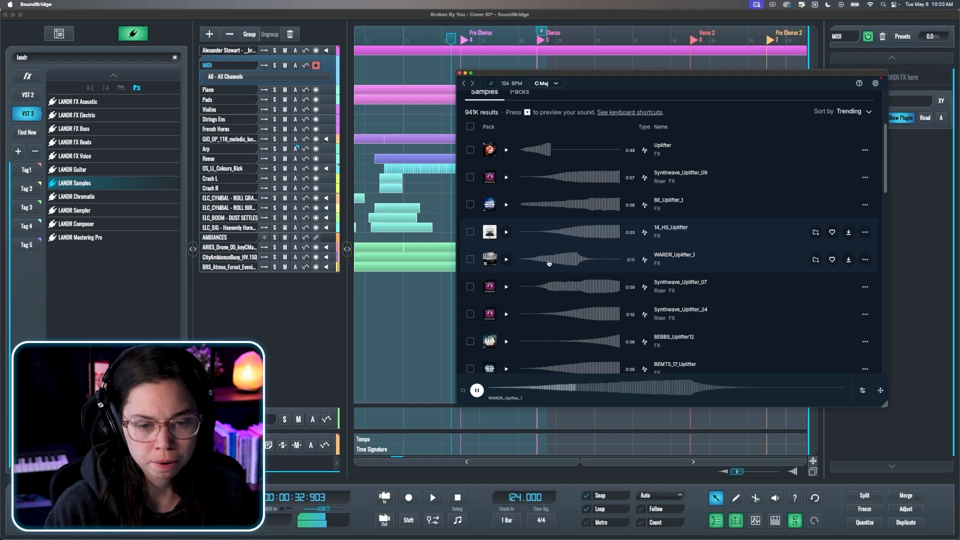
Step: Browse the uplifter samples and move the Crash L and Crash R clips closer to the Chorus marker
{"action": "scroll", "coordinate": [529, 235], "scroll_direction": "down", "scroll_amount": 1}
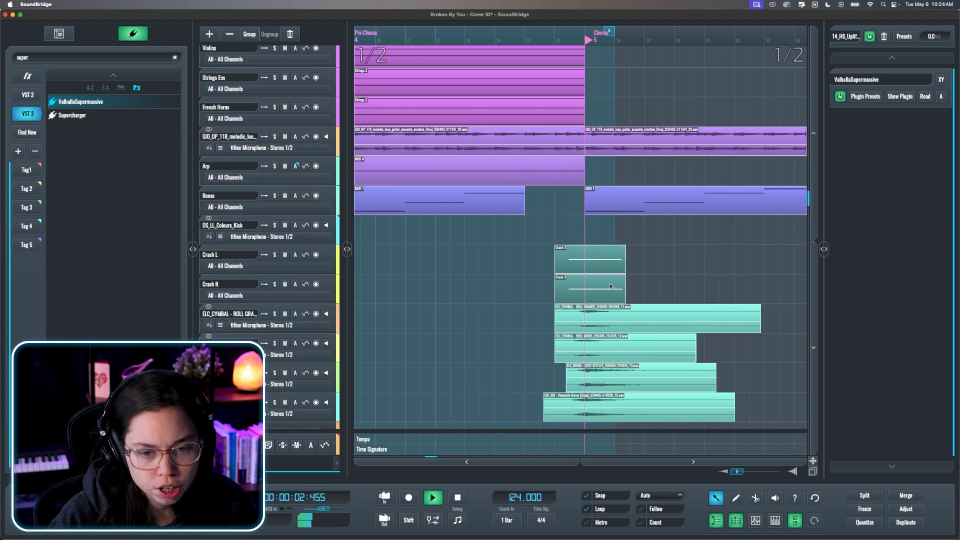
{"action": "scroll", "coordinate": [610, 287], "scroll_direction": "up", "scroll_amount": 5}
{"action": "left_click_drag", "start_coordinate": [557, 288], "coordinate": [603, 284]}
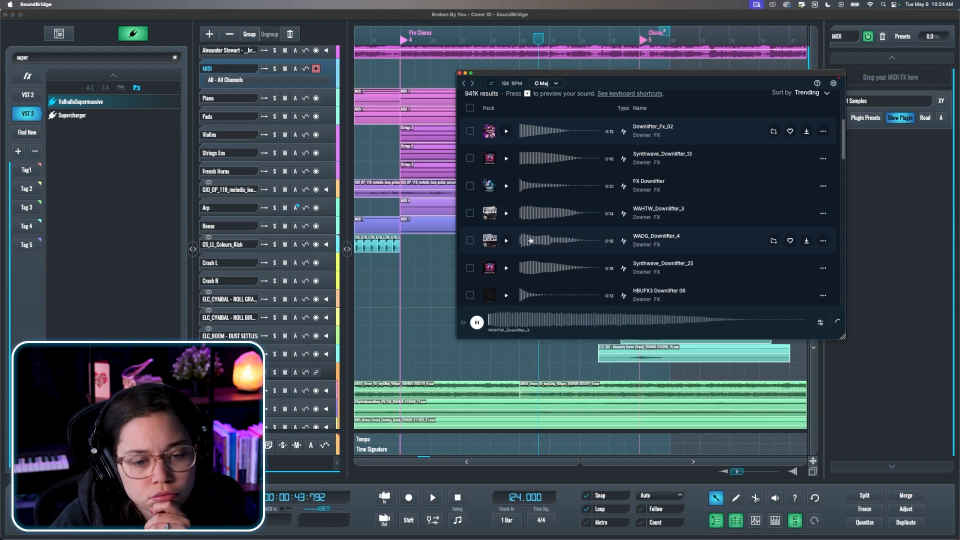
Step: Audition the WADG_Downlifter_4 sample and the Synthwave_Downlifter_25 sample below it
{"action": "left_click", "coordinate": [507, 241]}
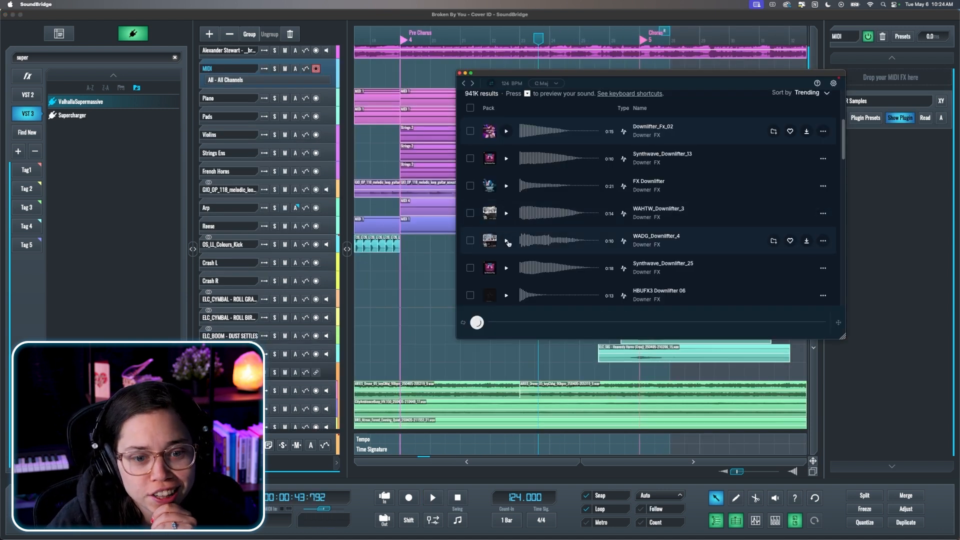
{"action": "key", "text": "Down"}
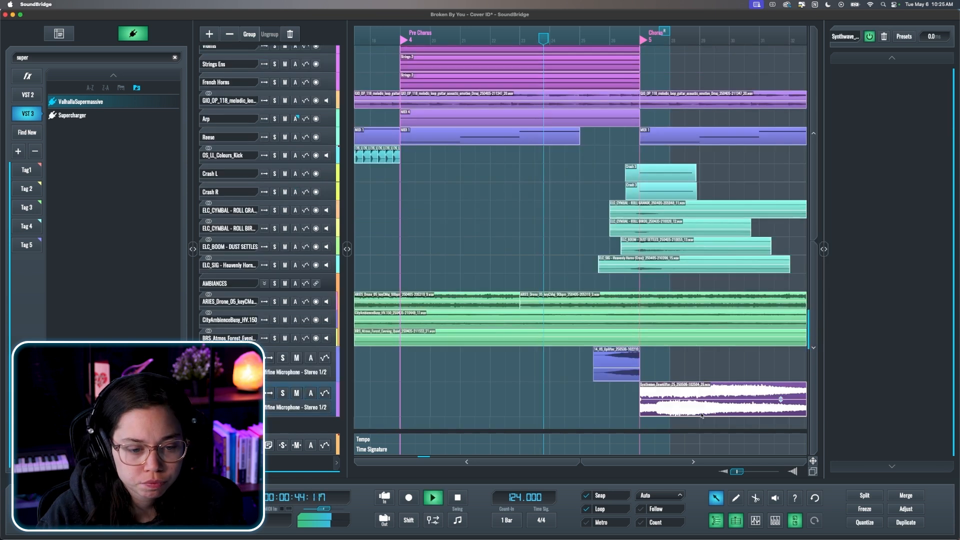
Step: Lower the Synthwave_Downlifter track's volume to -21.1 dB in the mixer and return to the arrangement around the Chorus
{"action": "scroll", "coordinate": [701, 415], "scroll_direction": "down", "scroll_amount": 2}
{"action": "key", "text": "m"}
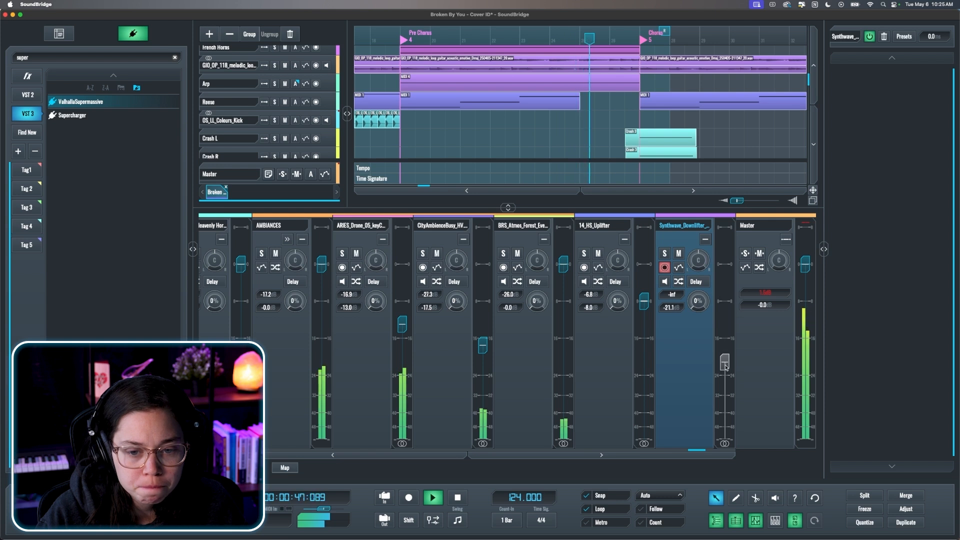
{"action": "key", "text": "m"}
{"action": "scroll", "coordinate": [700, 325], "scroll_direction": "up", "scroll_amount": 5}
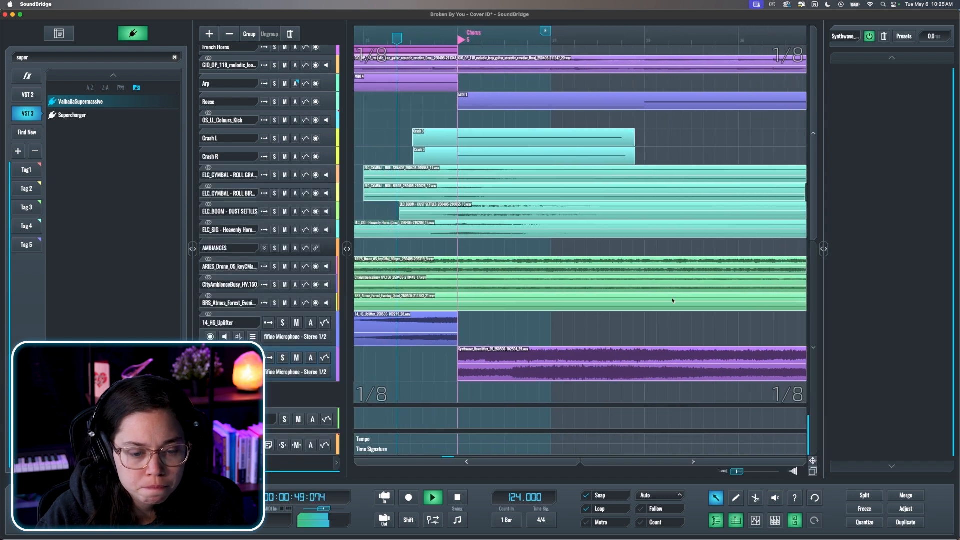
{"action": "scroll", "coordinate": [650, 288], "scroll_direction": "down", "scroll_amount": 2}
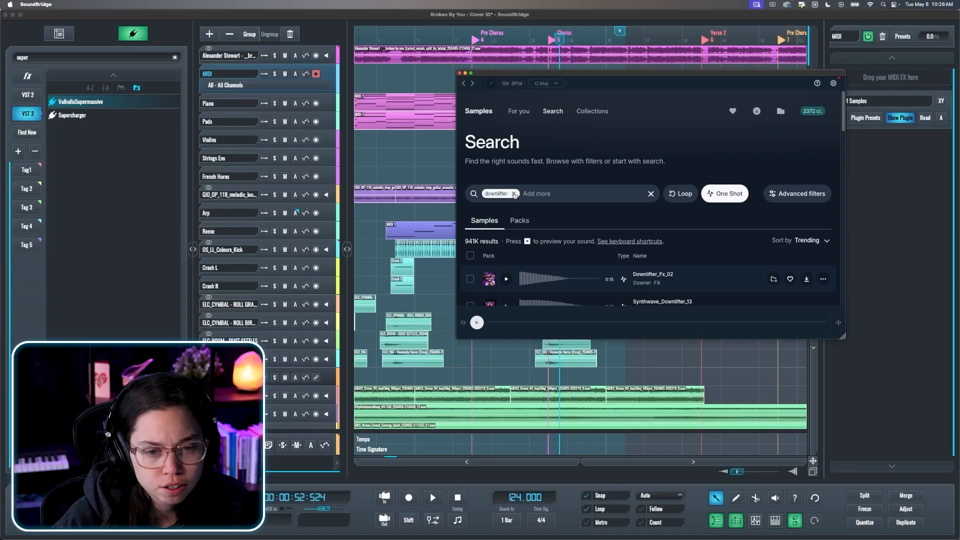
Step: Replace the downlifter search in LANDR Samples with a one-shot search for "windchimes"
{"action": "left_click", "coordinate": [529, 194]}
{"action": "type", "text": "windchimes"}
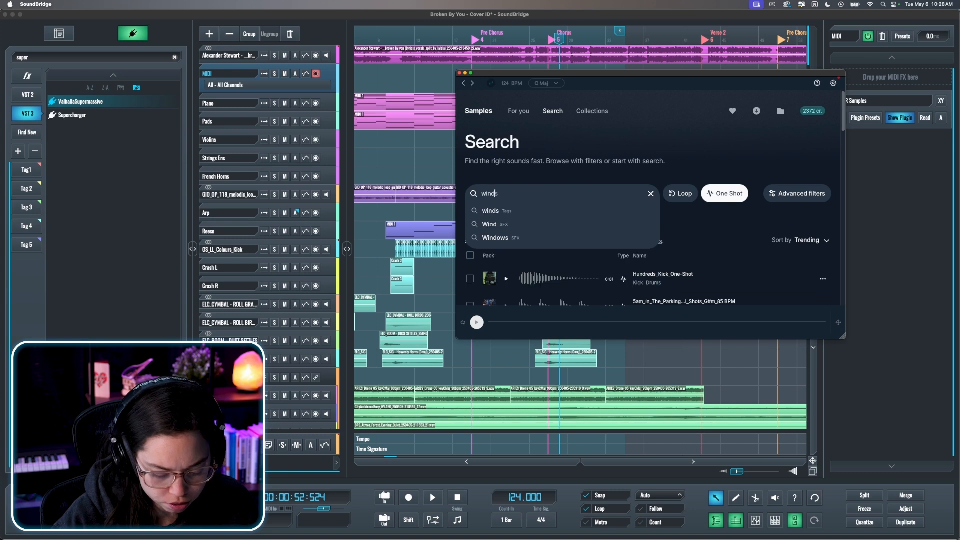
{"action": "key", "text": "Return"}
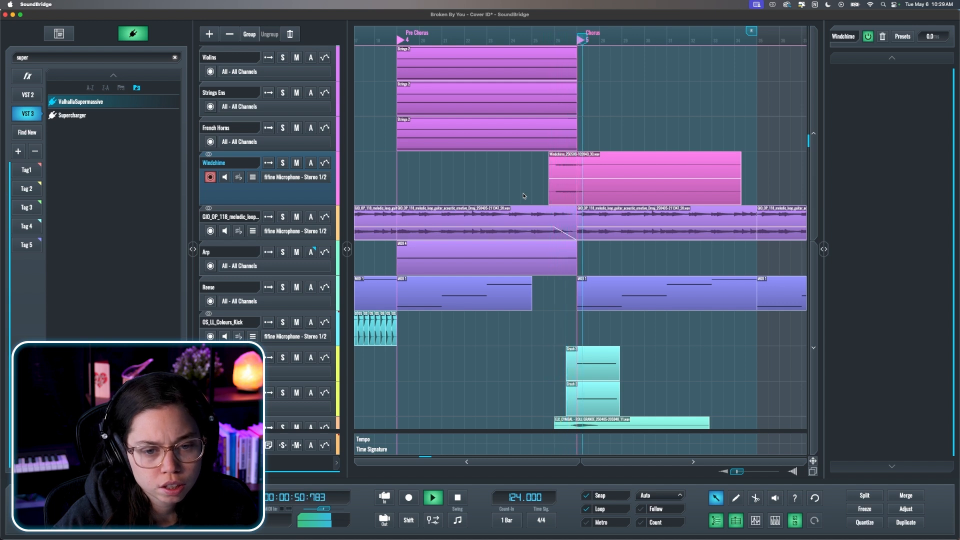
Step: Listen to the Windchime clip across the Pre Chorus to Chorus transition, stop playback and review the wider arrangement
{"action": "scroll", "coordinate": [524, 196], "scroll_direction": "down", "scroll_amount": 2}
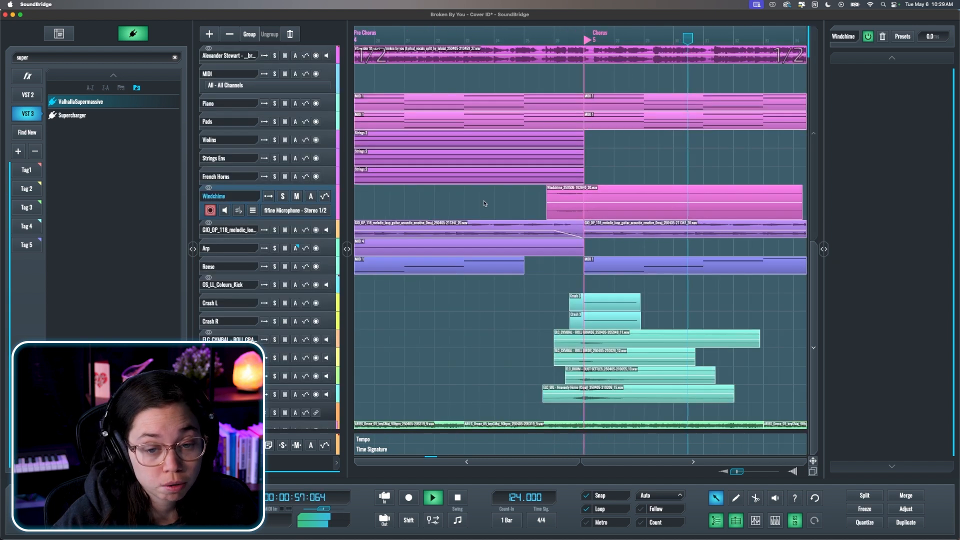
{"action": "scroll", "coordinate": [490, 207], "scroll_direction": "down", "scroll_amount": 5}
{"action": "key", "text": "space"}
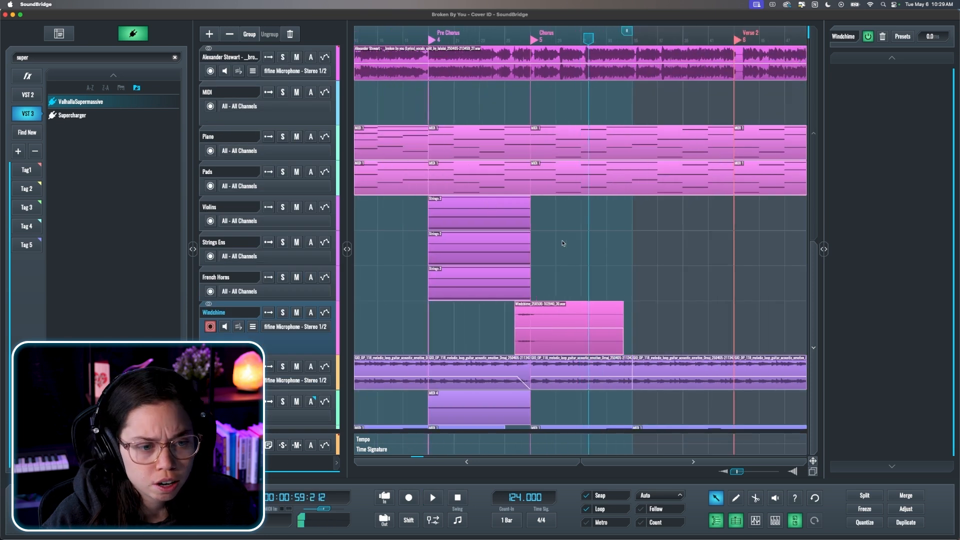
{"action": "scroll", "coordinate": [560, 243], "scroll_direction": "down", "scroll_amount": 4}
{"action": "scroll", "coordinate": [552, 242], "scroll_direction": "down", "scroll_amount": 2}
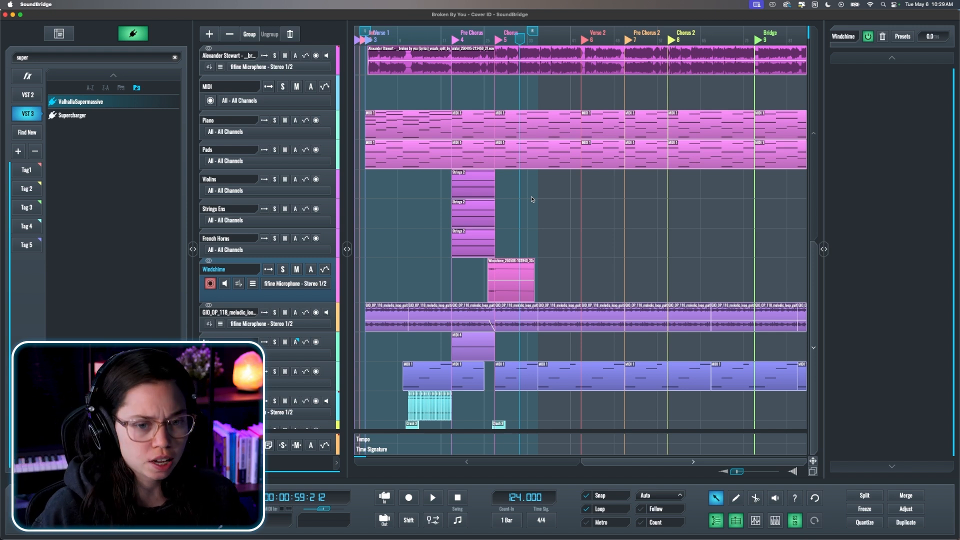
Step: Select the Piano and Pads tracks and place the playhead at the start of the Chorus
{"action": "left_click", "coordinate": [216, 138]}
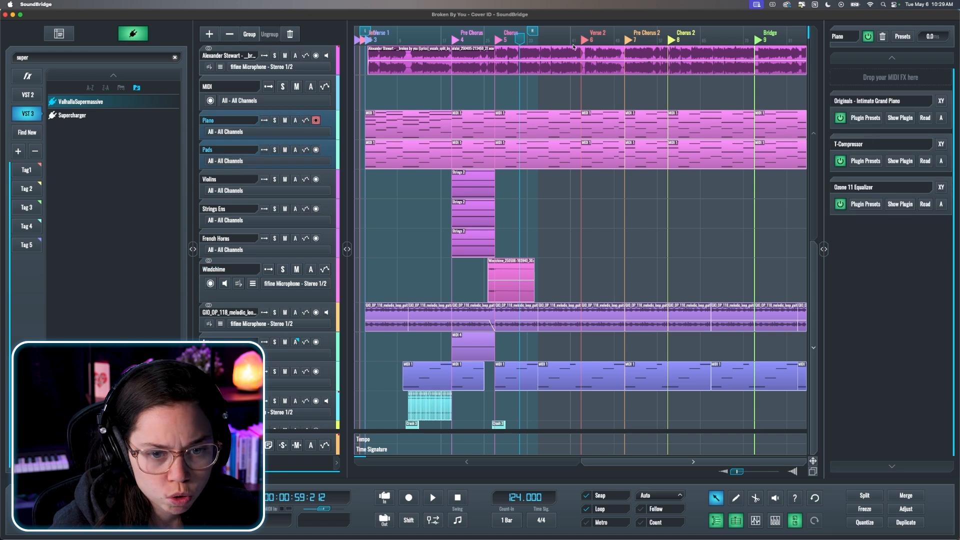
{"action": "left_click", "coordinate": [489, 40]}
{"action": "left_click", "coordinate": [514, 95]}
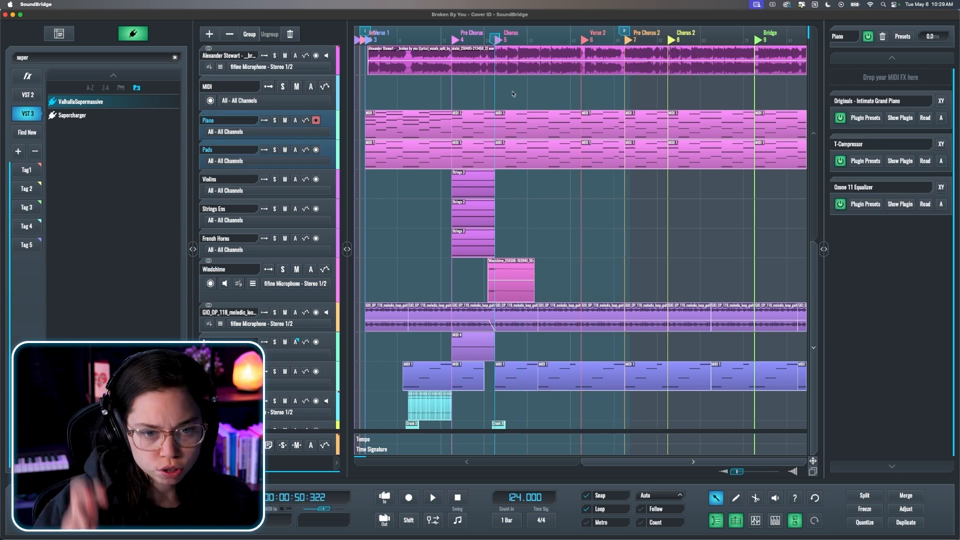
{"action": "scroll", "coordinate": [505, 151], "scroll_direction": "up", "scroll_amount": 3}
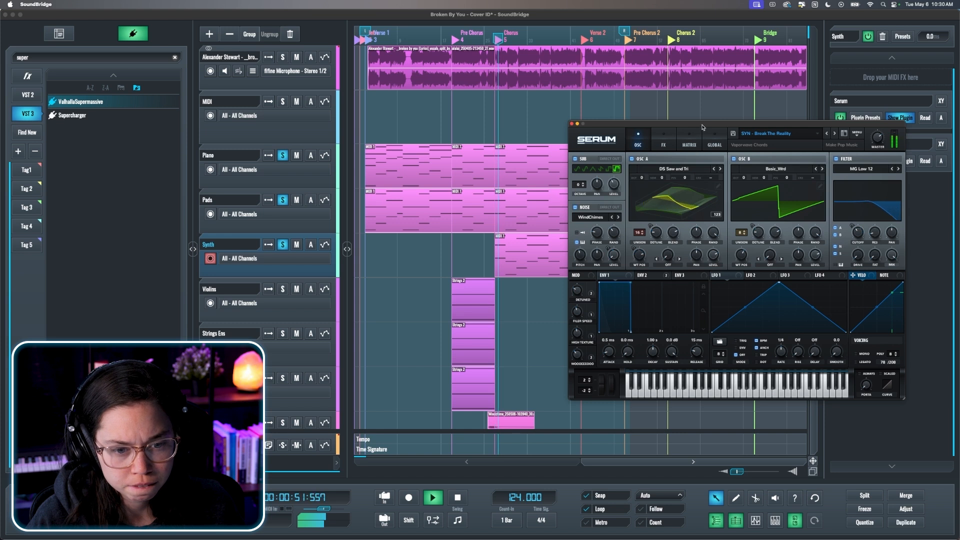
Step: Solo the vocal track to hear the Serum synth against the vocal, Piano and Pads in the Chorus
{"action": "left_click_drag", "start_coordinate": [704, 131], "coordinate": [711, 139]}
{"action": "scroll", "coordinate": [398, 141], "scroll_direction": "right", "scroll_amount": 3}
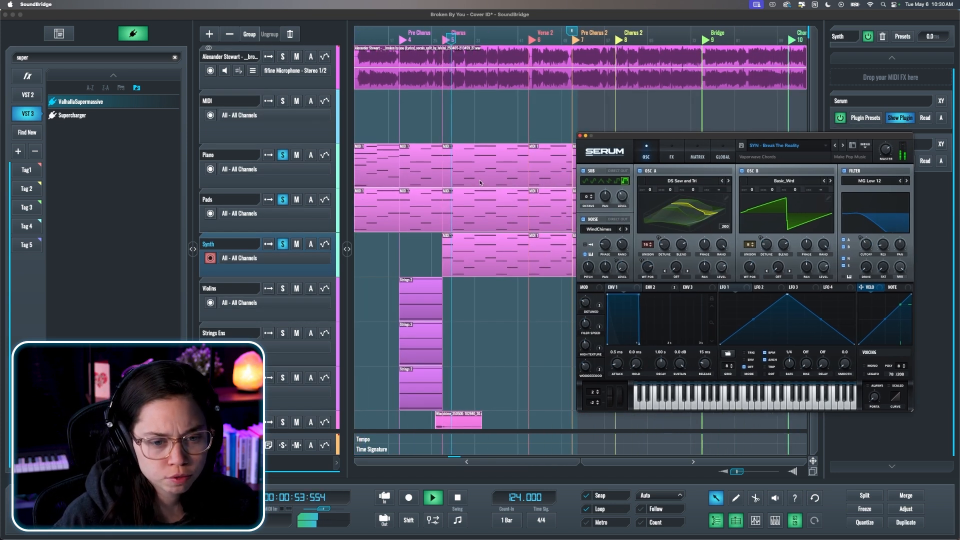
{"action": "left_click", "coordinate": [281, 57]}
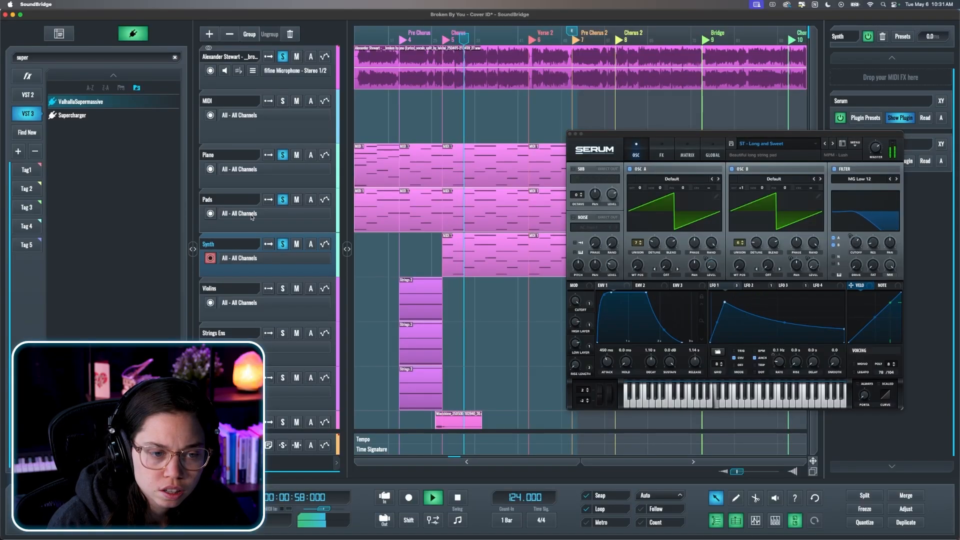
Step: Turn off solo on the vocal, Piano, Pads and Synth tracks together
{"action": "left_click", "coordinate": [247, 156], "text": "shift"}
{"action": "left_click", "coordinate": [245, 56]}
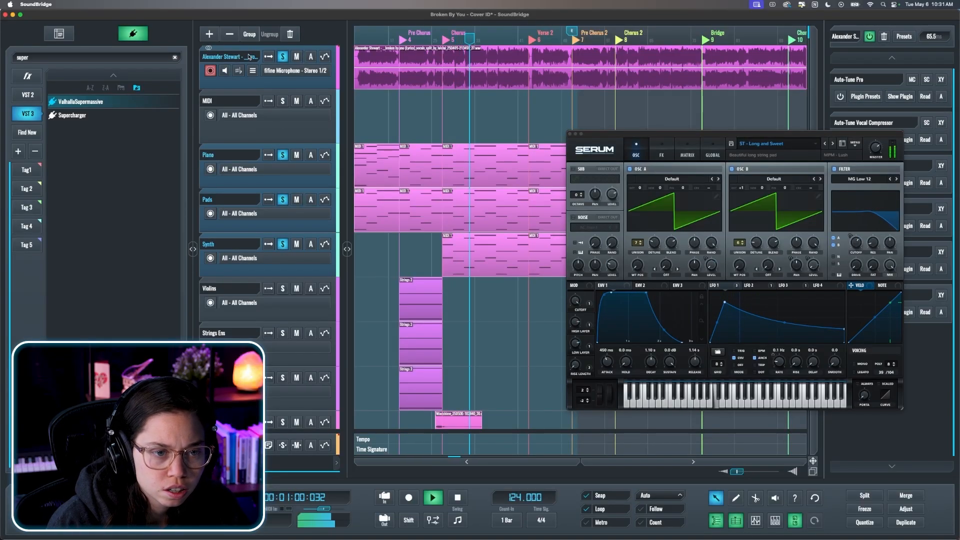
{"action": "left_click", "coordinate": [283, 58]}
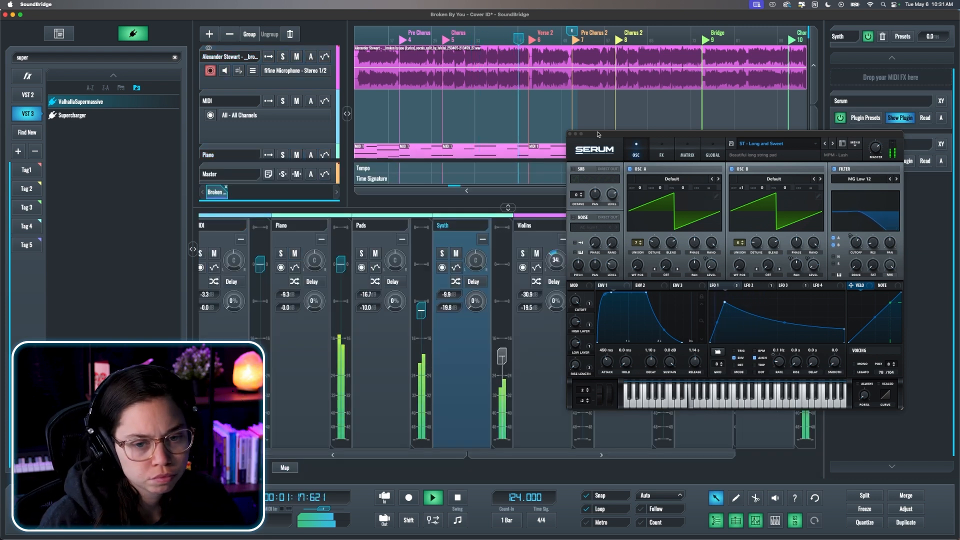
Step: Close the Serum window, enable the Ozone 11 Equalizer on the Synth track and return to the full arrangement
{"action": "left_click", "coordinate": [570, 135]}
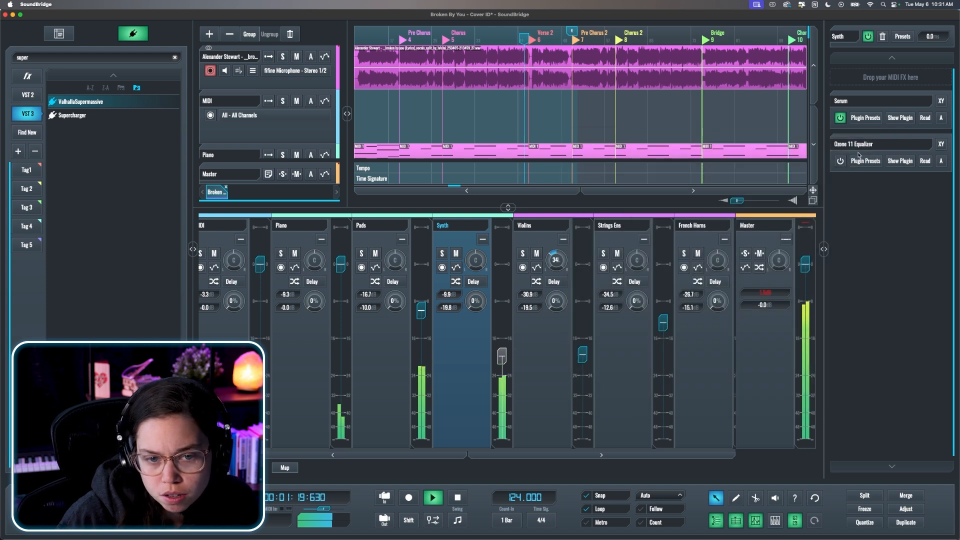
{"action": "left_click", "coordinate": [841, 161]}
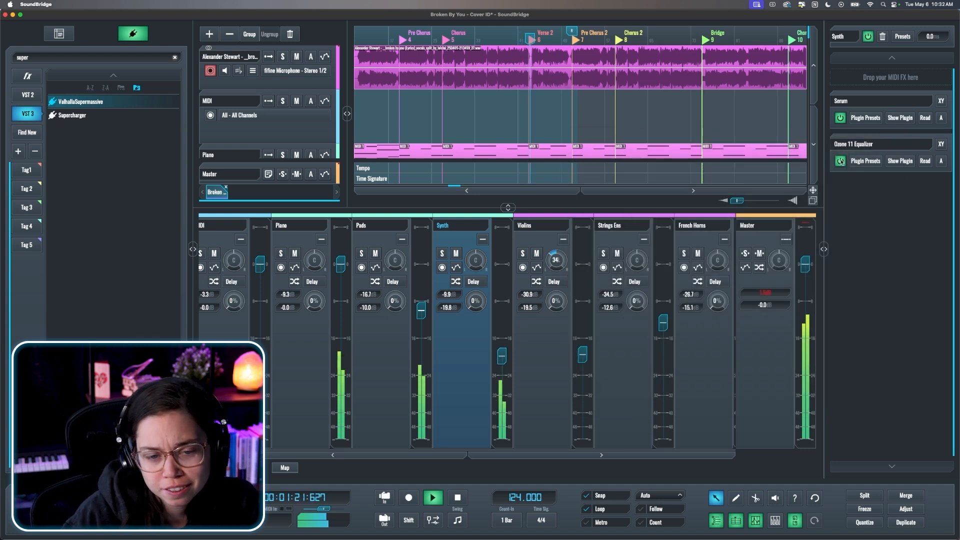
{"action": "key", "text": "F3"}
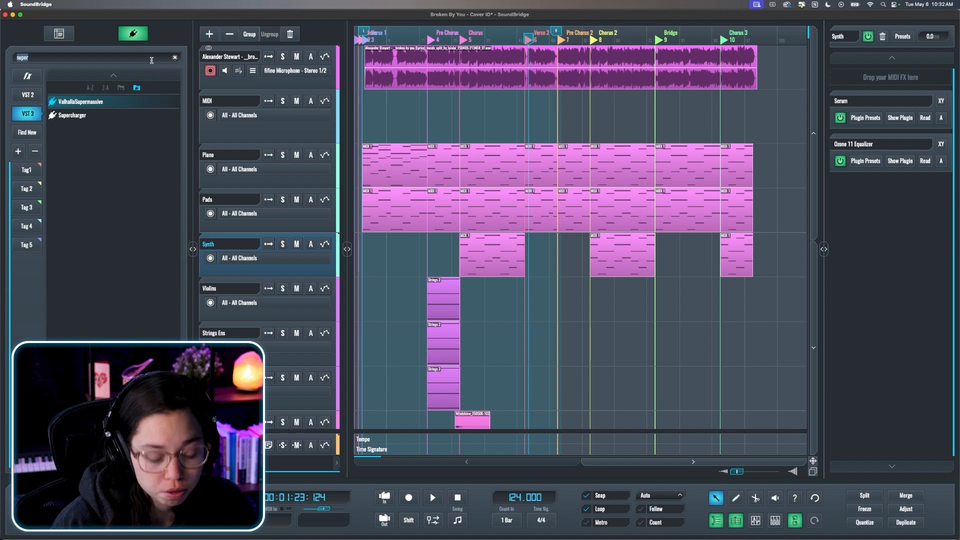
Step: Replace the plugin search with "labs"
{"action": "key", "text": "BackSpace"}
{"action": "key", "text": "BackSpace"}
{"action": "key", "text": "BackSpace"}
{"action": "key", "text": "BackSpace"}
{"action": "key", "text": "BackSpace"}
{"action": "type", "text": "labs"}
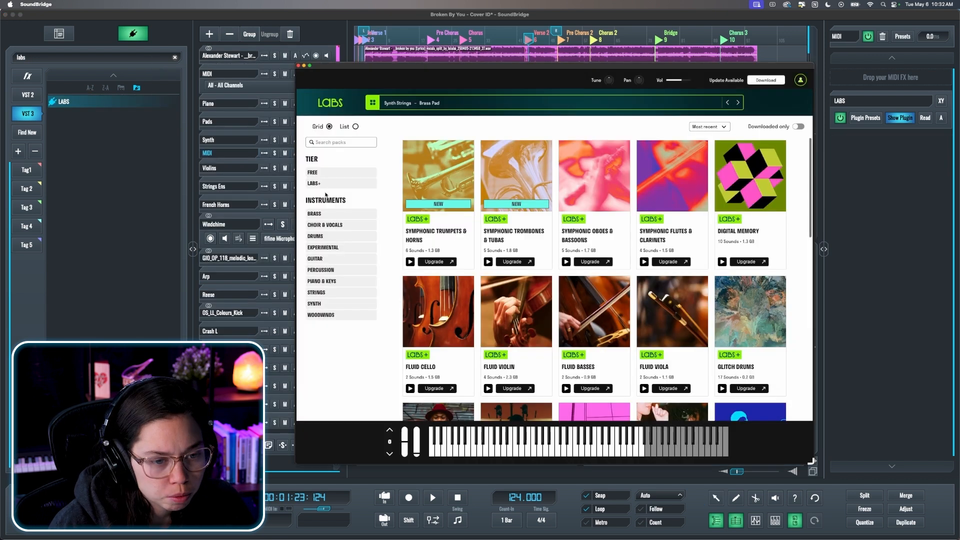
Step: Load the downloaded Choir pack from the Choir & Vocals instruments in LABS and rename its track Choir
{"action": "left_click", "coordinate": [325, 224]}
{"action": "left_click", "coordinate": [798, 127]}
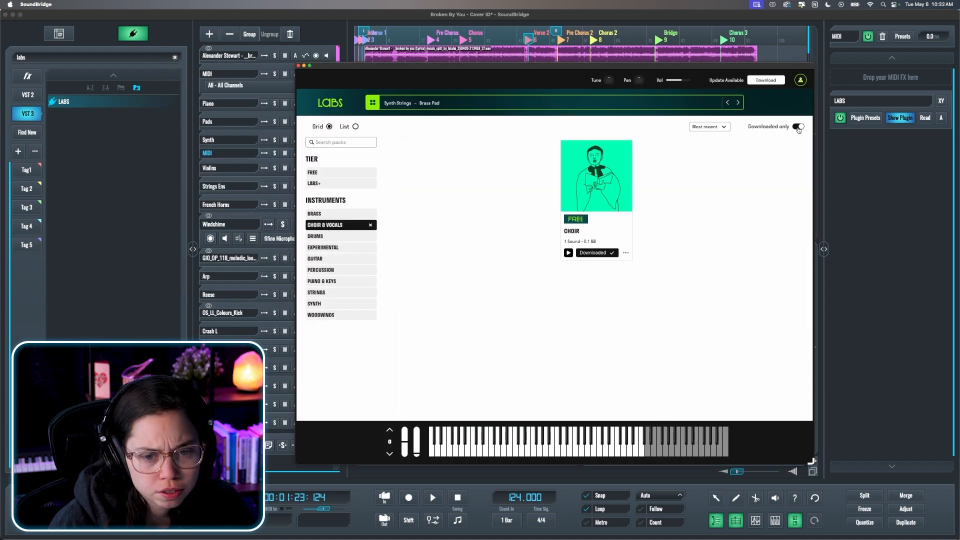
{"action": "left_click", "coordinate": [595, 199]}
{"action": "left_click", "coordinate": [299, 65]}
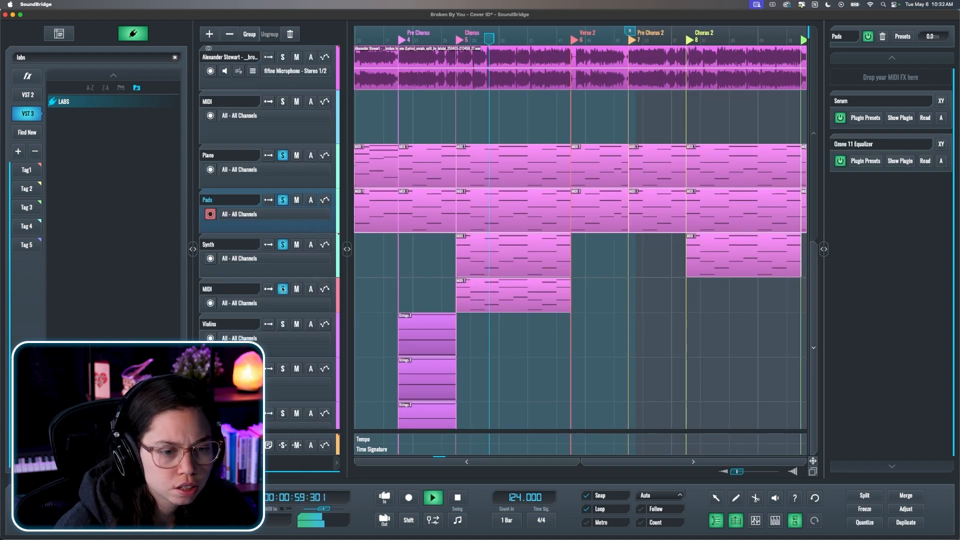
{"action": "double_click", "coordinate": [240, 291]}
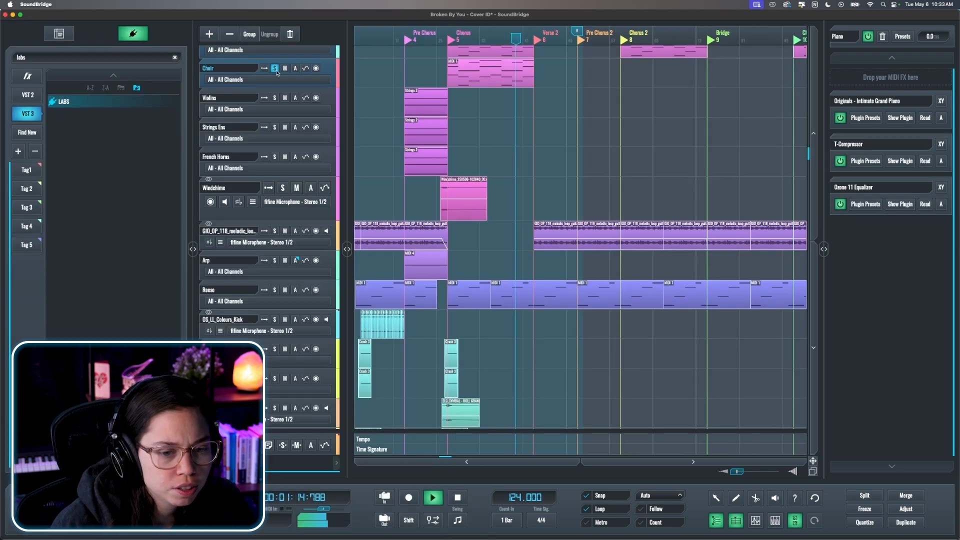
Step: Recolour the 14_HS_Uplifter and Synthwave_Downlifter_25 clips turquoise to match the other effects clips
{"action": "scroll", "coordinate": [303, 226], "scroll_direction": "down", "scroll_amount": 5}
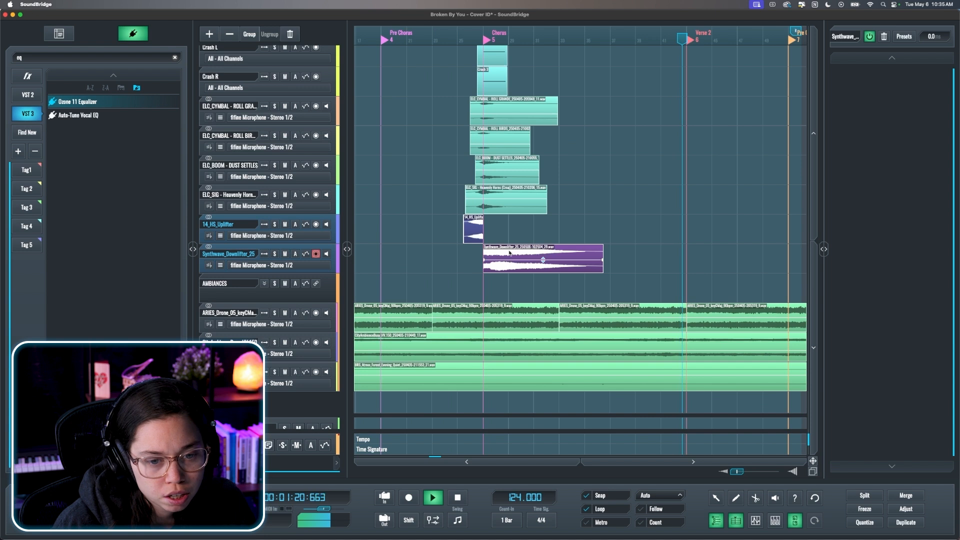
{"action": "double_click", "coordinate": [510, 252]}
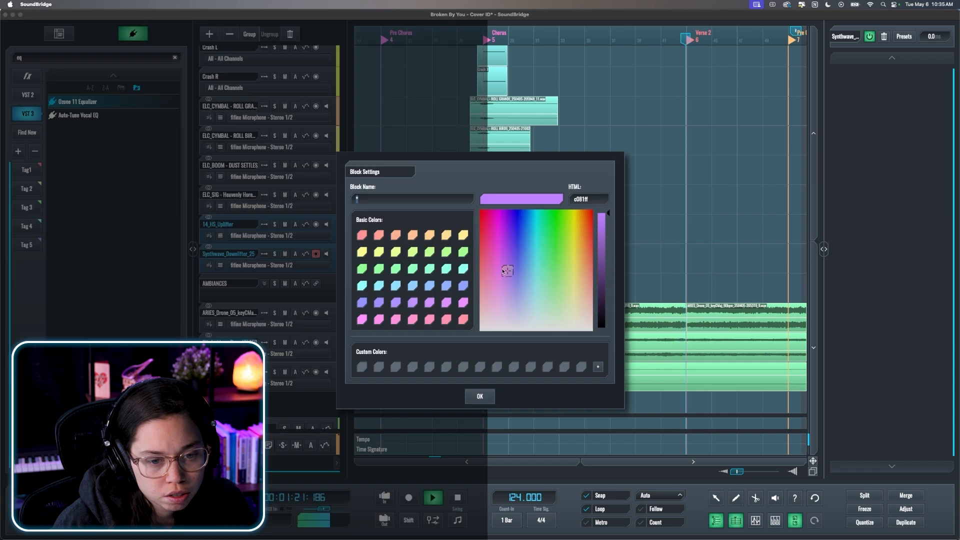
{"action": "left_click", "coordinate": [378, 286]}
{"action": "left_click", "coordinate": [480, 396]}
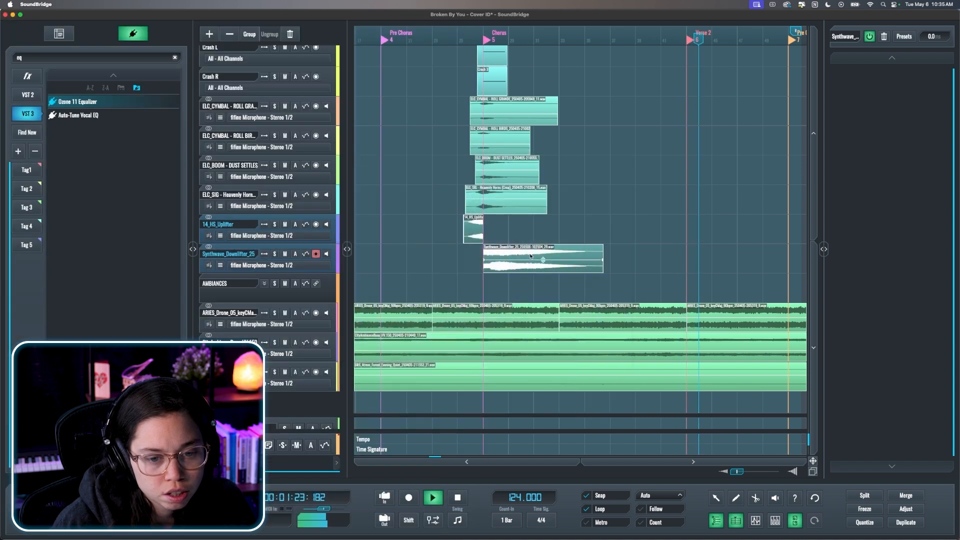
Step: Play the arrangement from the Pre Chorus into the Chorus and review the layout of all tracks
{"action": "scroll", "coordinate": [683, 264], "scroll_direction": "up", "scroll_amount": 10}
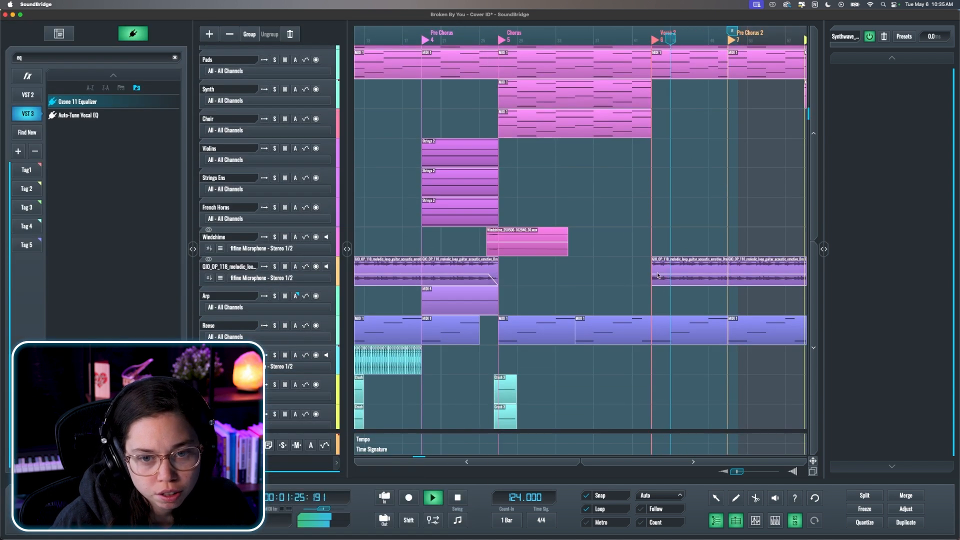
{"action": "scroll", "coordinate": [664, 273], "scroll_direction": "down", "scroll_amount": 3}
{"action": "scroll", "coordinate": [622, 261], "scroll_direction": "down", "scroll_amount": 3}
{"action": "left_click", "coordinate": [468, 40]}
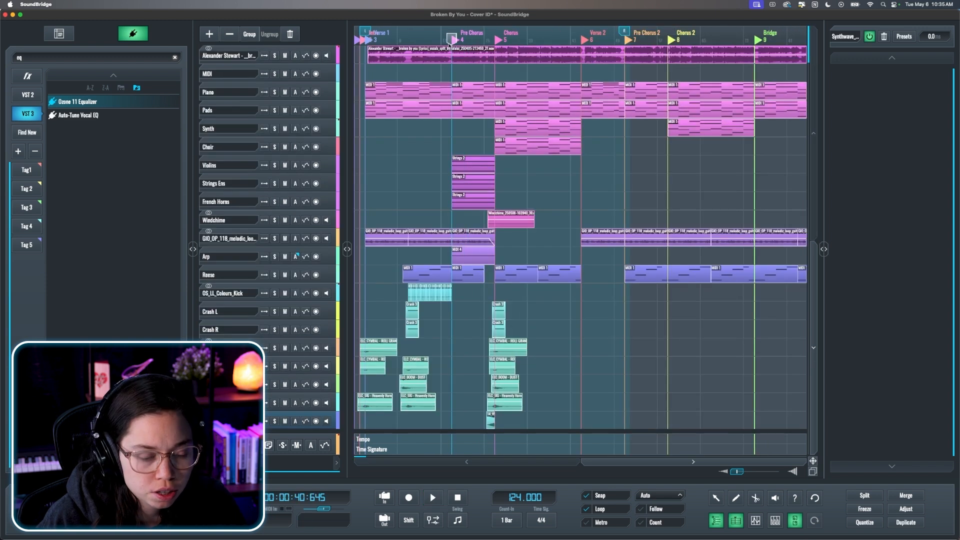
{"action": "key", "text": "space"}
{"action": "scroll", "coordinate": [475, 170], "scroll_direction": "down", "scroll_amount": 5}
{"action": "scroll", "coordinate": [440, 176], "scroll_direction": "up", "scroll_amount": 3}
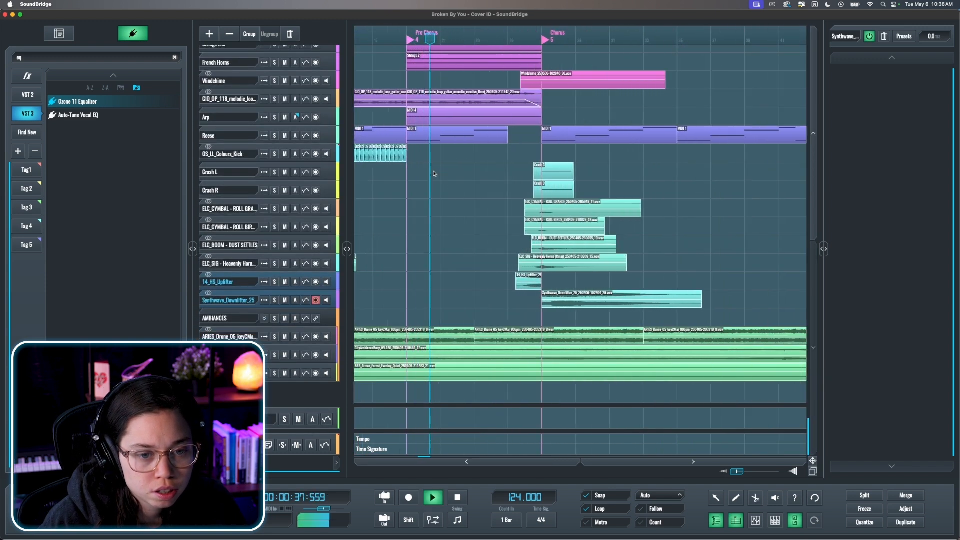
{"action": "scroll", "coordinate": [500, 182], "scroll_direction": "up", "scroll_amount": 1}
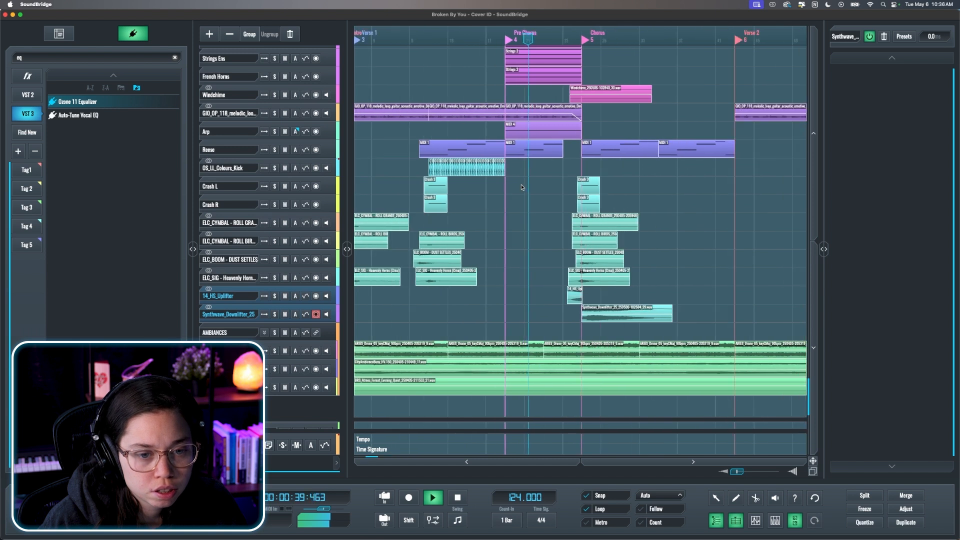
{"action": "scroll", "coordinate": [522, 187], "scroll_direction": "down", "scroll_amount": 2}
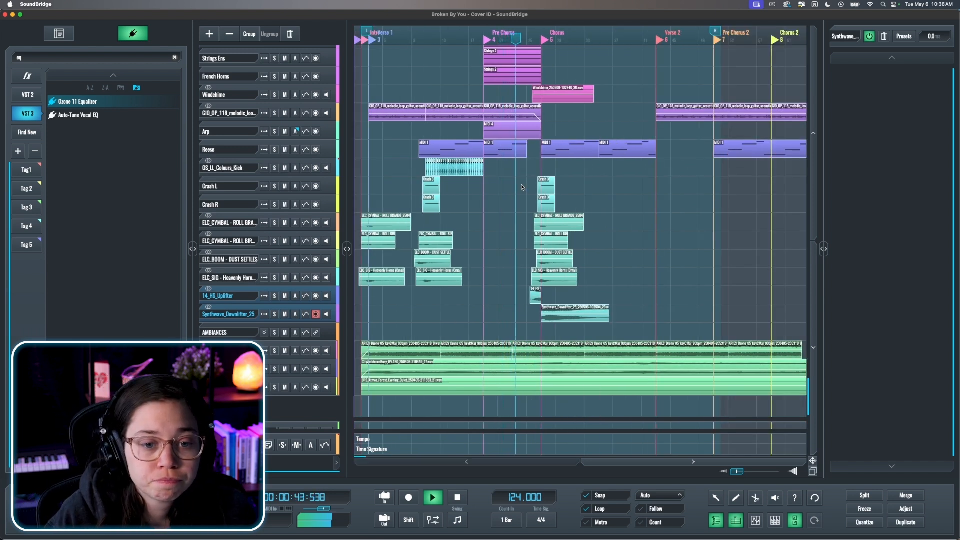
{"action": "scroll", "coordinate": [522, 187], "scroll_direction": "up", "scroll_amount": 5}
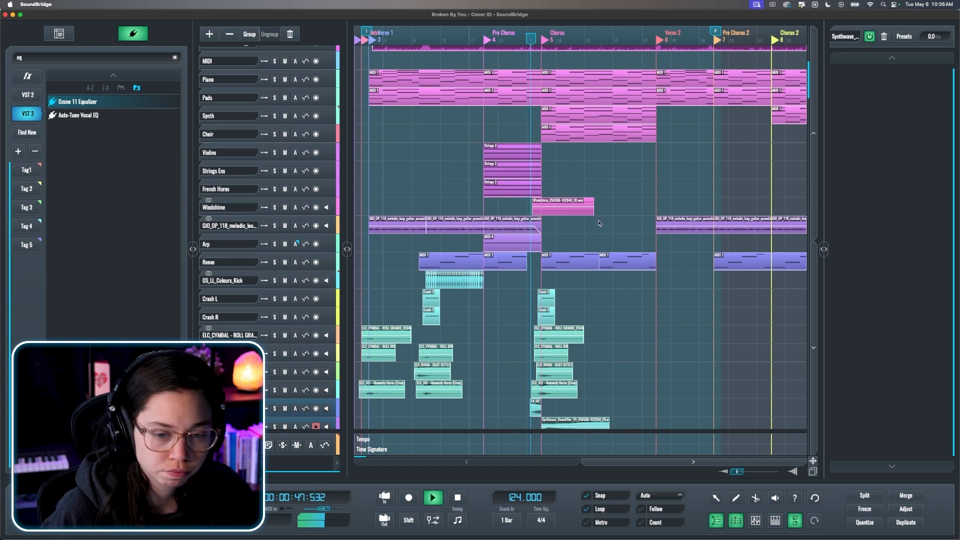
{"action": "scroll", "coordinate": [553, 225], "scroll_direction": "up", "scroll_amount": 3}
{"action": "scroll", "coordinate": [549, 227], "scroll_direction": "down", "scroll_amount": 4}
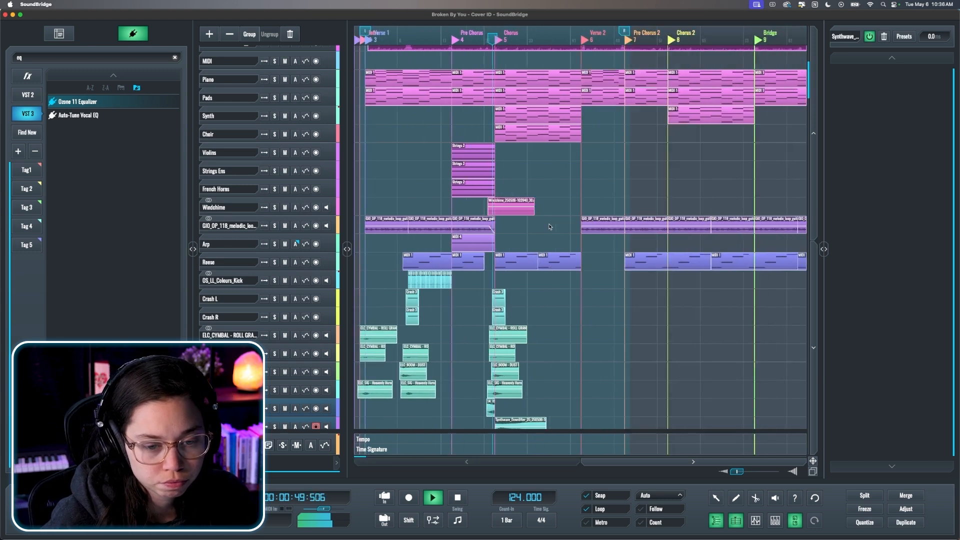
Step: Move the Arp clip from the Pre Chorus to the start of Pre Chorus 2
{"action": "scroll", "coordinate": [532, 238], "scroll_direction": "down", "scroll_amount": 2}
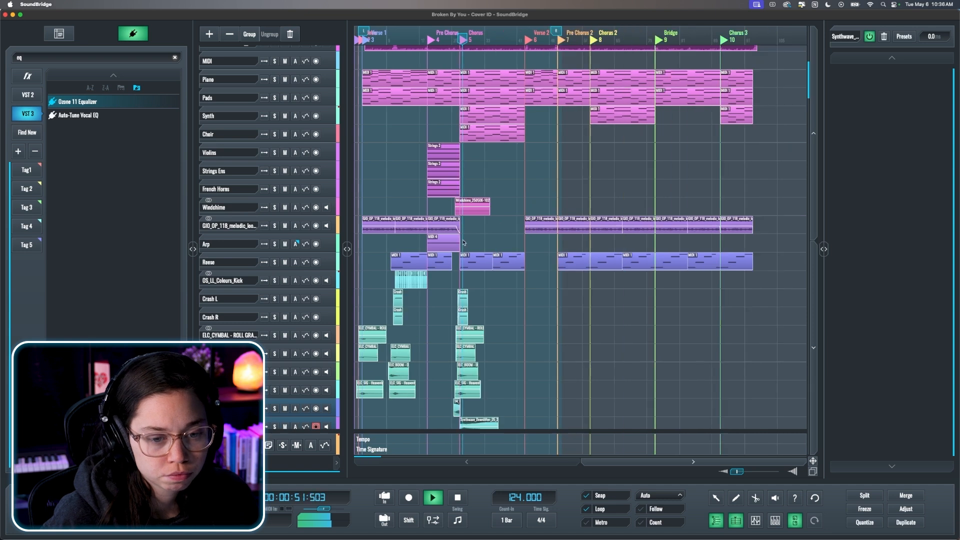
{"action": "left_click_drag", "start_coordinate": [443, 247], "coordinate": [572, 246]}
{"action": "left_click", "coordinate": [621, 245]}
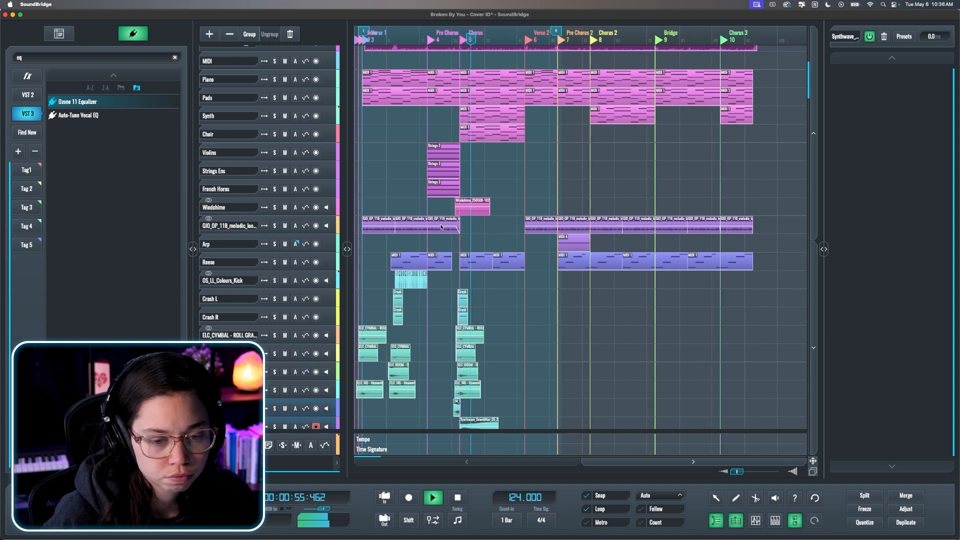
Step: Listen through the Chorus while checking its instrument, effects and ambience tracks, and stop playback
{"action": "scroll", "coordinate": [441, 228], "scroll_direction": "up", "scroll_amount": 3}
{"action": "scroll", "coordinate": [441, 228], "scroll_direction": "down", "scroll_amount": 2}
{"action": "scroll", "coordinate": [464, 232], "scroll_direction": "down", "scroll_amount": 3}
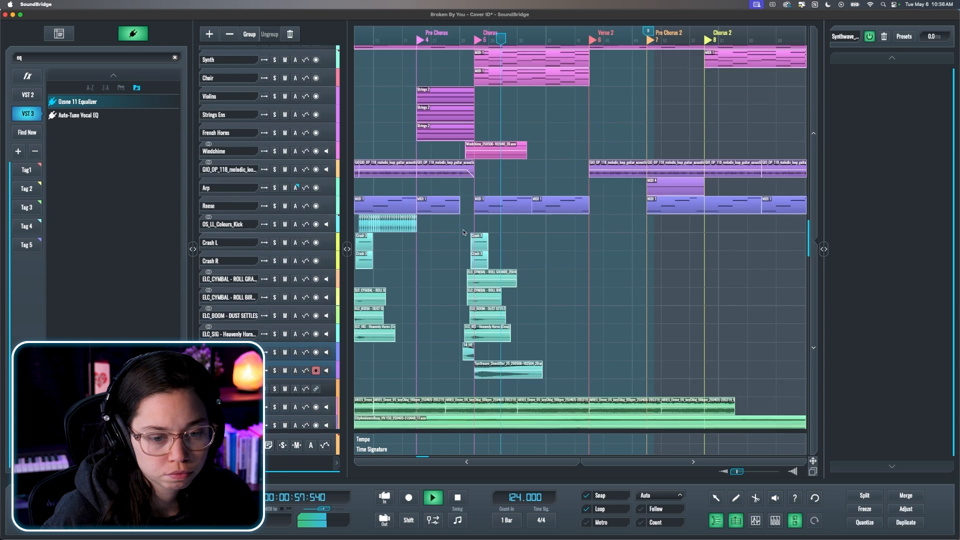
{"action": "scroll", "coordinate": [463, 232], "scroll_direction": "down", "scroll_amount": 3}
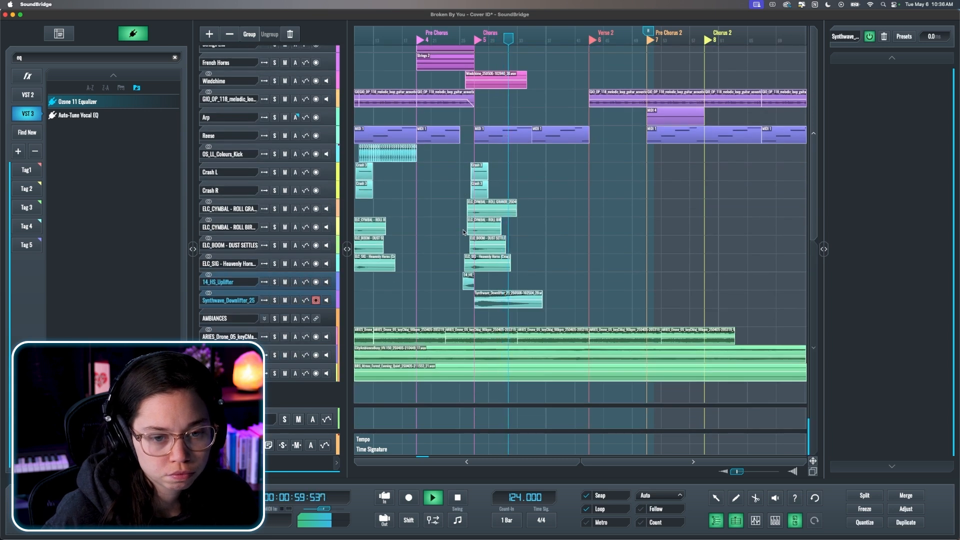
{"action": "scroll", "coordinate": [463, 232], "scroll_direction": "down", "scroll_amount": 2}
{"action": "scroll", "coordinate": [463, 232], "scroll_direction": "up", "scroll_amount": 5}
{"action": "scroll", "coordinate": [464, 232], "scroll_direction": "down", "scroll_amount": 2}
{"action": "key", "text": "space"}
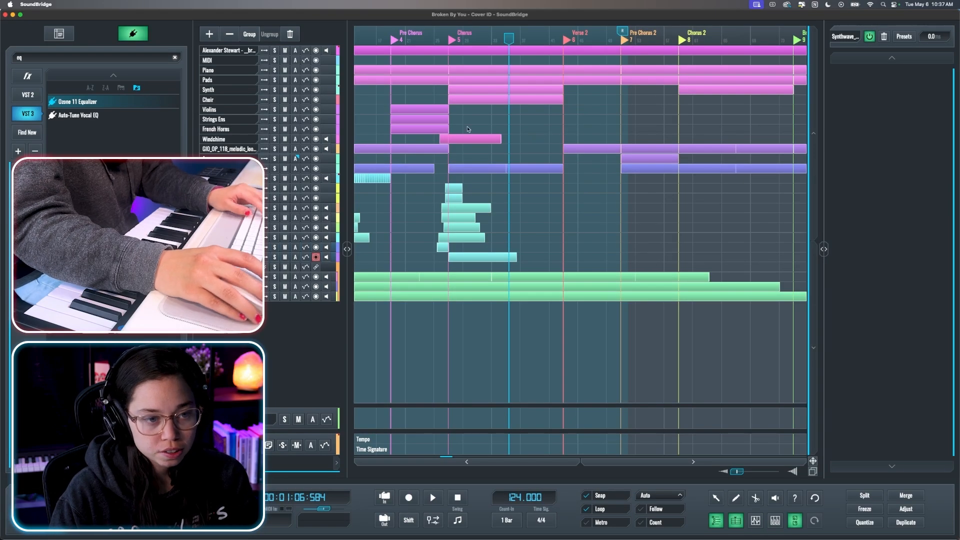
Step: Clear the equalizer plugin search and search for "MUSIO"
{"action": "left_click", "coordinate": [174, 59]}
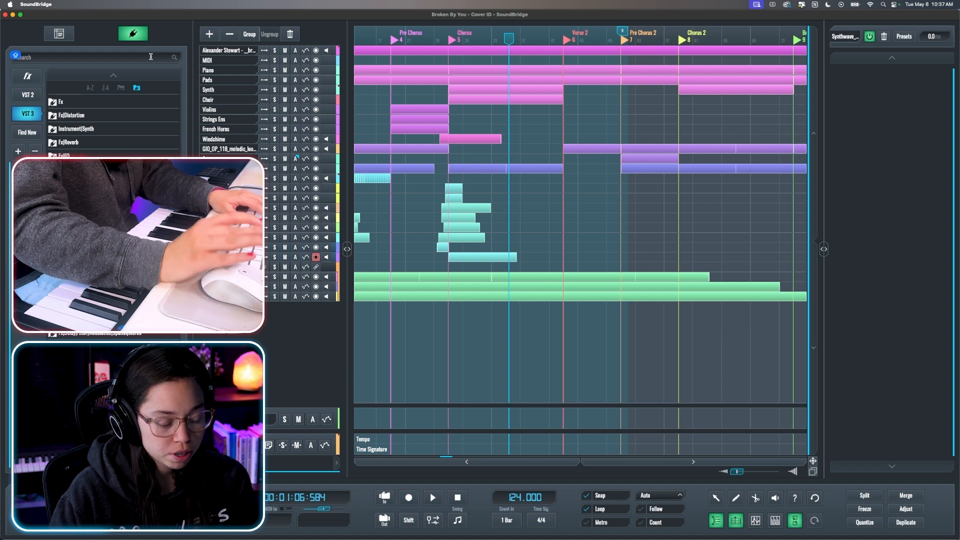
{"action": "type", "text": "MUSIO"}
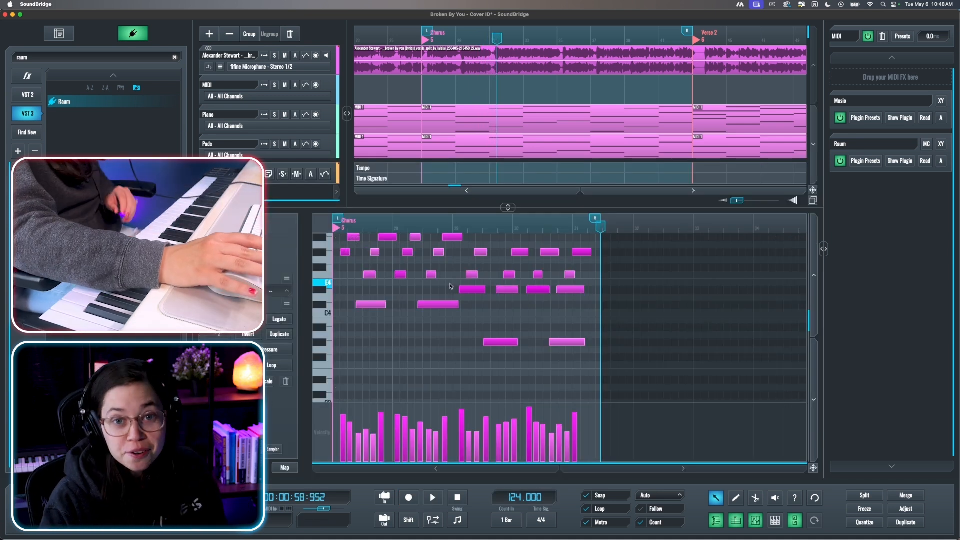
Step: Examine the Musio part's notes in the piano roll, listen to the pattern in the Chorus and stop playback
{"action": "scroll", "coordinate": [474, 306], "scroll_direction": "up", "scroll_amount": 2}
{"action": "scroll", "coordinate": [414, 315], "scroll_direction": "up", "scroll_amount": 3}
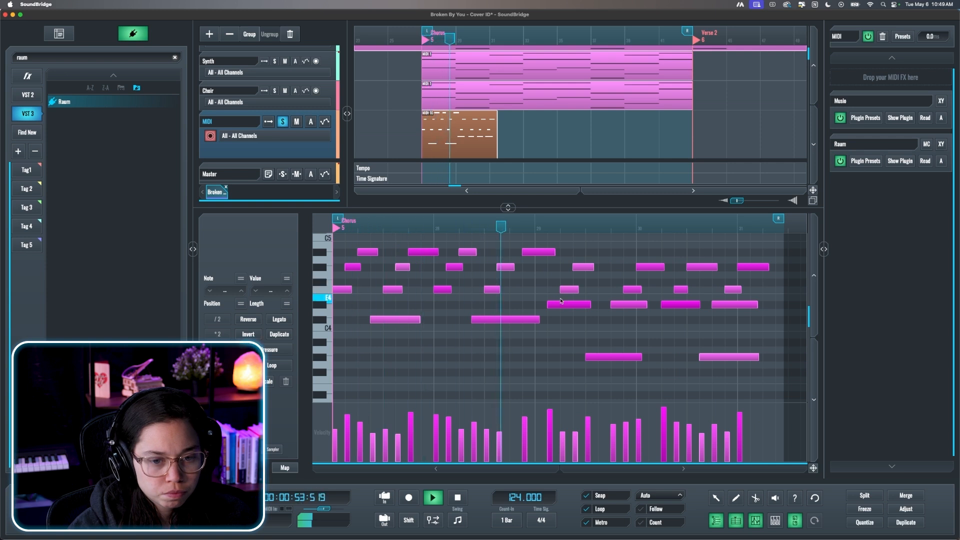
{"action": "key", "text": "space"}
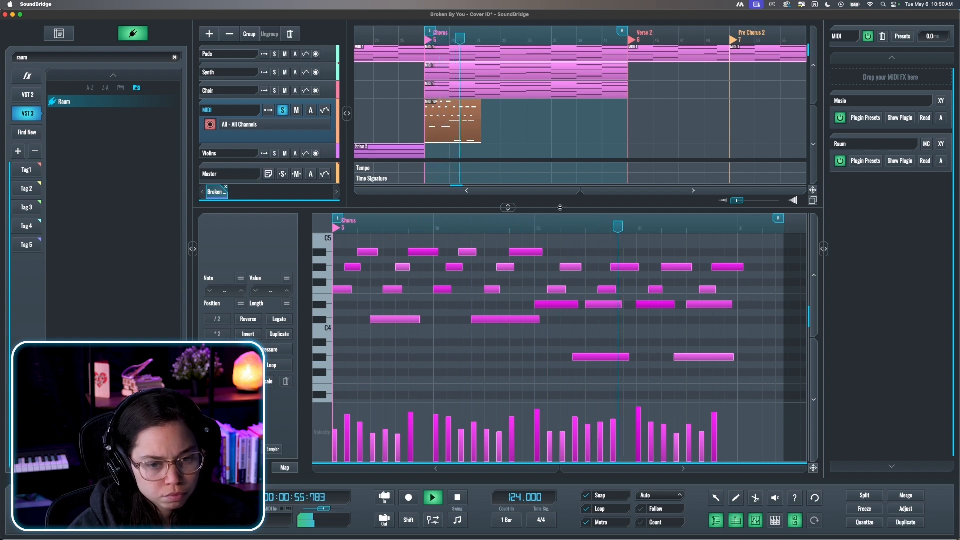
{"action": "scroll", "coordinate": [539, 291], "scroll_direction": "down", "scroll_amount": 2}
{"action": "key", "text": "space"}
Step: Duplicate all notes of the Musio pattern within its clip, and duplicate the clip to fill the rest of the Chorus
{"action": "key", "text": "super+a"}
{"action": "key", "text": "super+d"}
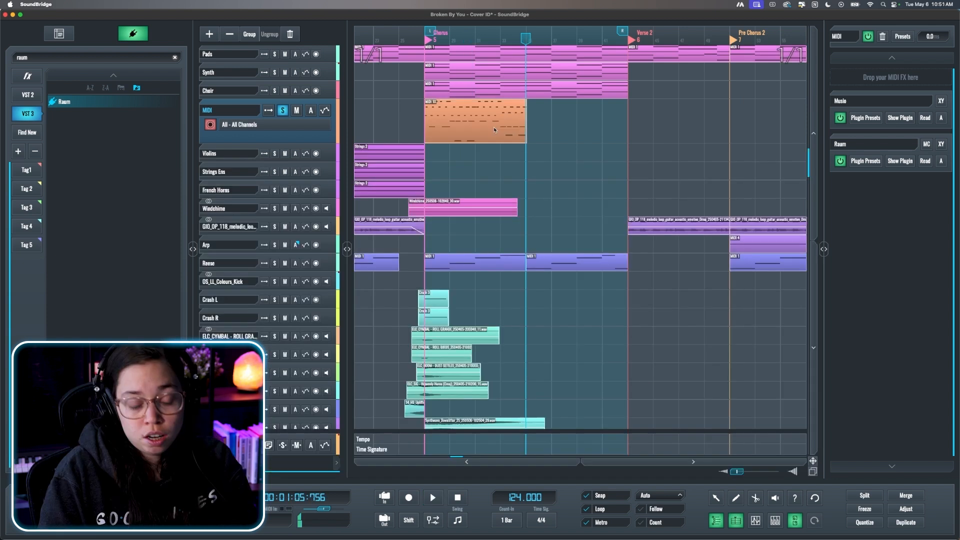
{"action": "key", "text": "super+d"}
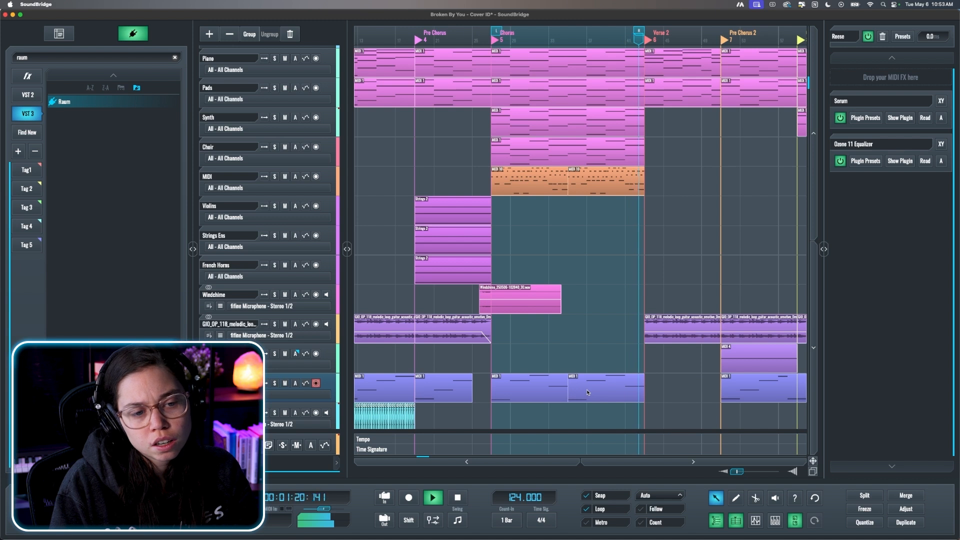
Step: Stop playback, search the plugins for "musio" and add Musio as a new instrument track below Reese
{"action": "key", "text": "space"}
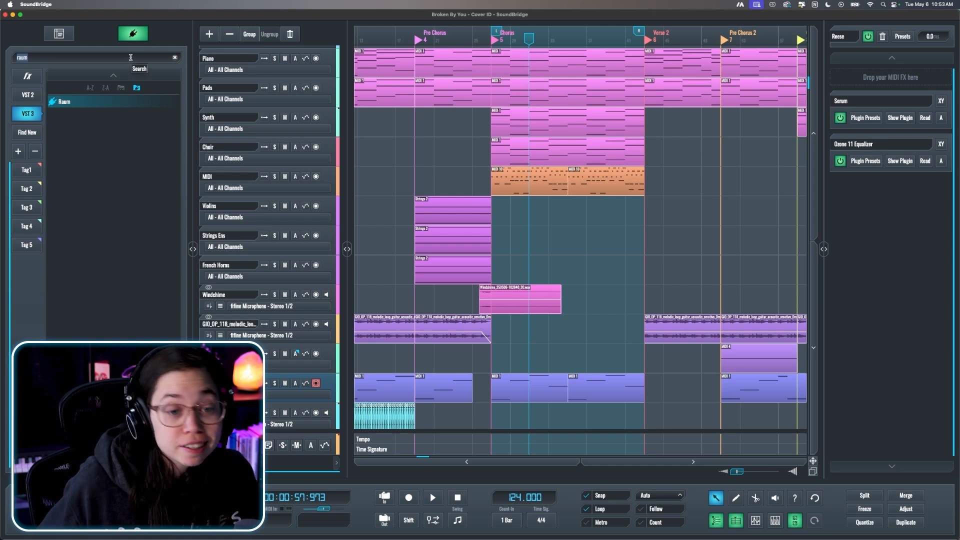
{"action": "type", "text": "musio"}
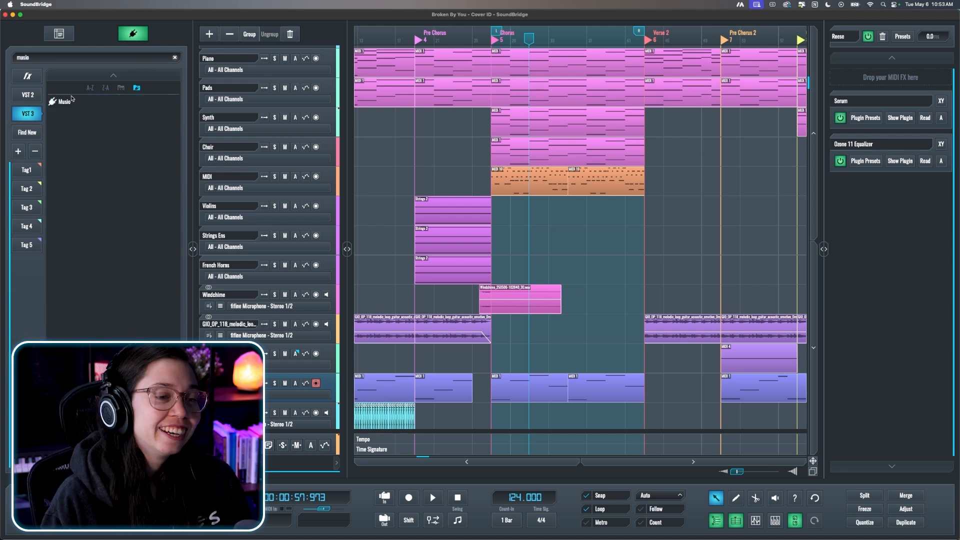
{"action": "left_click_drag", "start_coordinate": [69, 100], "coordinate": [289, 411]}
{"action": "scroll", "coordinate": [581, 299], "scroll_direction": "down", "scroll_amount": 6}
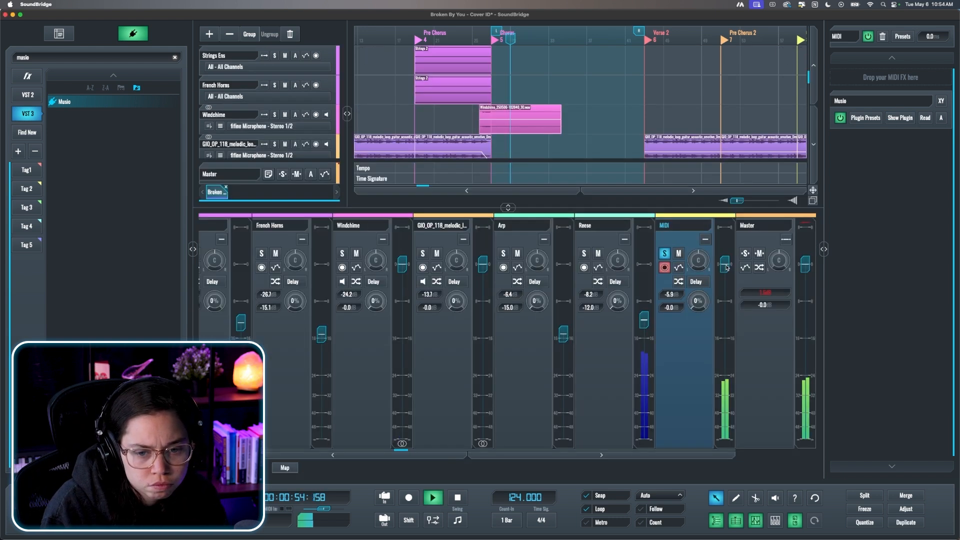
Step: Raise the new Musio track's volume to about 2.3 dB and take the track out of solo
{"action": "left_click_drag", "start_coordinate": [727, 267], "coordinate": [726, 256]}
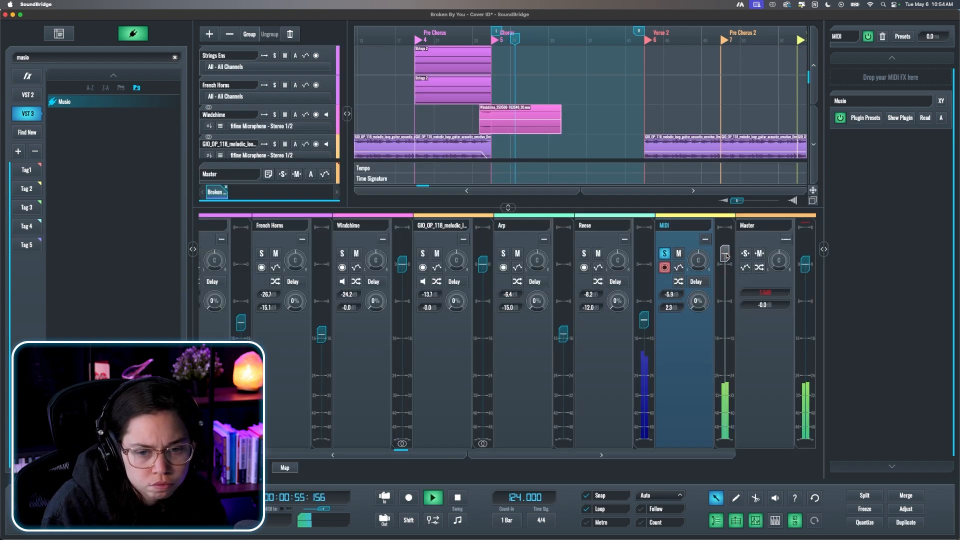
{"action": "key", "text": "x"}
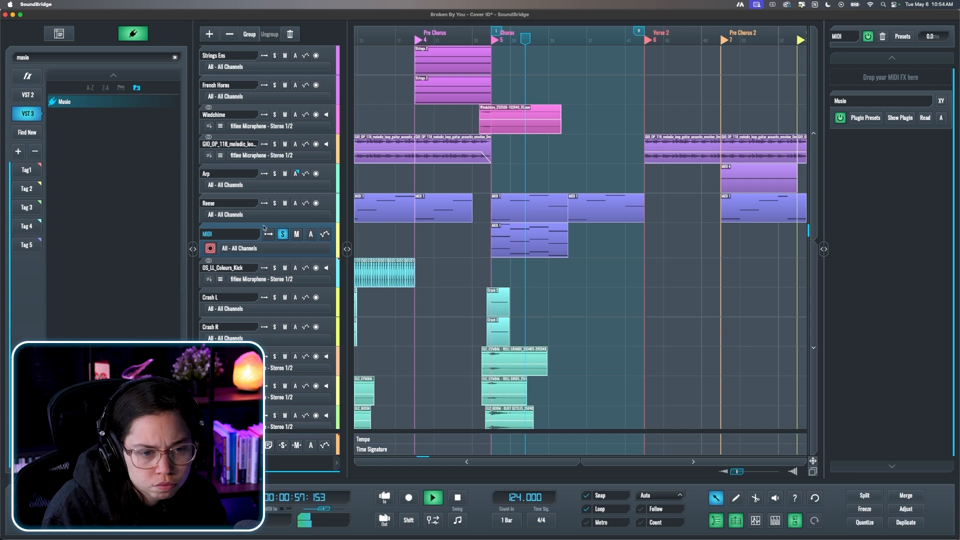
{"action": "left_click", "coordinate": [284, 233]}
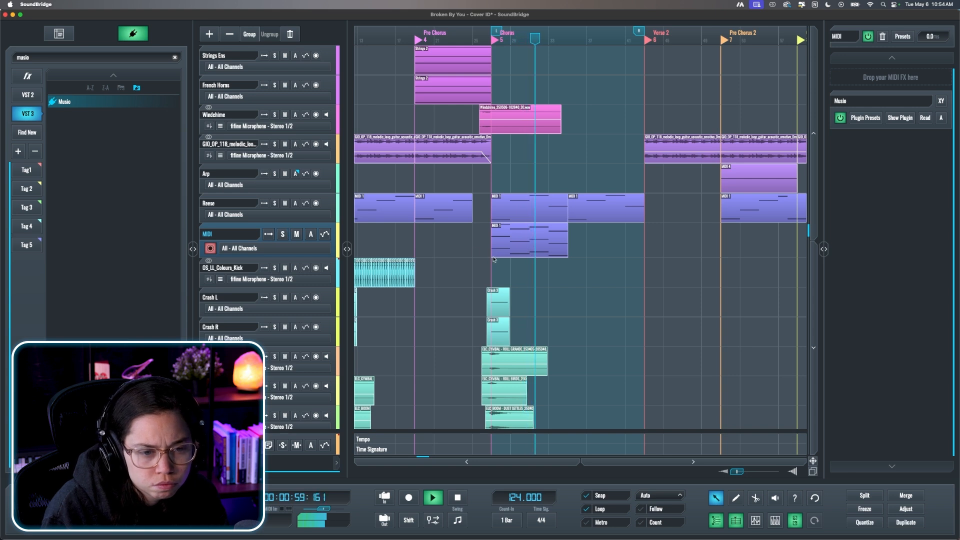
Step: Mute the Reese track and duplicate the new Musio clip below it to fill the rest of the Chorus
{"action": "scroll", "coordinate": [494, 259], "scroll_direction": "up", "scroll_amount": 4}
{"action": "scroll", "coordinate": [494, 259], "scroll_direction": "down", "scroll_amount": 2}
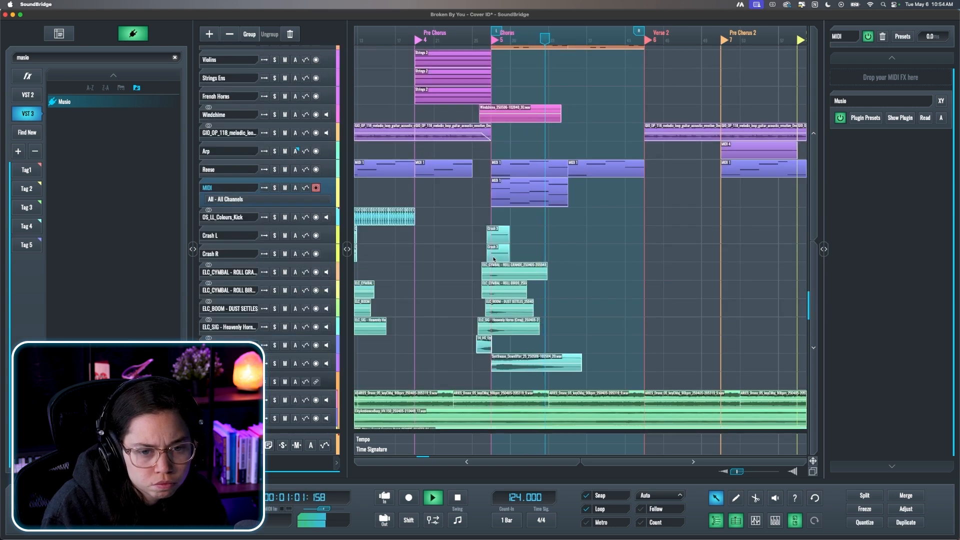
{"action": "scroll", "coordinate": [495, 259], "scroll_direction": "up", "scroll_amount": 1}
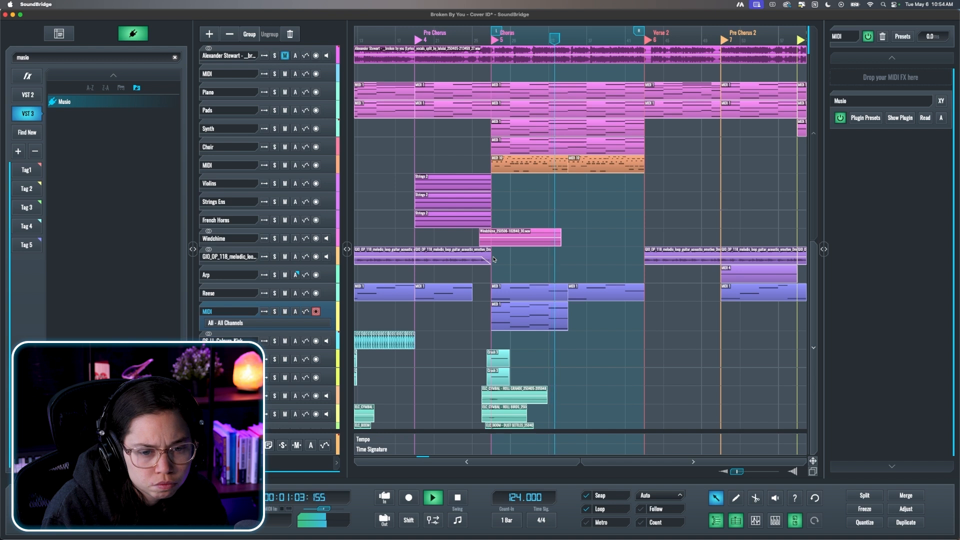
{"action": "scroll", "coordinate": [494, 259], "scroll_direction": "down", "scroll_amount": 1}
{"action": "left_click", "coordinate": [284, 293]}
{"action": "left_click", "coordinate": [525, 318]}
{"action": "key", "text": "super+d"}
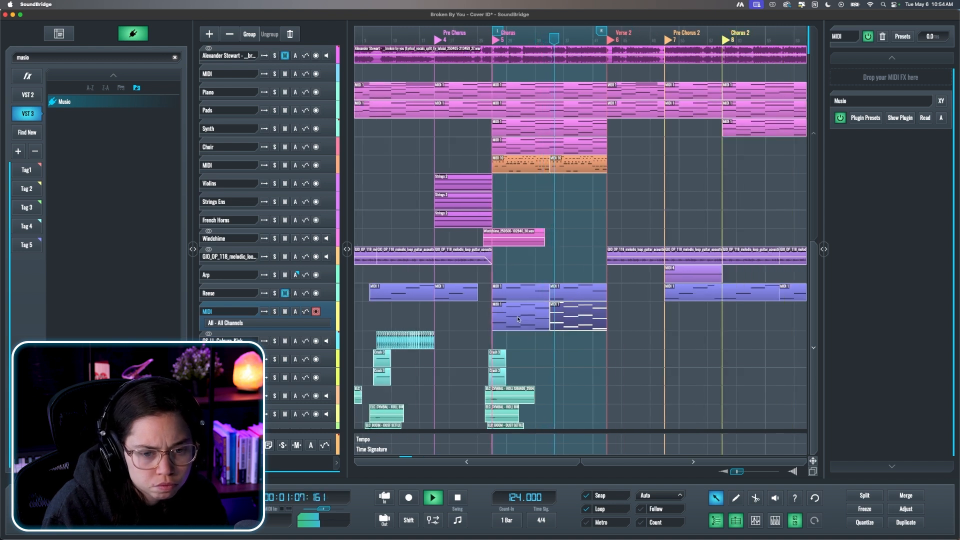
{"action": "left_click", "coordinate": [629, 326]}
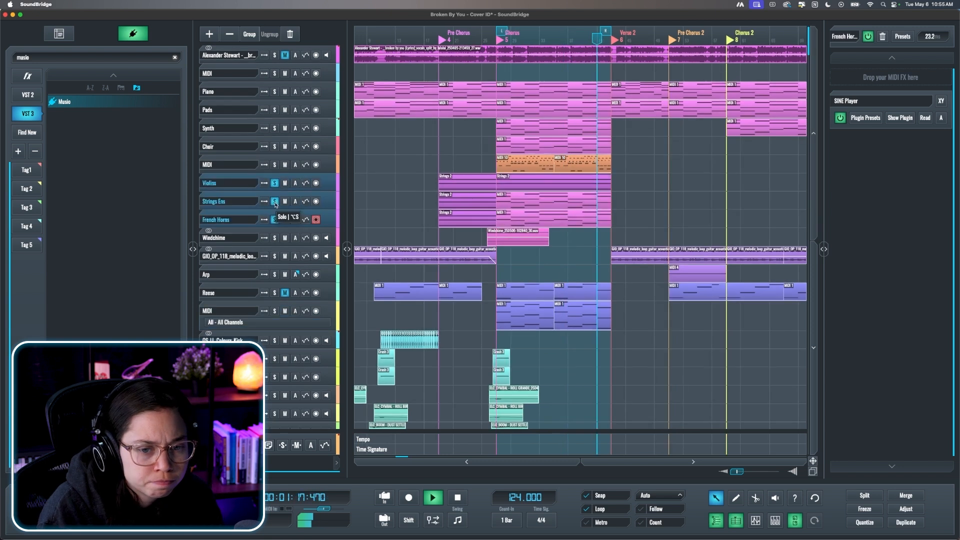
Step: Stop playback and delete the Pre Chorus clips on the Strings Ens and French Horns tracks
{"action": "key", "text": "space"}
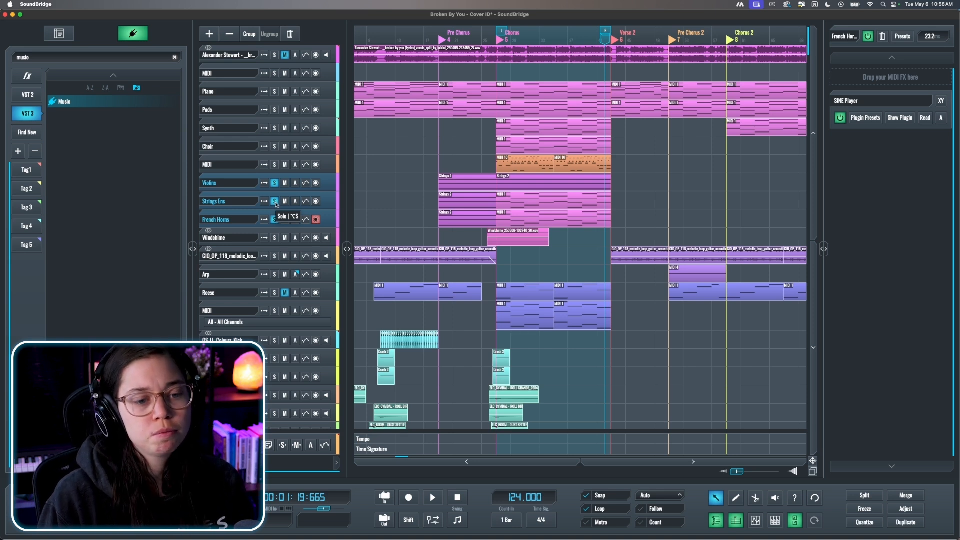
{"action": "left_click", "coordinate": [375, 204]}
{"action": "left_click_drag", "start_coordinate": [455, 229], "coordinate": [455, 230]}
{"action": "key", "text": "Delete"}
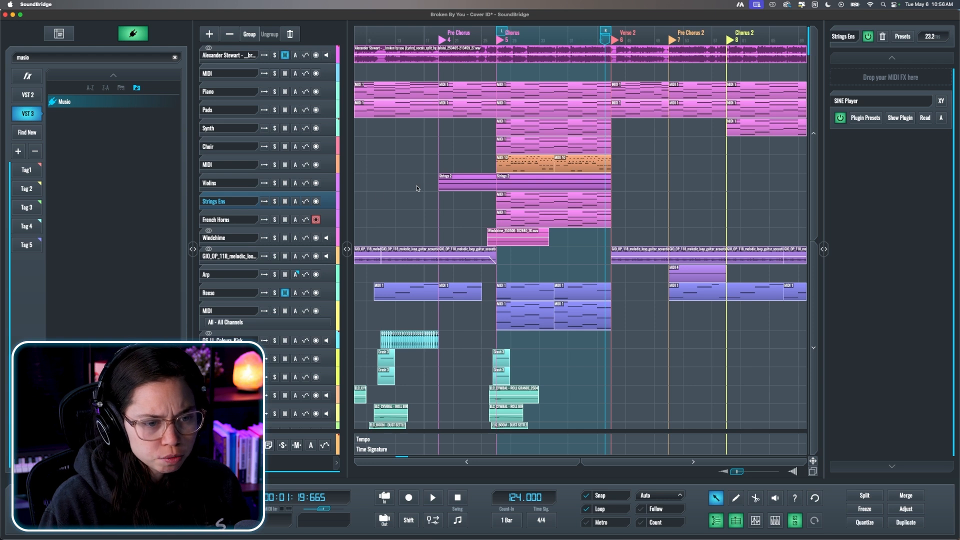
Step: Play from the Pre Chorus and raise Strings Ens and French Horns together to -8.0 dB and -10.5 dB
{"action": "left_click", "coordinate": [235, 222]}
{"action": "left_click", "coordinate": [238, 238], "text": "shift"}
{"action": "key", "text": "F3"}
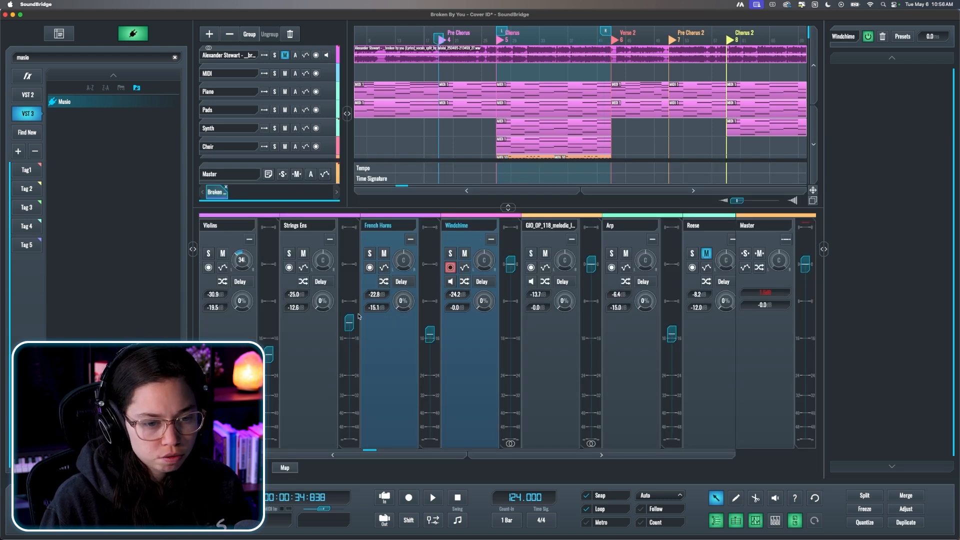
{"action": "key", "text": "space"}
{"action": "scroll", "coordinate": [429, 93], "scroll_direction": "down", "scroll_amount": 5}
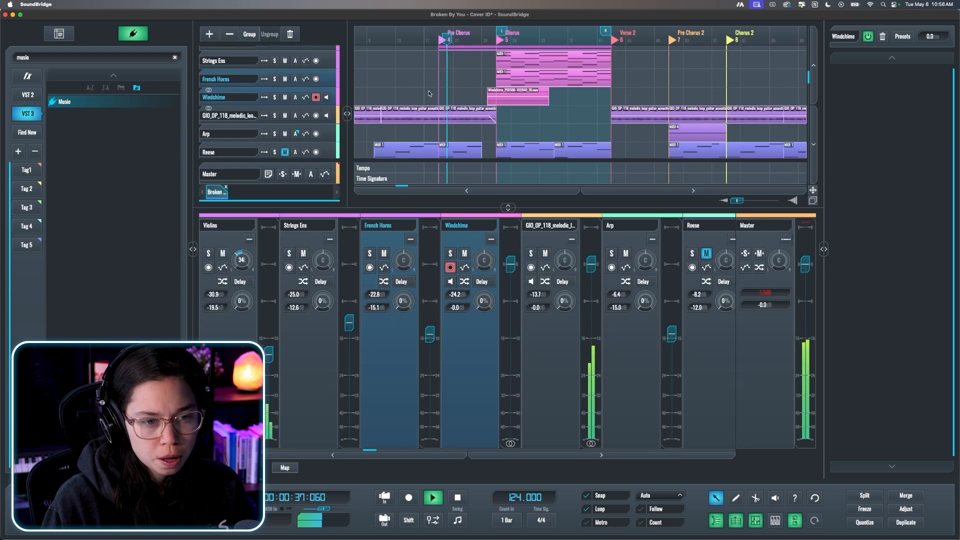
{"action": "left_click", "coordinate": [249, 64]}
{"action": "left_click", "coordinate": [235, 79], "text": "shift"}
{"action": "scroll", "coordinate": [335, 318], "scroll_direction": "left", "scroll_amount": 1}
{"action": "left_click_drag", "start_coordinate": [408, 325], "coordinate": [409, 301]}
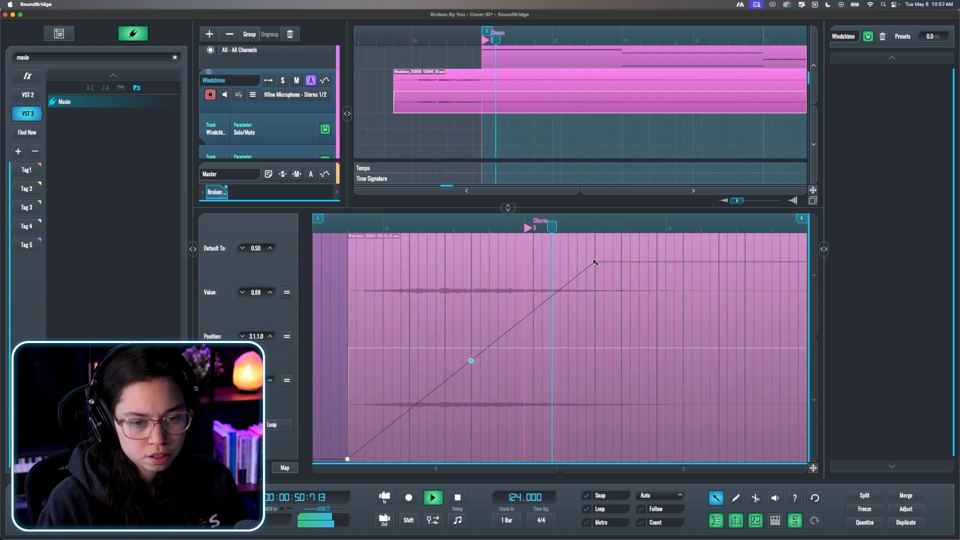
Step: Leave the Windchime automation, search the plugins for "wider" and add Wider after Raum on the Cine Piano track
{"action": "key", "text": "Escape"}
{"action": "left_click", "coordinate": [489, 180]}
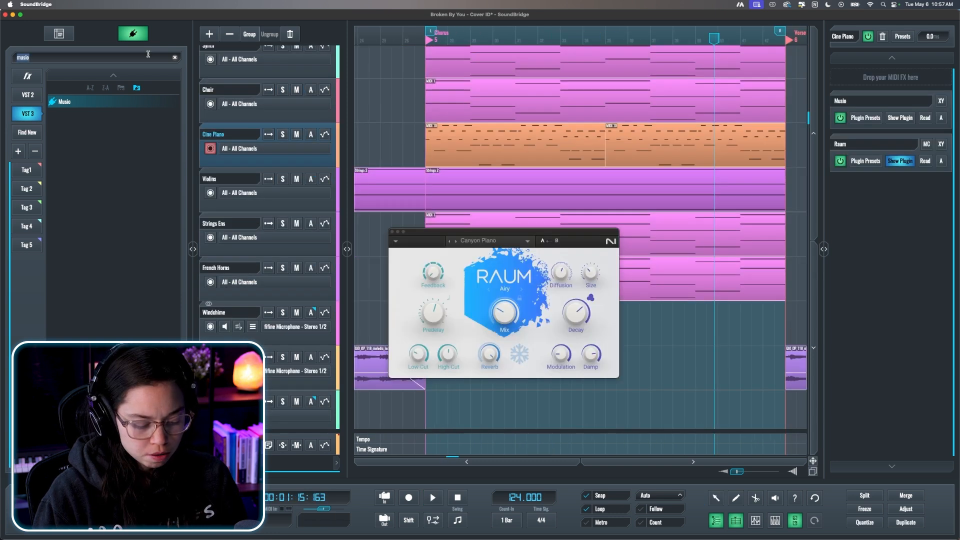
{"action": "type", "text": "wider"}
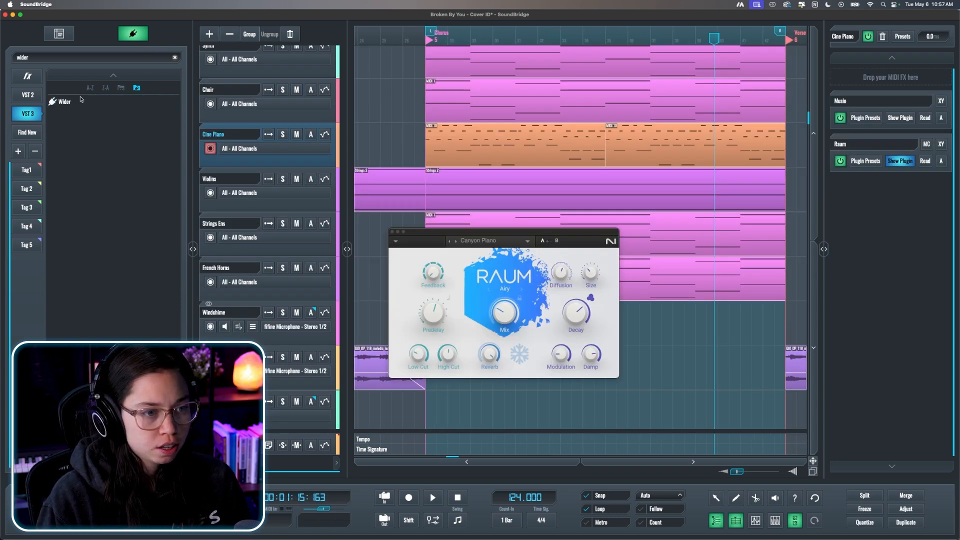
{"action": "left_click_drag", "start_coordinate": [81, 100], "coordinate": [850, 192]}
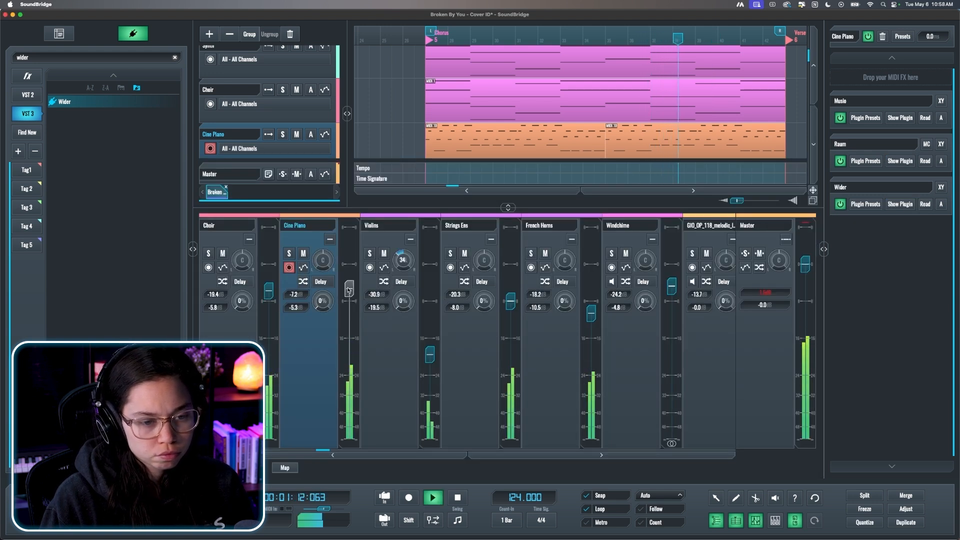
{"action": "key", "text": "x"}
Step: Recolor the Cine Piano clips in the Chorus pink to match the neighbouring instrument clips
{"action": "scroll", "coordinate": [574, 310], "scroll_direction": "down", "scroll_amount": 5}
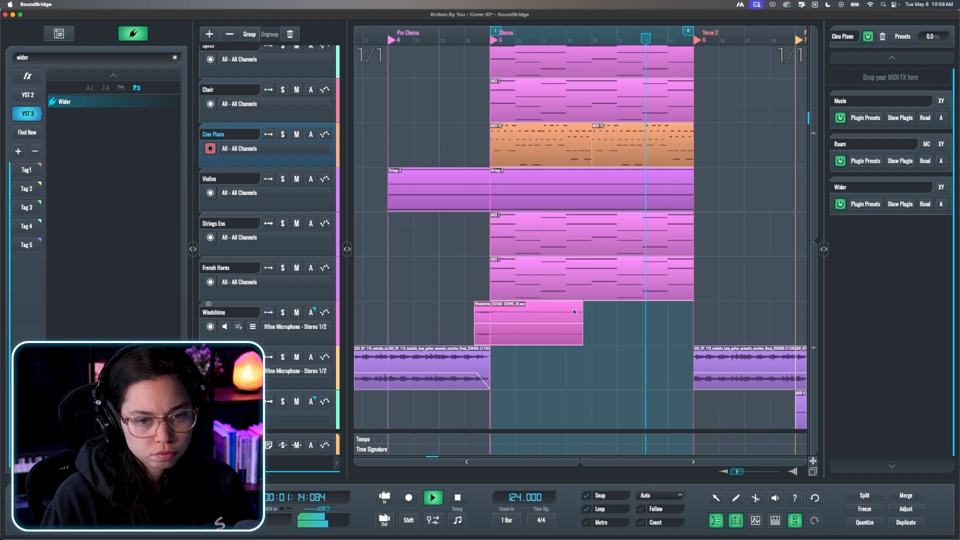
{"action": "scroll", "coordinate": [574, 311], "scroll_direction": "down", "scroll_amount": 6}
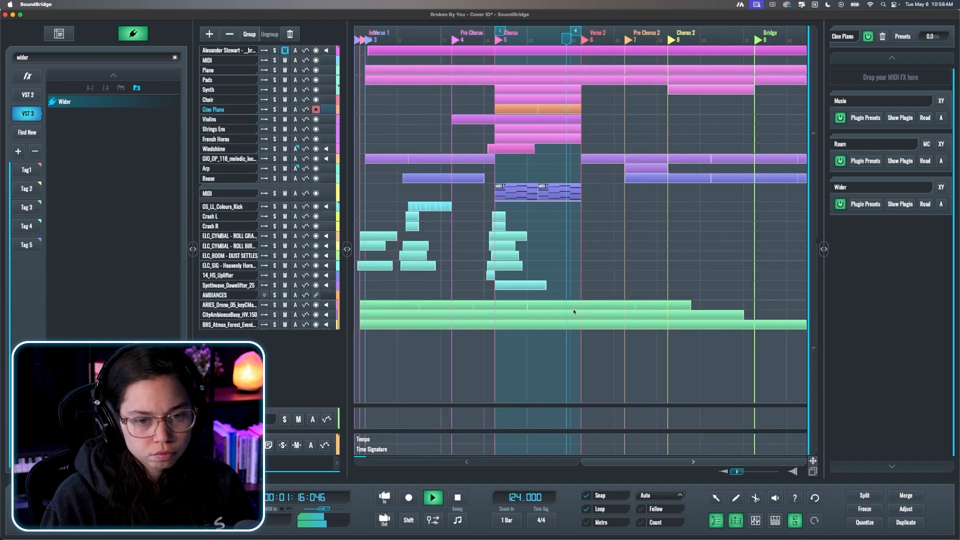
{"action": "left_click", "coordinate": [505, 240]}
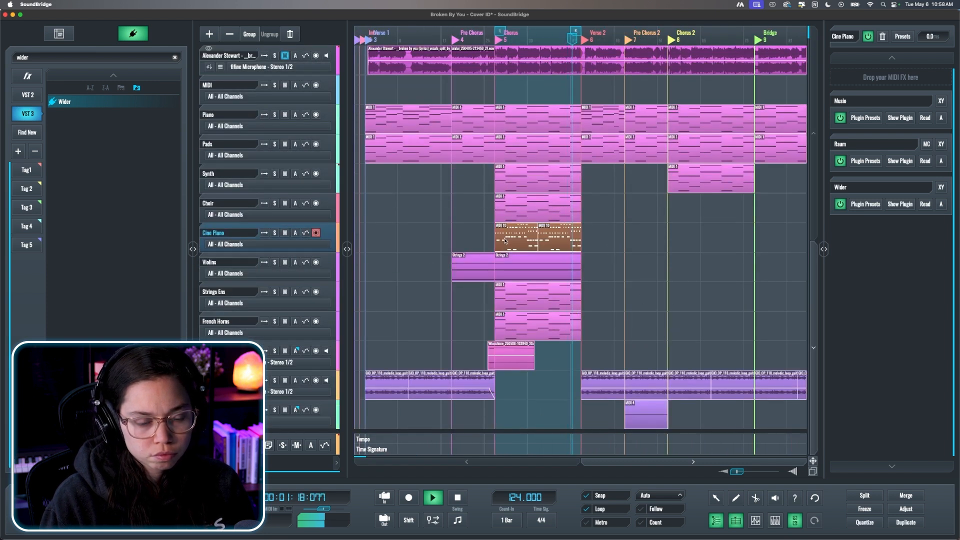
{"action": "double_click", "coordinate": [505, 240]}
{"action": "left_click", "coordinate": [377, 298]}
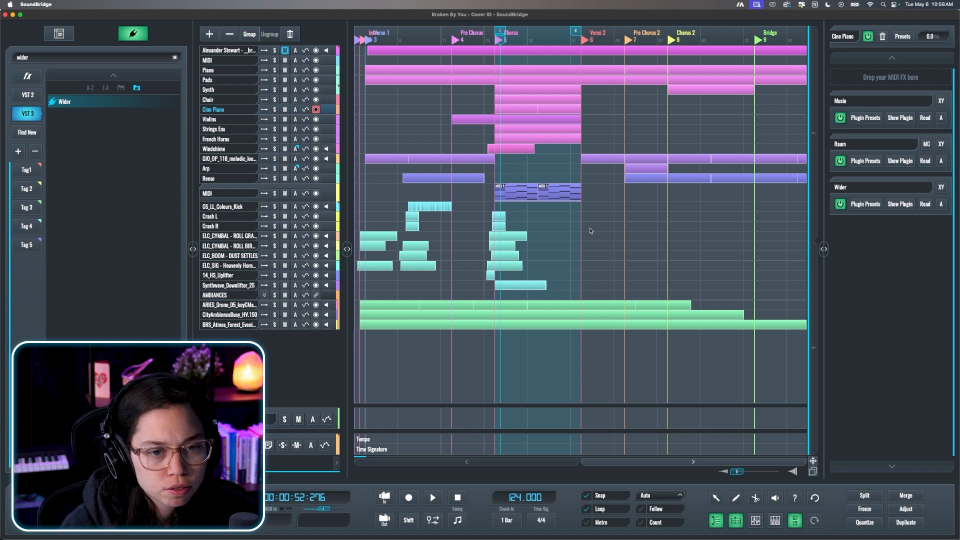
Step: Search the plugins for "sine" and add SINE Player as a new instrument track below Cine Piano
{"action": "scroll", "coordinate": [398, 207], "scroll_direction": "up", "scroll_amount": 3}
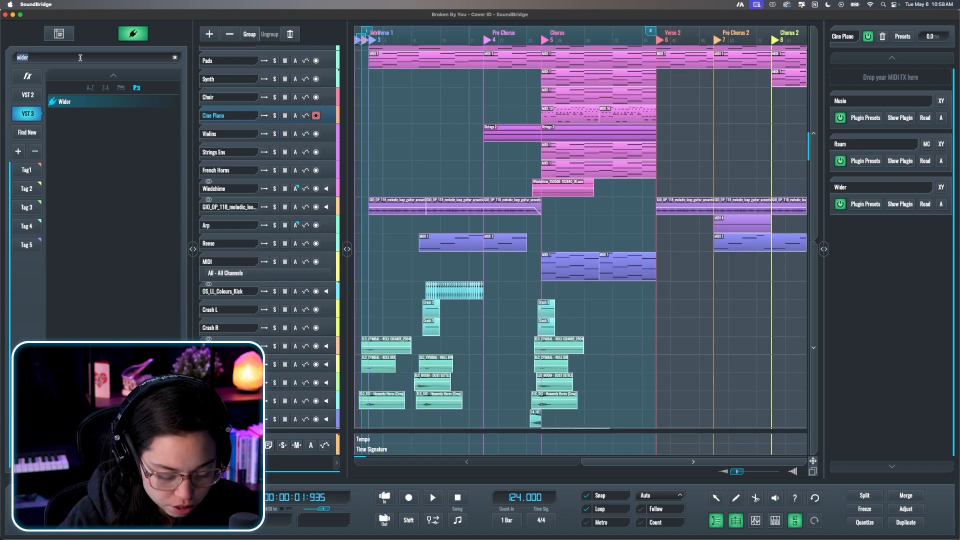
{"action": "type", "text": "sine"}
{"action": "left_click_drag", "start_coordinate": [85, 114], "coordinate": [235, 212]}
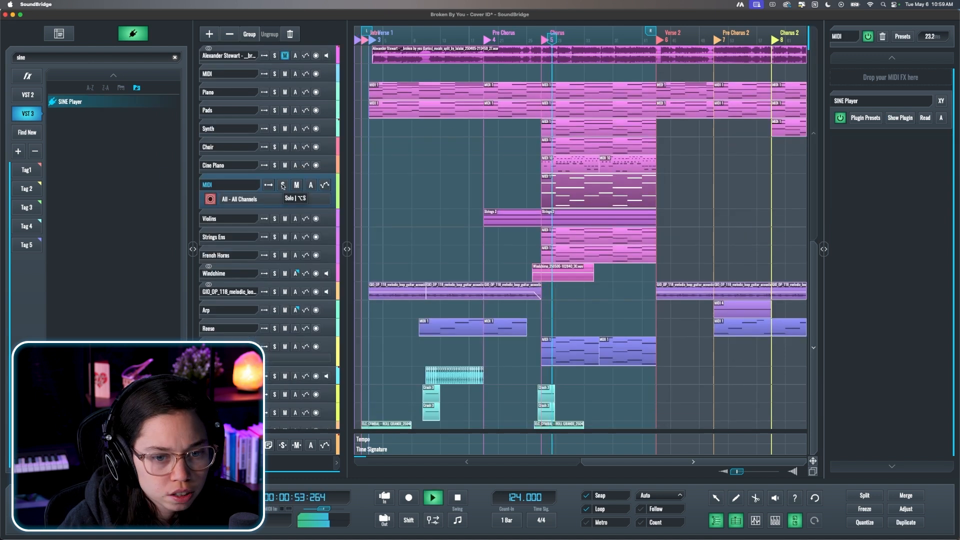
Step: Rename the new SINE Player track as Brass and lower its volume in the mixer
{"action": "double_click", "coordinate": [234, 185]}
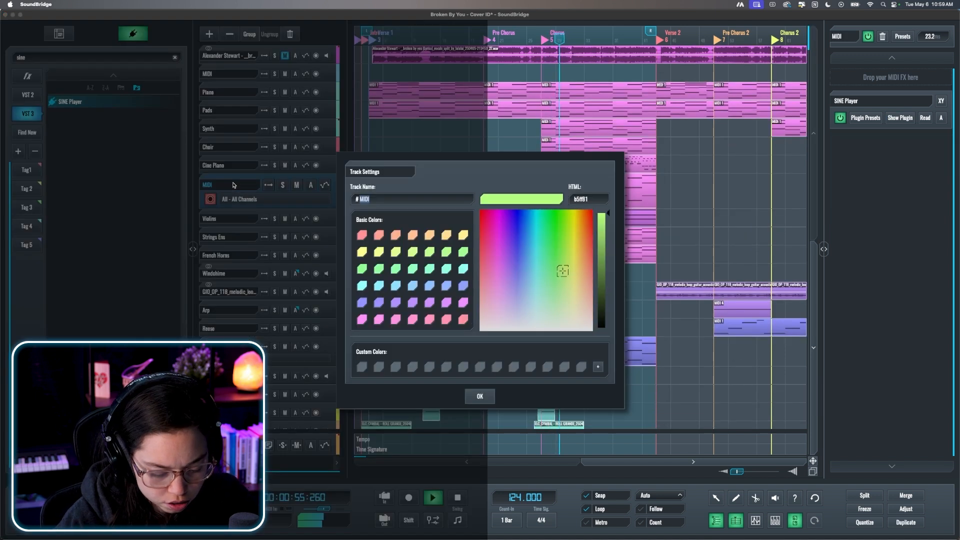
{"action": "key", "text": "Return"}
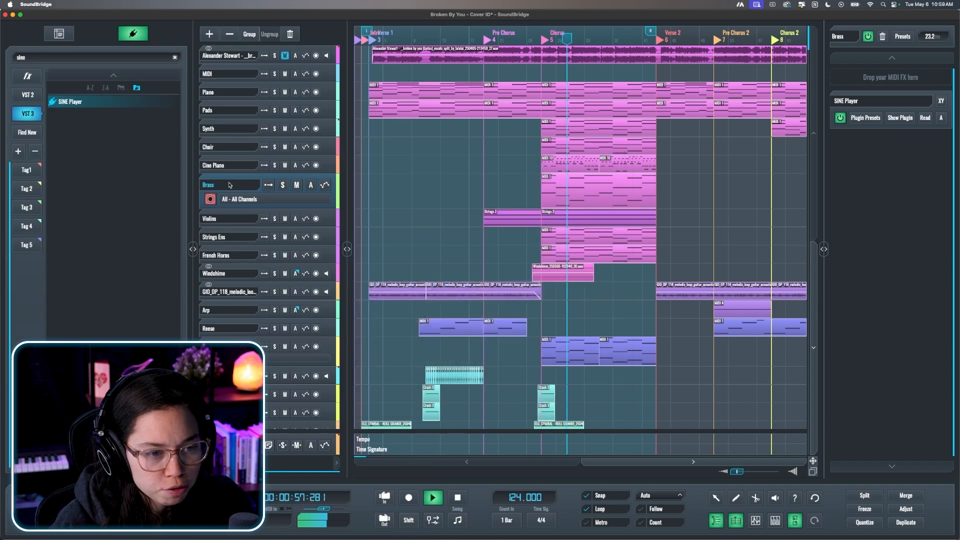
{"action": "key", "text": "x"}
{"action": "left_click_drag", "start_coordinate": [429, 271], "coordinate": [429, 292]}
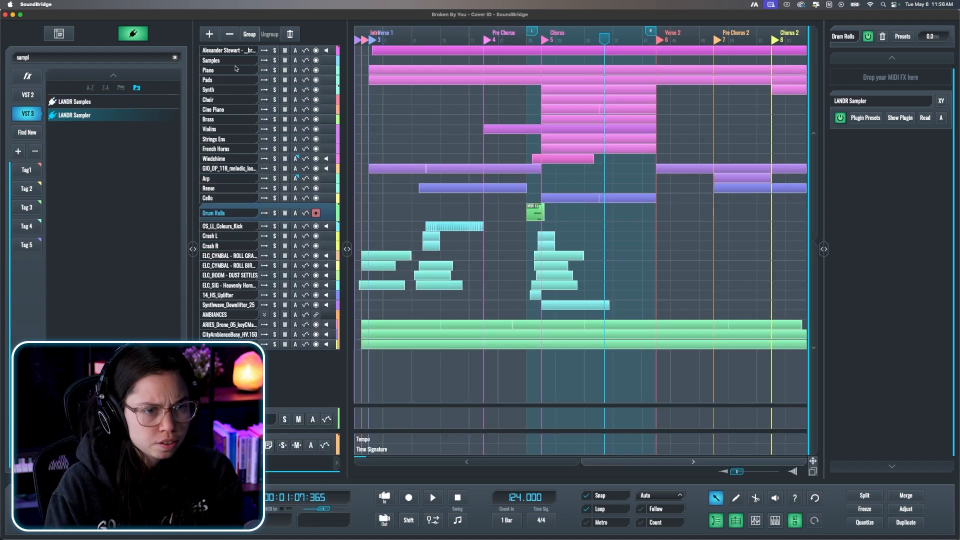
Step: Open LANDR Samples on the Samples track, search for drum loops and audition CWD1-Drumloop_100bpm_Abm
{"action": "left_click", "coordinate": [237, 62]}
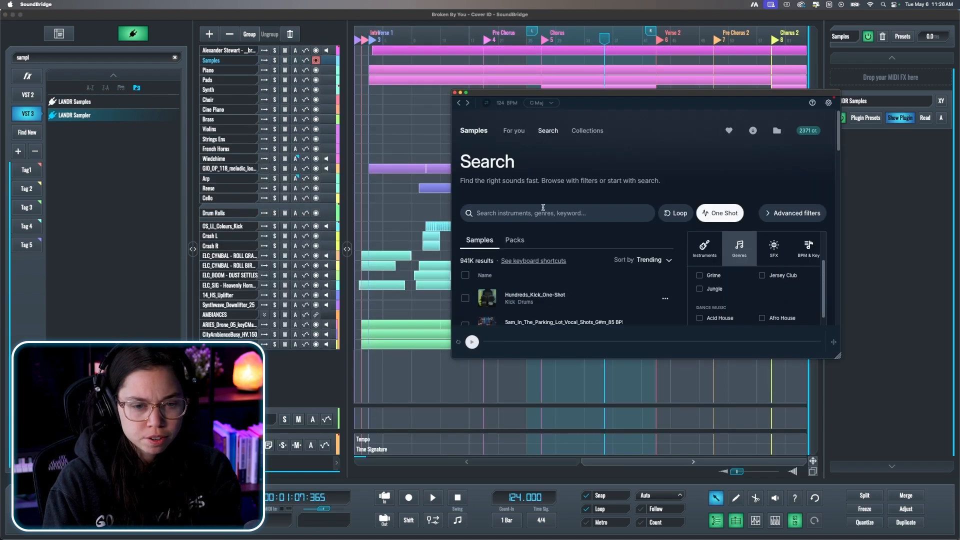
{"action": "left_click", "coordinate": [550, 213]}
{"action": "type", "text": "ac"}
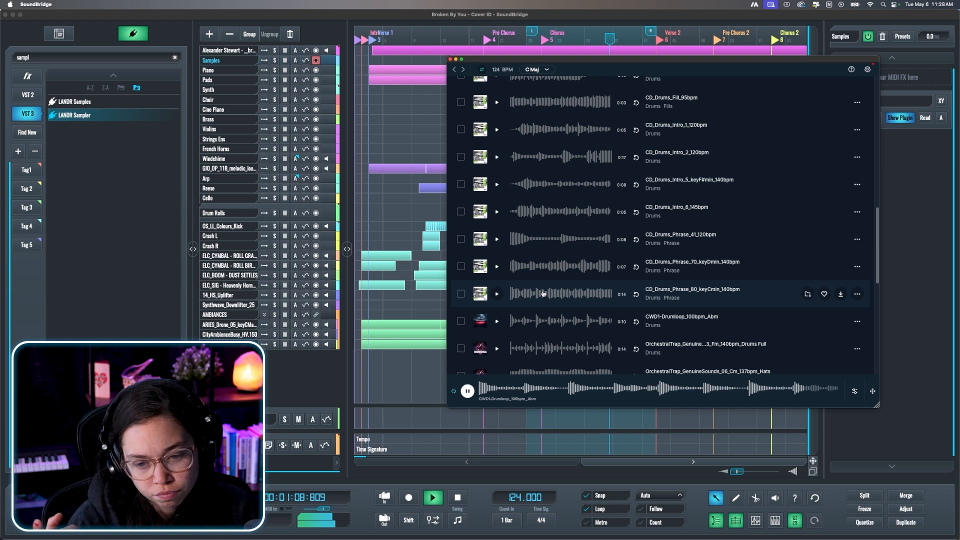
{"action": "scroll", "coordinate": [543, 293], "scroll_direction": "down", "scroll_amount": 5}
{"action": "scroll", "coordinate": [558, 256], "scroll_direction": "up", "scroll_amount": 3}
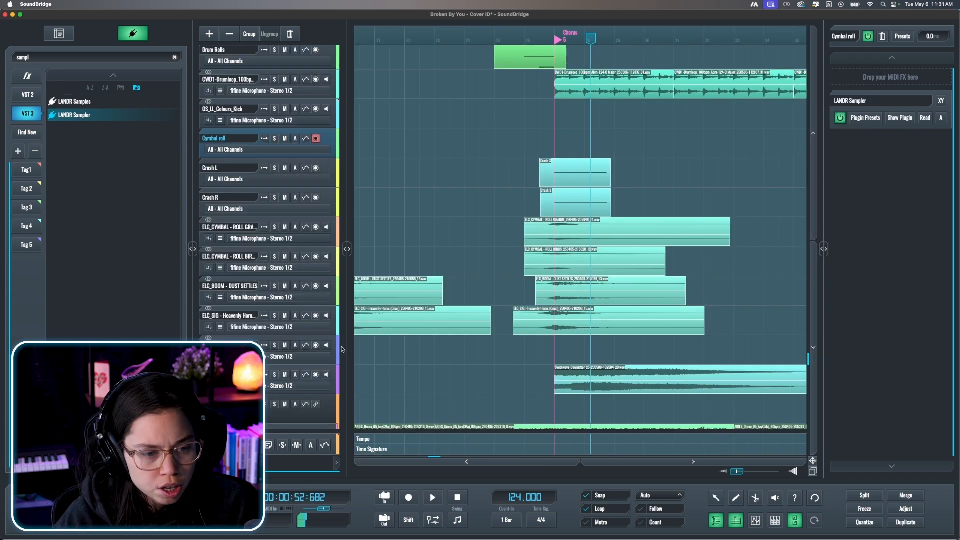
Step: Select the 14_HS_Uplifter track and save the project
{"action": "left_click", "coordinate": [328, 322]}
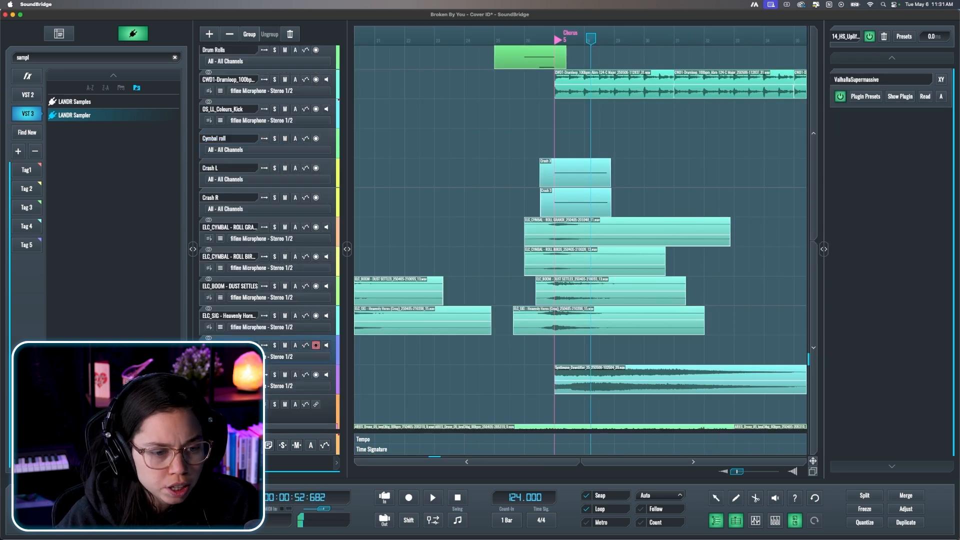
{"action": "scroll", "coordinate": [459, 303], "scroll_direction": "down", "scroll_amount": 5}
{"action": "key", "text": "super+s"}
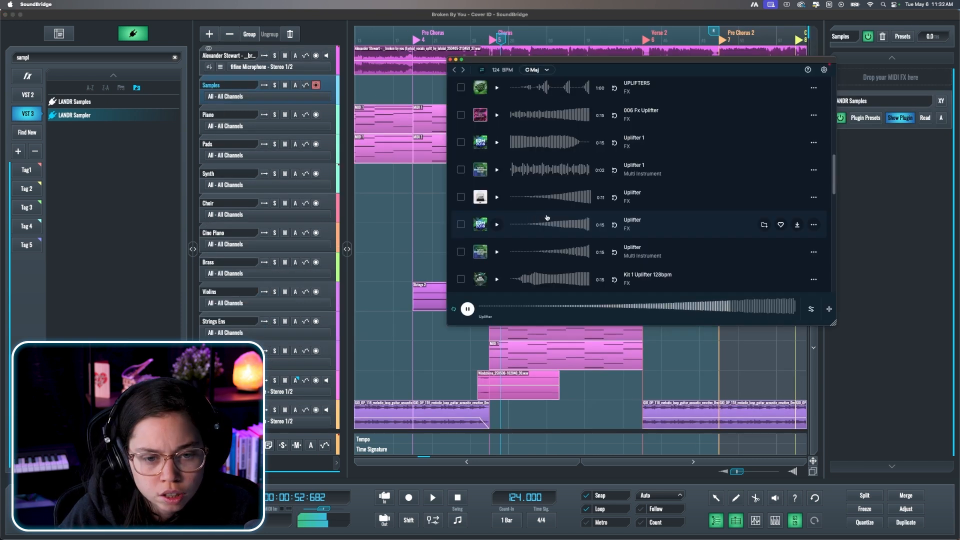
Step: Download the Uplifter FX sample in LANDR Samples and listen to the Uplifter-124 clip leading into the Chorus
{"action": "left_click", "coordinate": [795, 197]}
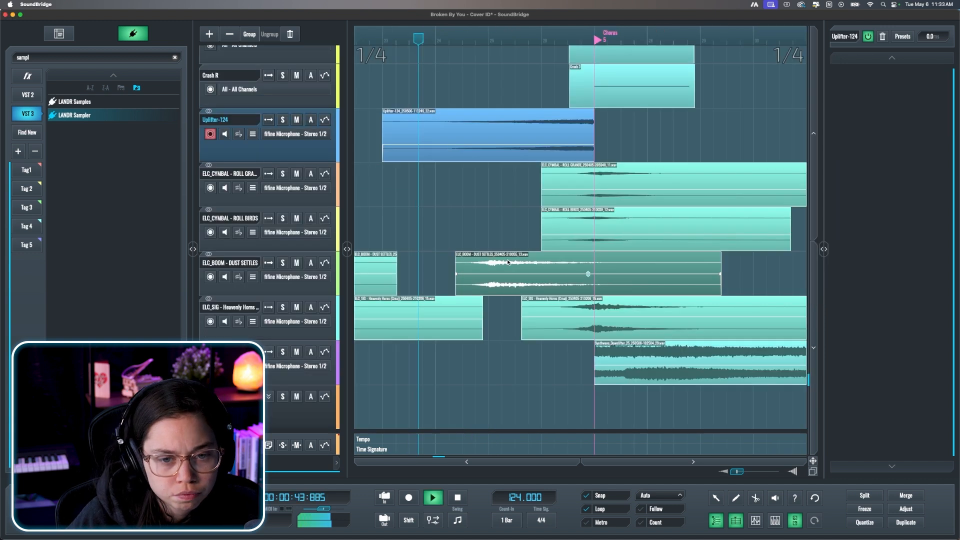
{"action": "scroll", "coordinate": [509, 262], "scroll_direction": "up", "scroll_amount": 3}
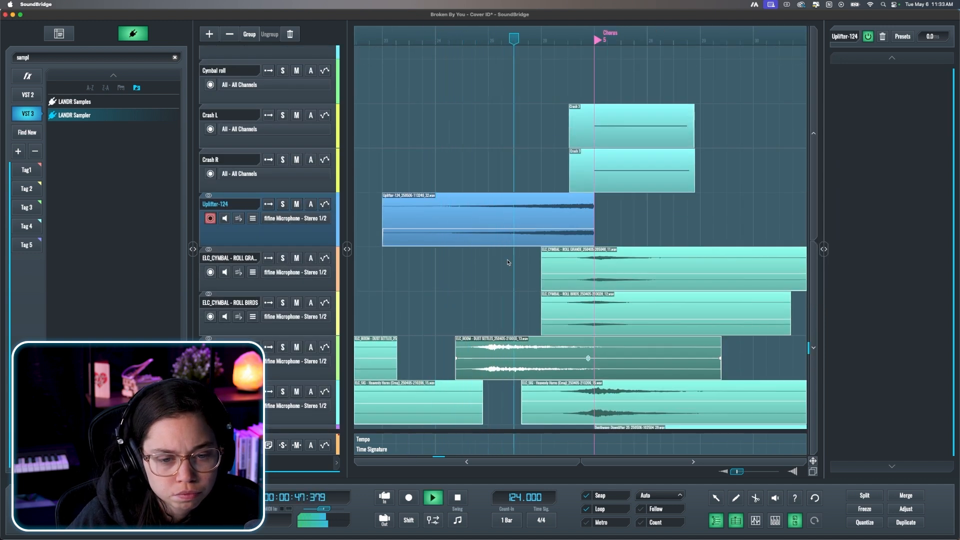
{"action": "scroll", "coordinate": [508, 262], "scroll_direction": "up", "scroll_amount": 3}
{"action": "scroll", "coordinate": [508, 262], "scroll_direction": "up", "scroll_amount": 5}
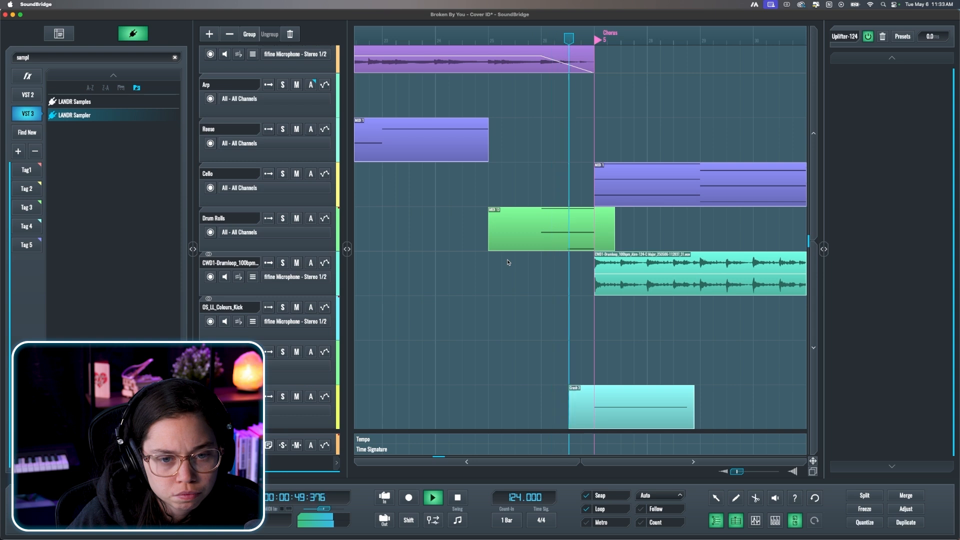
Step: Place BRS_SFX_Accent_Shimmer_Bell_Like_4.wav on a new track leading into the Pre Chorus and shift the nearby Heavenly Horns clip slightly earlier
{"action": "scroll", "coordinate": [508, 262], "scroll_direction": "up", "scroll_amount": 1}
{"action": "scroll", "coordinate": [508, 259], "scroll_direction": "up", "scroll_amount": 1}
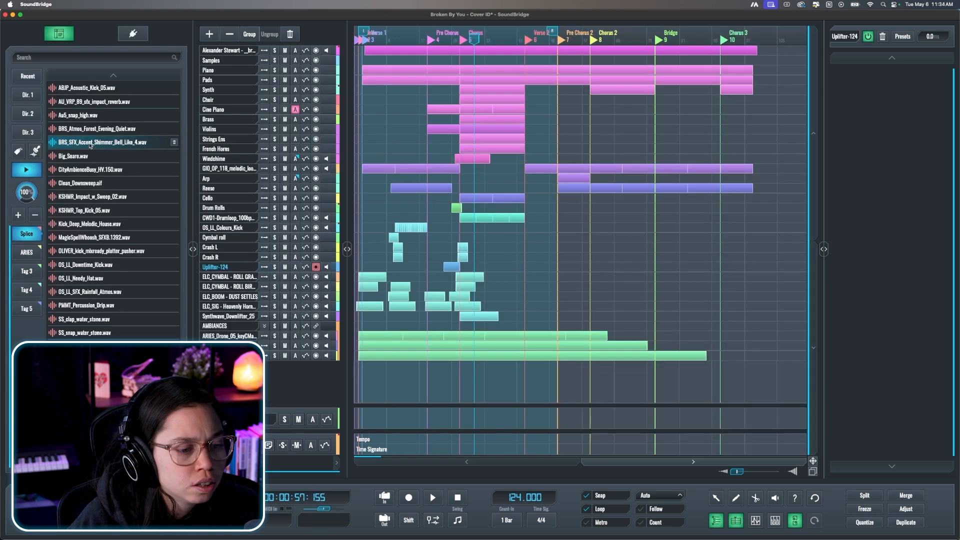
{"action": "left_click_drag", "start_coordinate": [91, 146], "coordinate": [429, 328]}
{"action": "left_click_drag", "start_coordinate": [445, 380], "coordinate": [446, 381]}
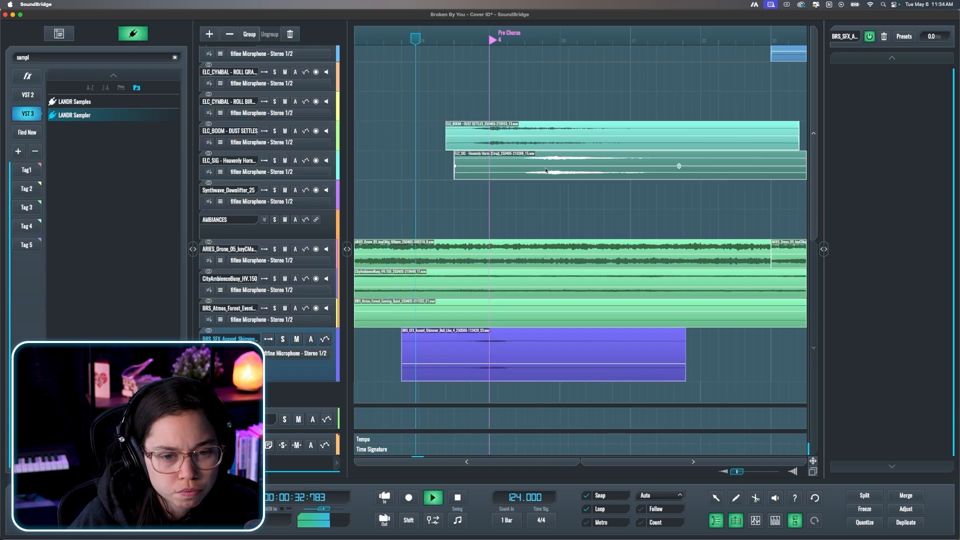
{"action": "left_click_drag", "start_coordinate": [496, 170], "coordinate": [487, 171]}
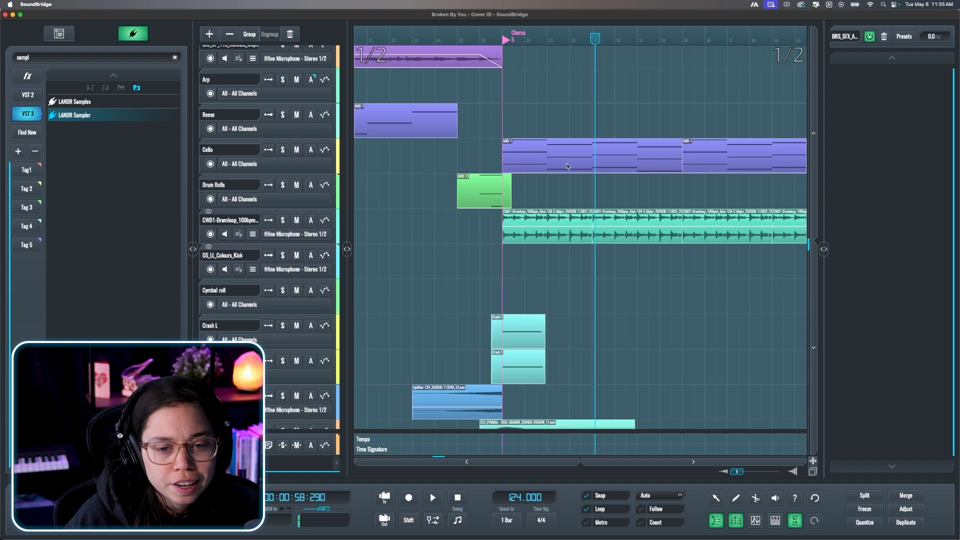
Step: Browse the orchestral drum loops in LANDR Samples and duplicate the placed orchestral drum loop clip to fill the Chorus
{"action": "scroll", "coordinate": [568, 168], "scroll_direction": "down", "scroll_amount": 2}
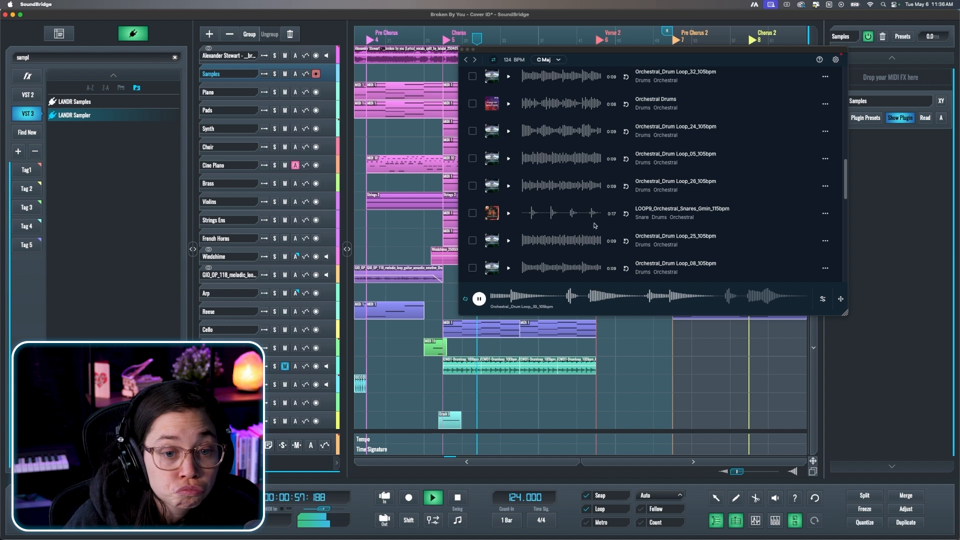
{"action": "scroll", "coordinate": [577, 218], "scroll_direction": "up", "scroll_amount": 1}
{"action": "scroll", "coordinate": [565, 235], "scroll_direction": "down", "scroll_amount": 2}
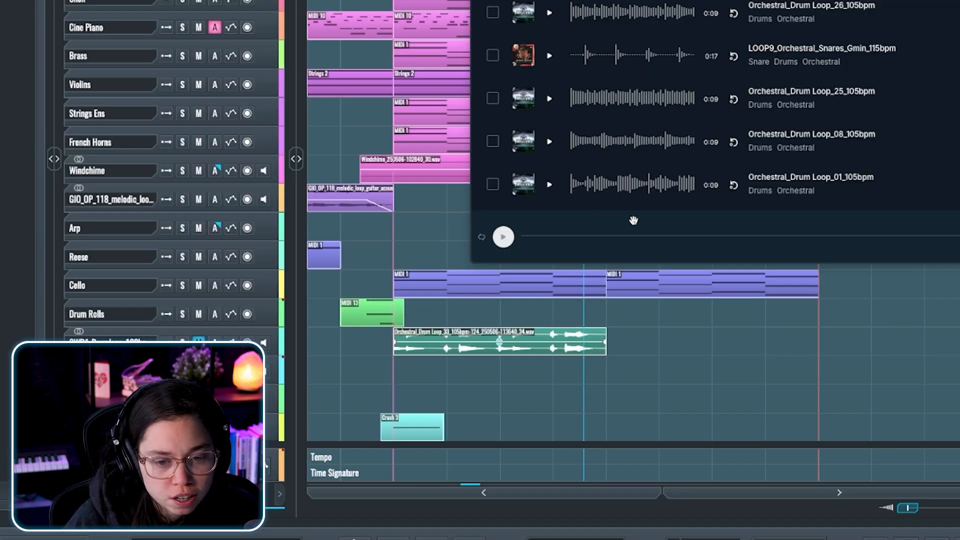
{"action": "left_click", "coordinate": [464, 347]}
{"action": "key", "text": "d"}
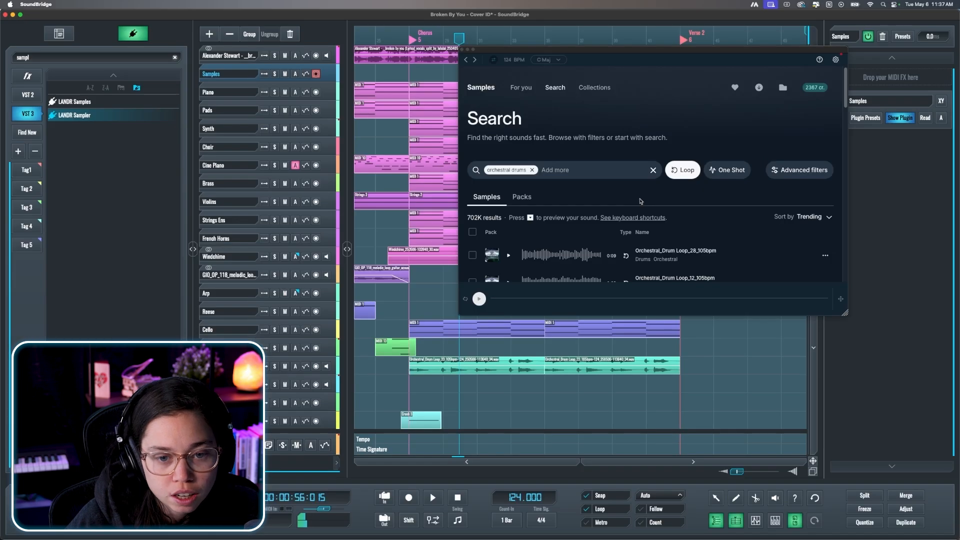
Step: Search LANDR Samples for Tom one-shots instead of orchestral drums and audition several, including Kit1_Tom3_Shot and Kit1_Tom_Shot
{"action": "left_click", "coordinate": [653, 170]}
{"action": "left_click", "coordinate": [535, 171]}
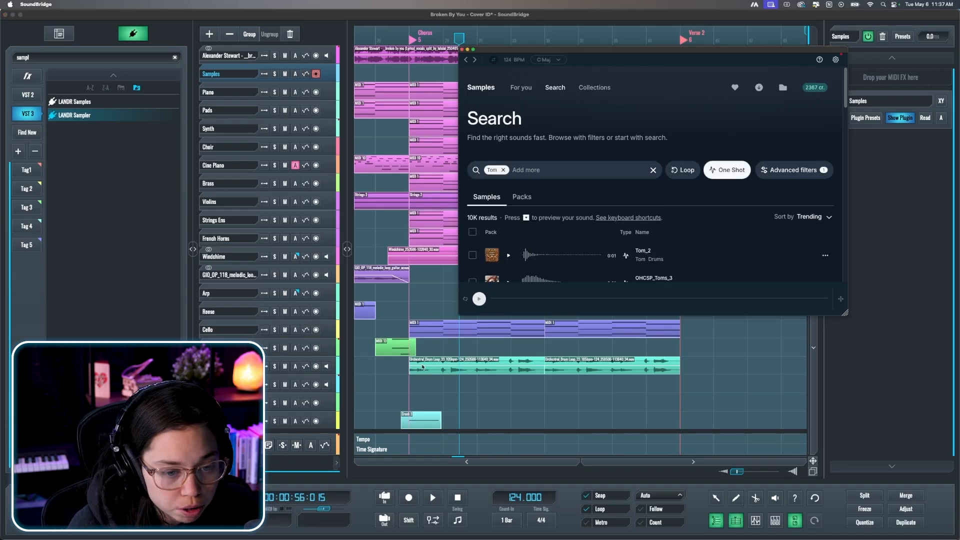
{"action": "left_click", "coordinate": [578, 385]}
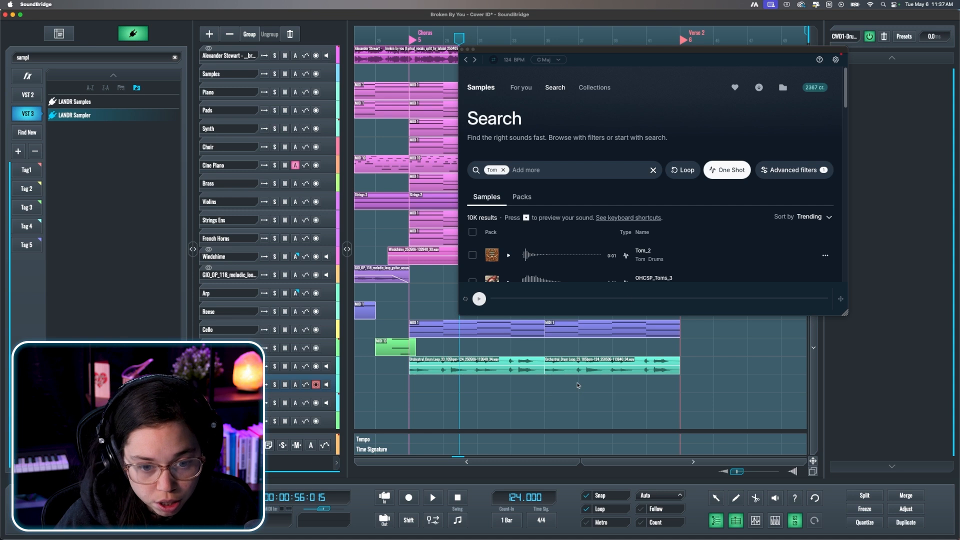
{"action": "left_click", "coordinate": [510, 255]}
{"action": "scroll", "coordinate": [509, 254], "scroll_direction": "down", "scroll_amount": 10}
{"action": "left_click", "coordinate": [508, 252]}
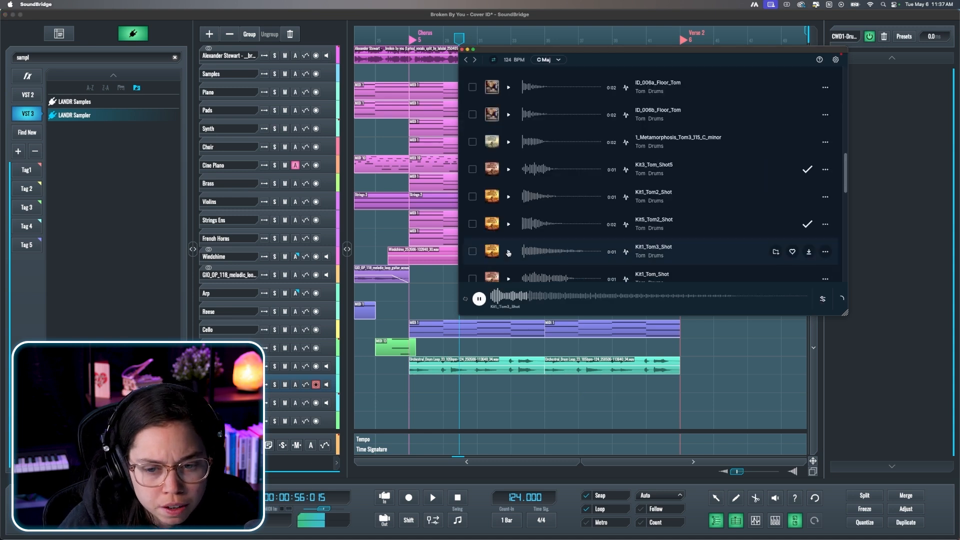
{"action": "left_click", "coordinate": [510, 276]}
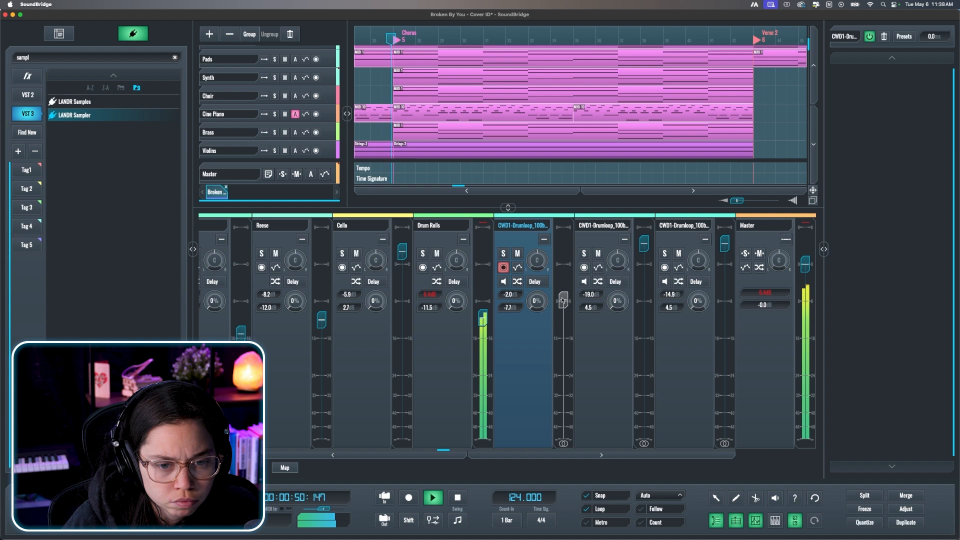
Step: Raise the orchestral drum loop track's volume slightly and shift the copied tom clips to start with the Chorus's second half
{"action": "left_click_drag", "start_coordinate": [563, 300], "coordinate": [562, 294]}
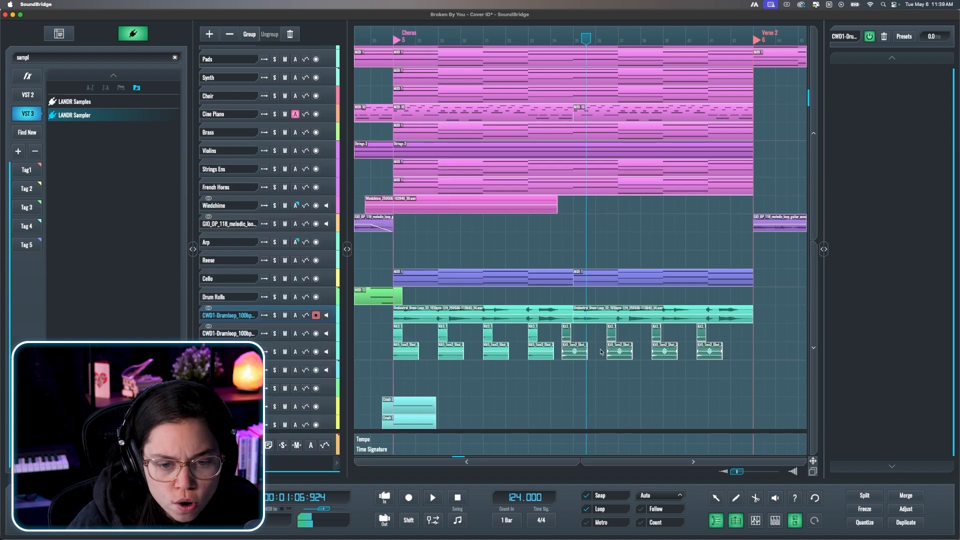
{"action": "left_click_drag", "start_coordinate": [601, 351], "coordinate": [613, 351]}
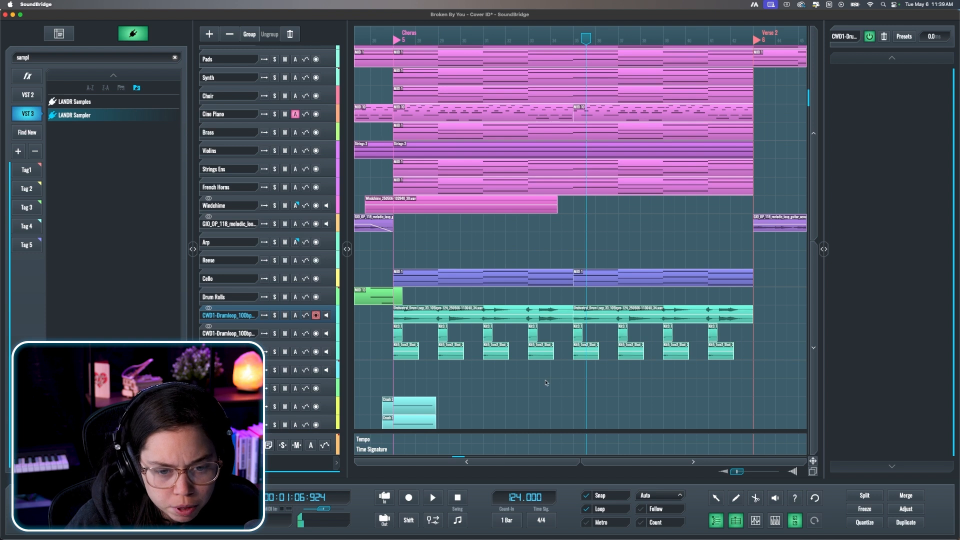
{"action": "left_click", "coordinate": [230, 352]}
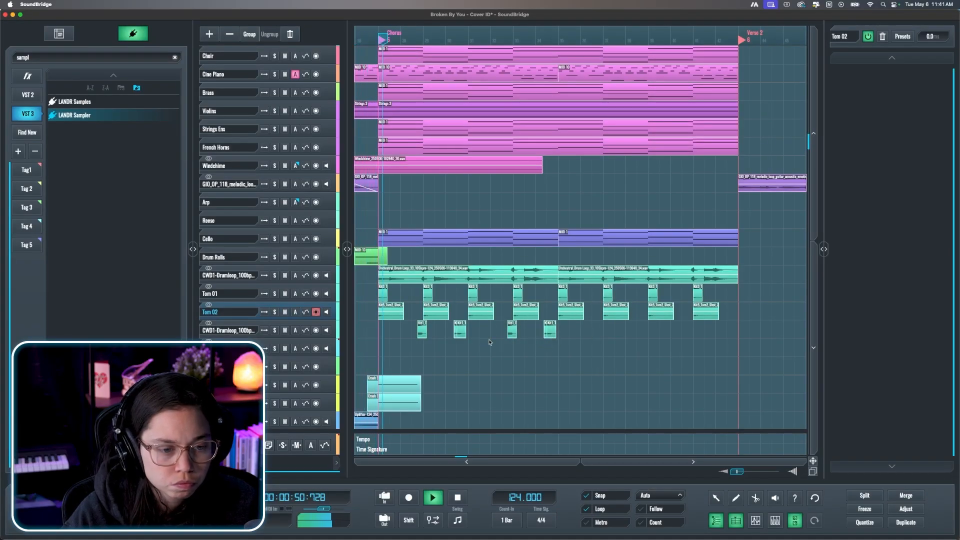
Step: Listen through the Chorus to check how the layered tom hits sit with the orchestral drum loop
{"action": "scroll", "coordinate": [390, 355], "scroll_direction": "up", "scroll_amount": 3}
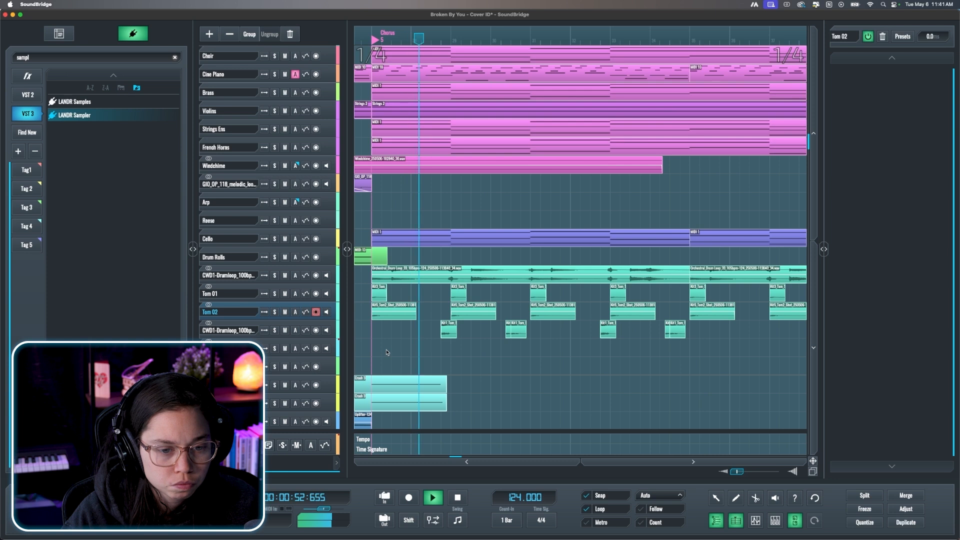
{"action": "scroll", "coordinate": [391, 355], "scroll_direction": "left", "scroll_amount": 1}
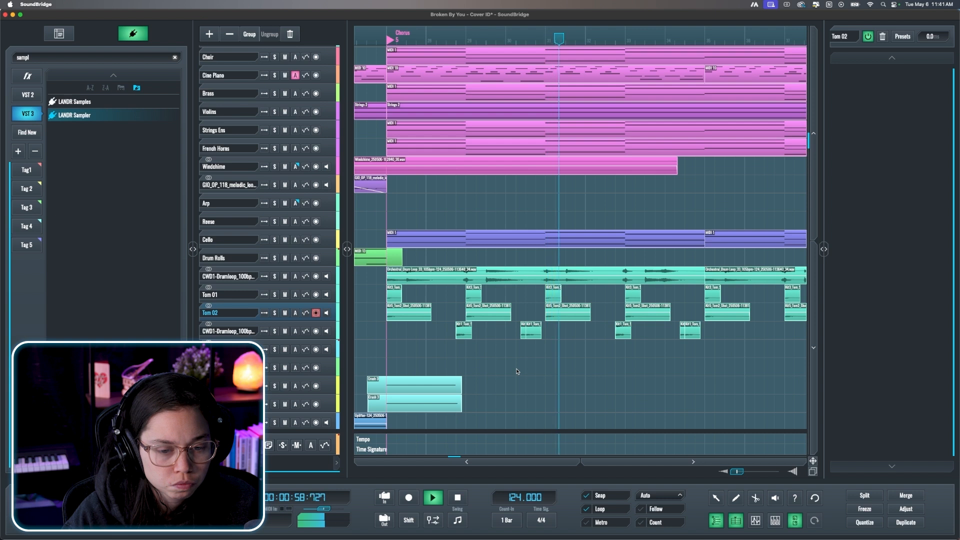
{"action": "scroll", "coordinate": [516, 371], "scroll_direction": "down", "scroll_amount": 2}
{"action": "left_click_drag", "start_coordinate": [545, 370], "coordinate": [474, 371]}
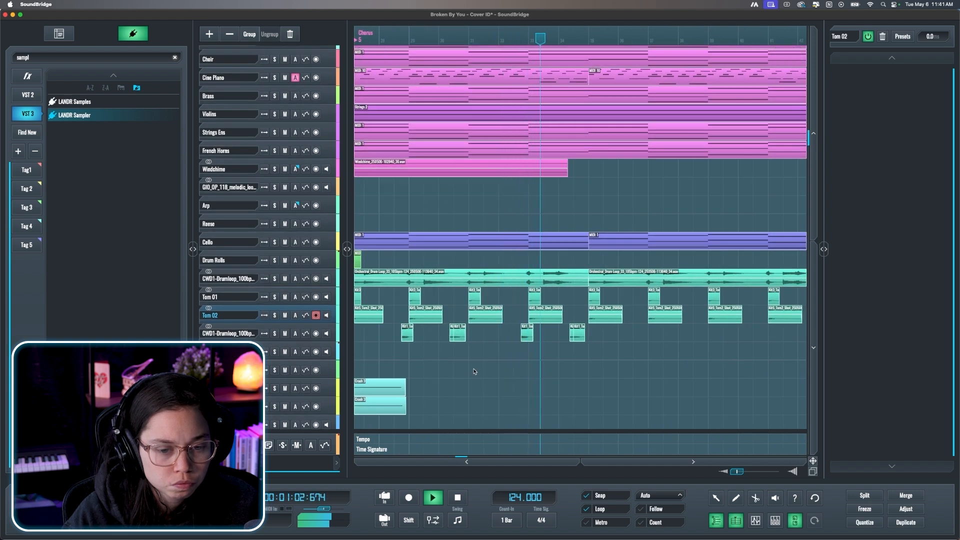
{"action": "scroll", "coordinate": [475, 372], "scroll_direction": "down", "scroll_amount": 1}
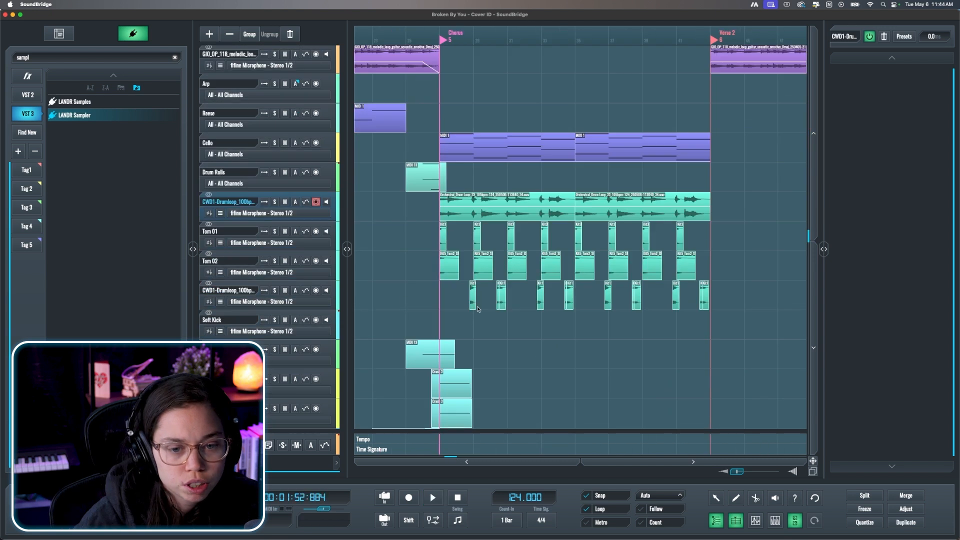
Step: Repeat the Crash L and Crash R clips at regular intervals through the Chorus
{"action": "scroll", "coordinate": [478, 309], "scroll_direction": "down", "scroll_amount": 4}
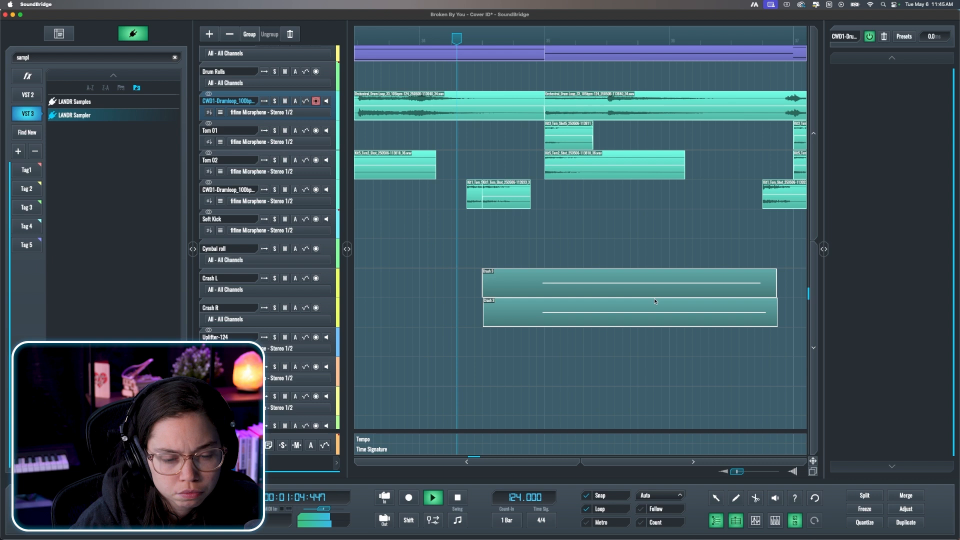
{"action": "scroll", "coordinate": [652, 298], "scroll_direction": "down", "scroll_amount": 3}
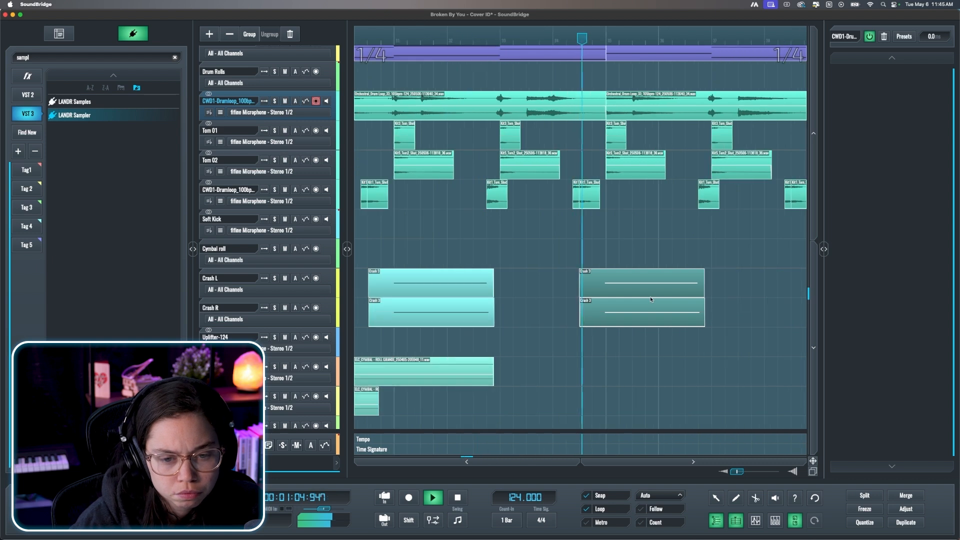
{"action": "scroll", "coordinate": [651, 300], "scroll_direction": "down", "scroll_amount": 3}
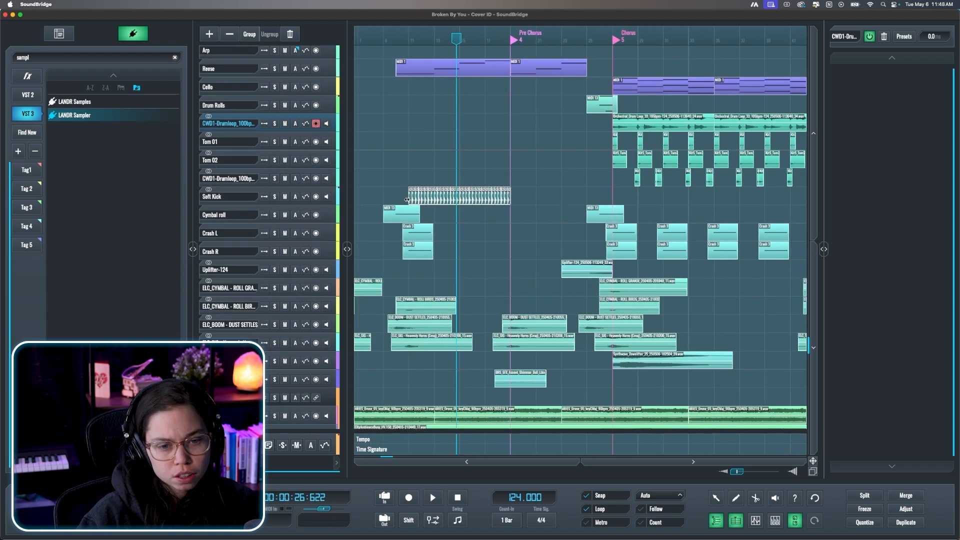
Step: Move the Soft Kick clips from before the Pre Chorus to the start of Verse 2
{"action": "scroll", "coordinate": [412, 199], "scroll_direction": "up", "scroll_amount": 2}
{"action": "left_click_drag", "start_coordinate": [411, 201], "coordinate": [693, 210]}
{"action": "scroll", "coordinate": [510, 210], "scroll_direction": "left", "scroll_amount": 5}
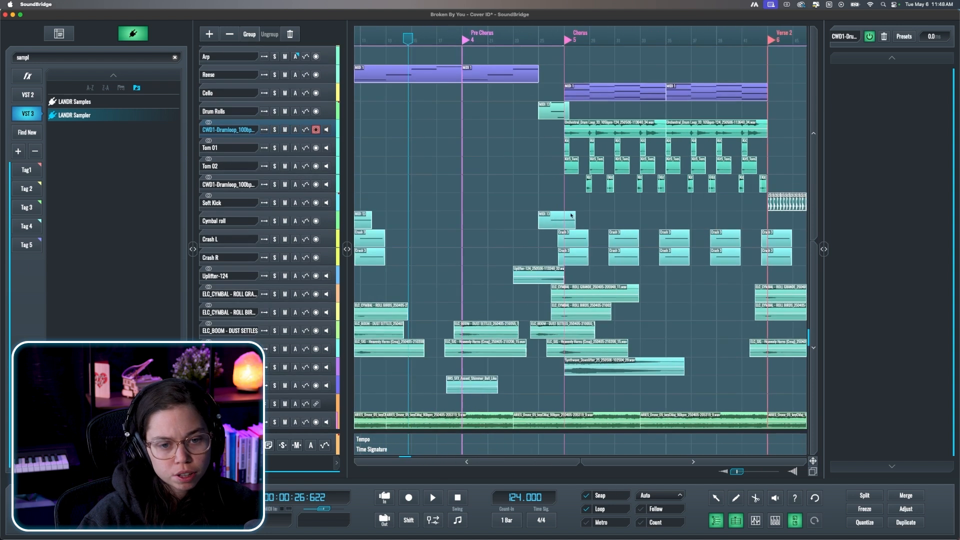
Step: Add a MIDI track with LANDR Sampler below the Soft Kick track and open its sample loading
{"action": "left_click", "coordinate": [229, 202]}
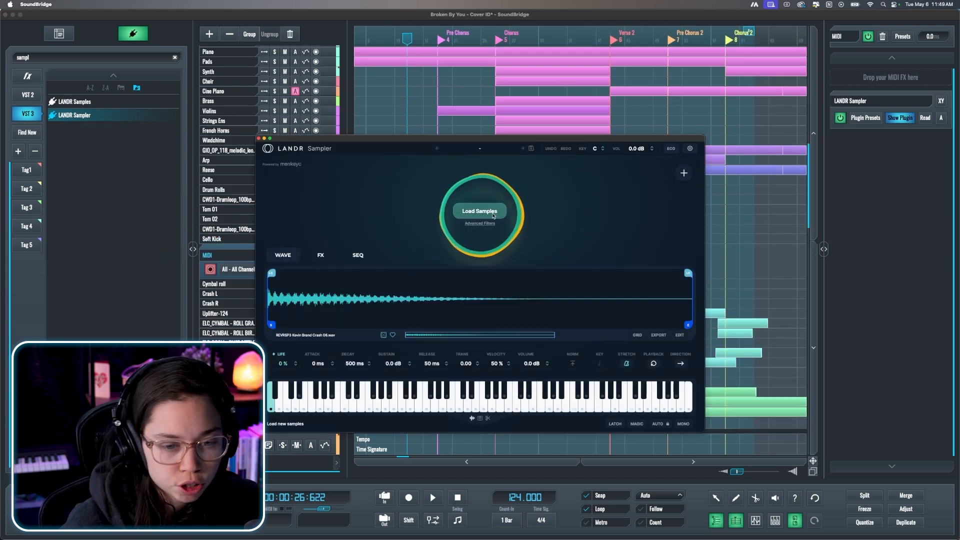
{"action": "left_click", "coordinate": [482, 212]}
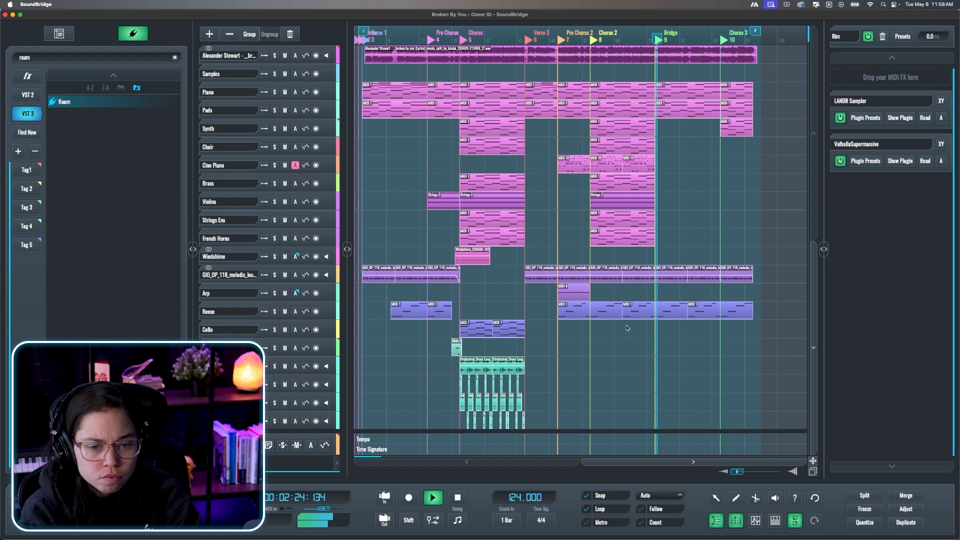
Step: Trim the Reese clips so most of Chorus 2 is empty and copy the Chorus Cello clips into Chorus 2
{"action": "left_click_drag", "start_coordinate": [624, 315], "coordinate": [636, 321]}
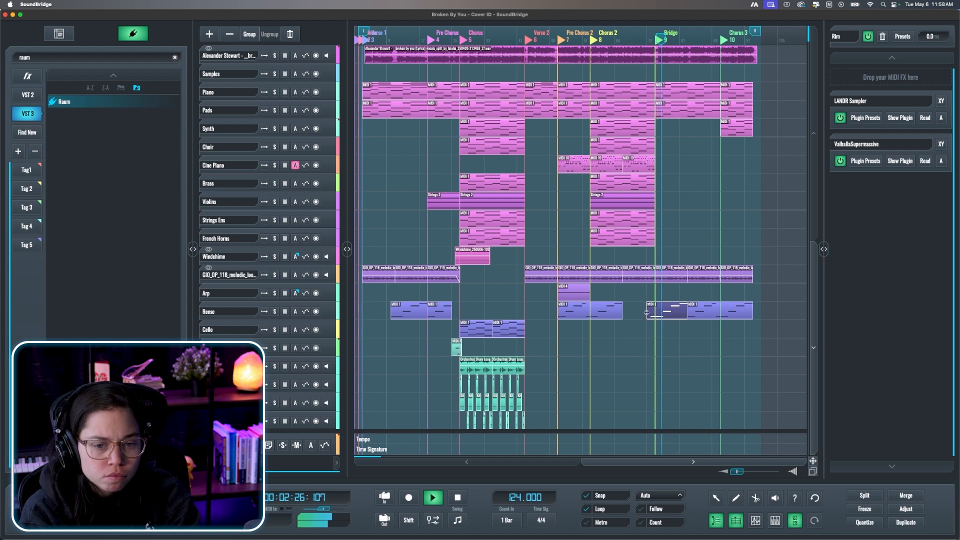
{"action": "left_click", "coordinate": [616, 317]}
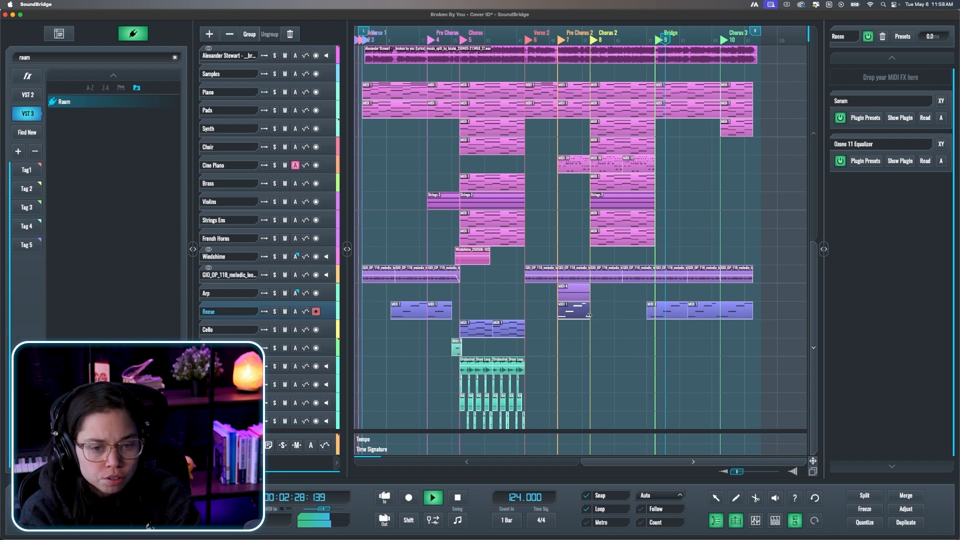
{"action": "left_click_drag", "start_coordinate": [473, 330], "coordinate": [600, 330]}
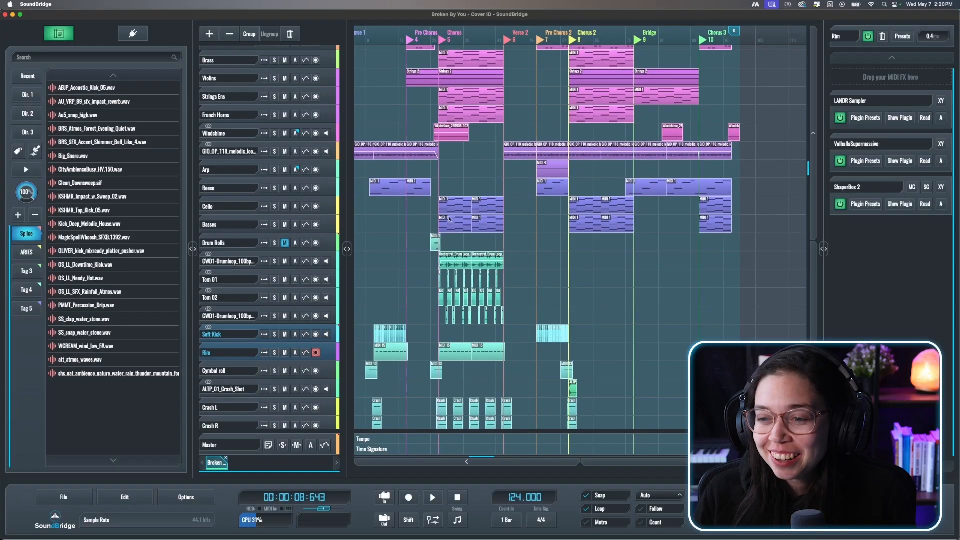
Step: Select the Cello and Basses tracks together and take them out of solo
{"action": "scroll", "coordinate": [449, 219], "scroll_direction": "up", "scroll_amount": 3}
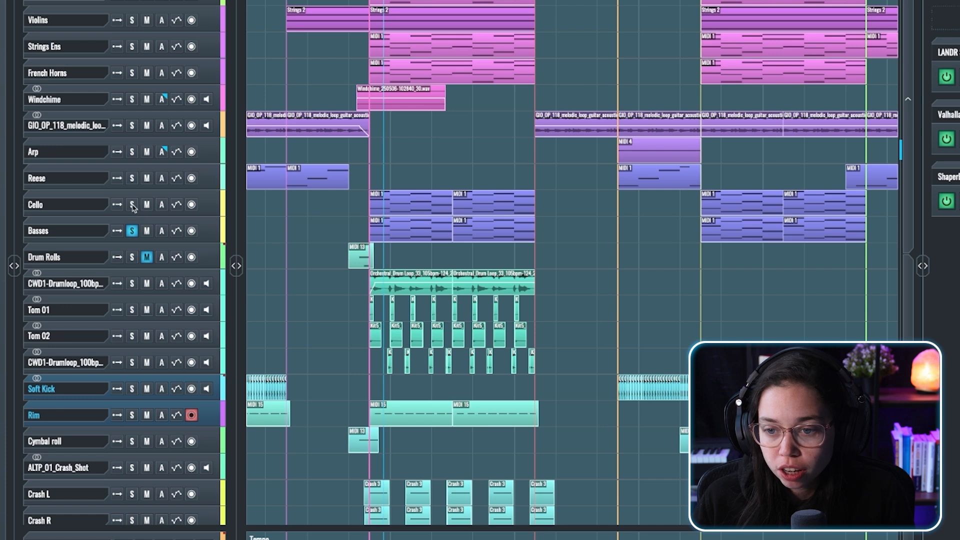
{"action": "left_click", "coordinate": [75, 207]}
{"action": "left_click", "coordinate": [89, 228], "text": "shift"}
{"action": "left_click", "coordinate": [132, 205]}
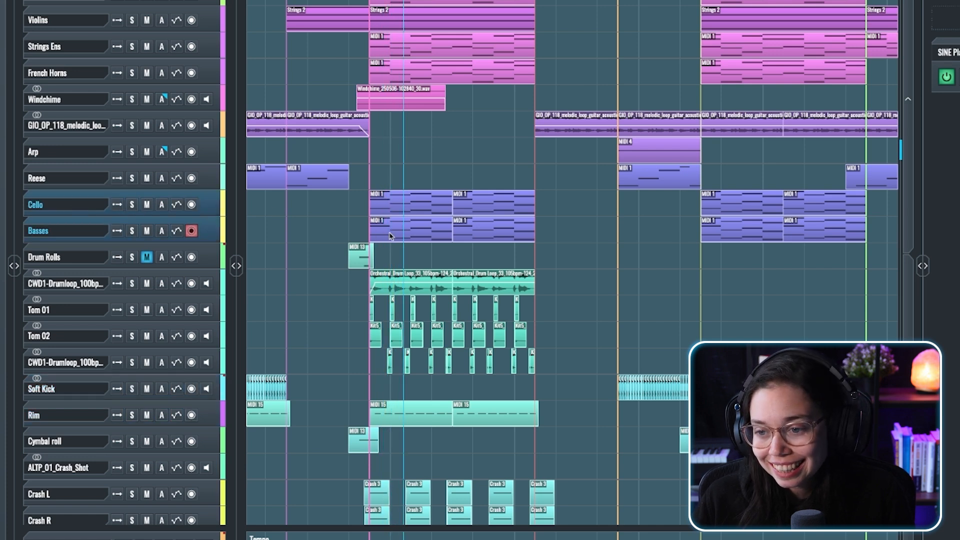
Step: Listen to the soloed Soft Kick and Rim tracks from Verse 1 and take both out of solo
{"action": "scroll", "coordinate": [376, 357], "scroll_direction": "down", "scroll_amount": 4}
{"action": "scroll", "coordinate": [376, 357], "scroll_direction": "left", "scroll_amount": 4}
{"action": "left_click", "coordinate": [340, 2]}
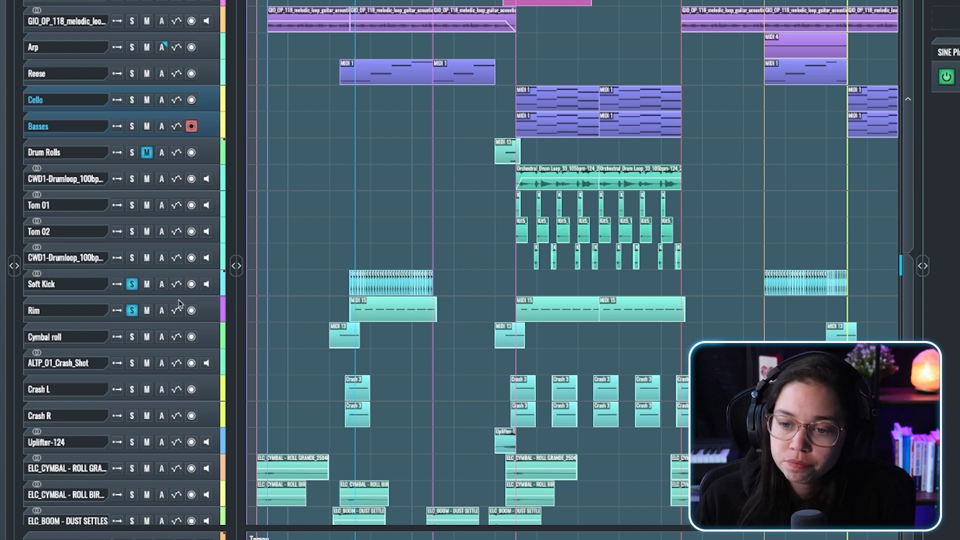
{"action": "left_click", "coordinate": [102, 286]}
{"action": "left_click", "coordinate": [92, 305]}
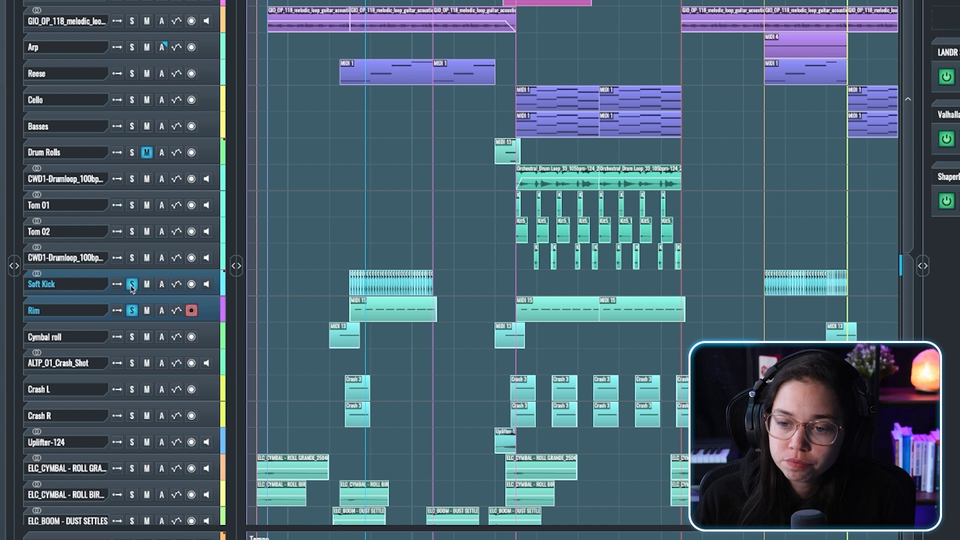
{"action": "left_click", "coordinate": [132, 286]}
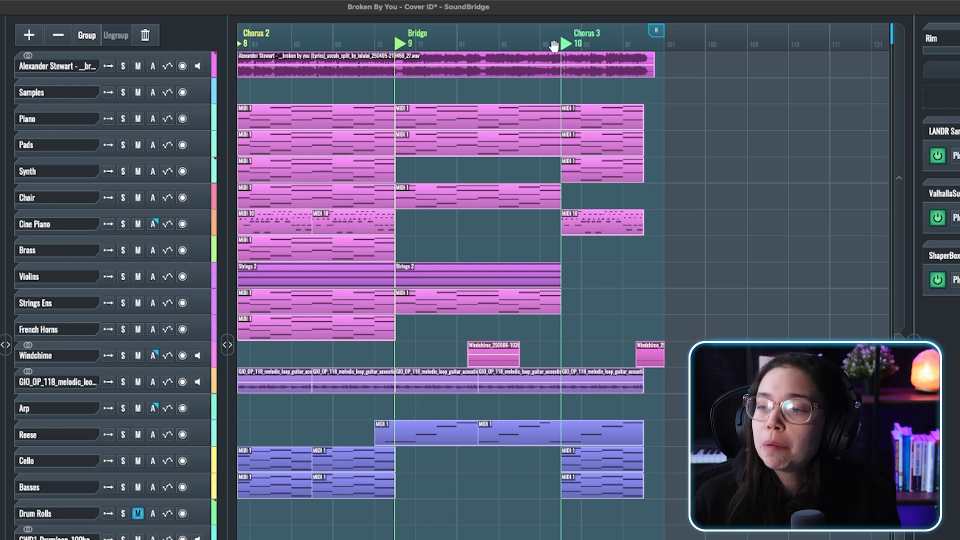
Step: Review the layers from Chorus 2 through the Bridge and play the arrangement from the Chorus 3 marker
{"action": "scroll", "coordinate": [430, 161], "scroll_direction": "down", "scroll_amount": 3}
{"action": "scroll", "coordinate": [465, 166], "scroll_direction": "left", "scroll_amount": 3}
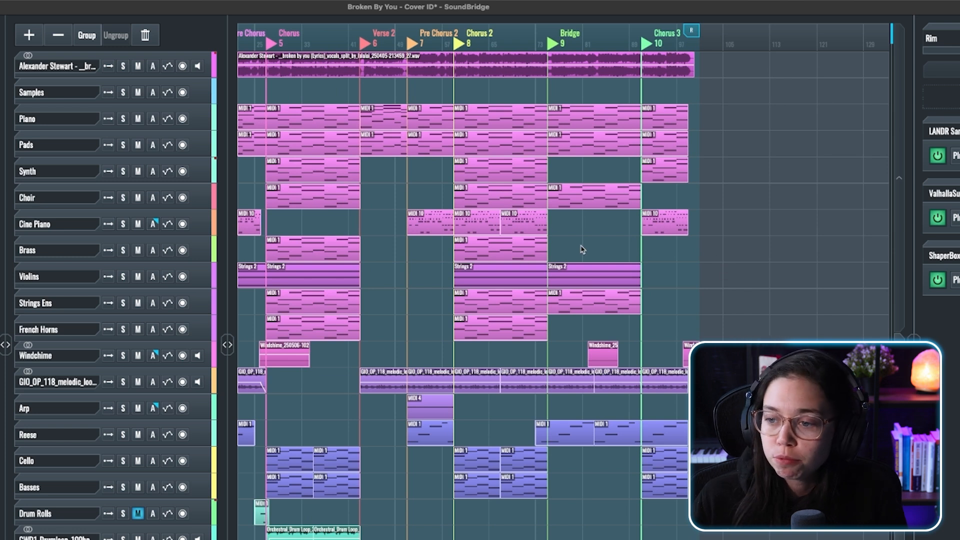
{"action": "scroll", "coordinate": [615, 156], "scroll_direction": "up", "scroll_amount": 3}
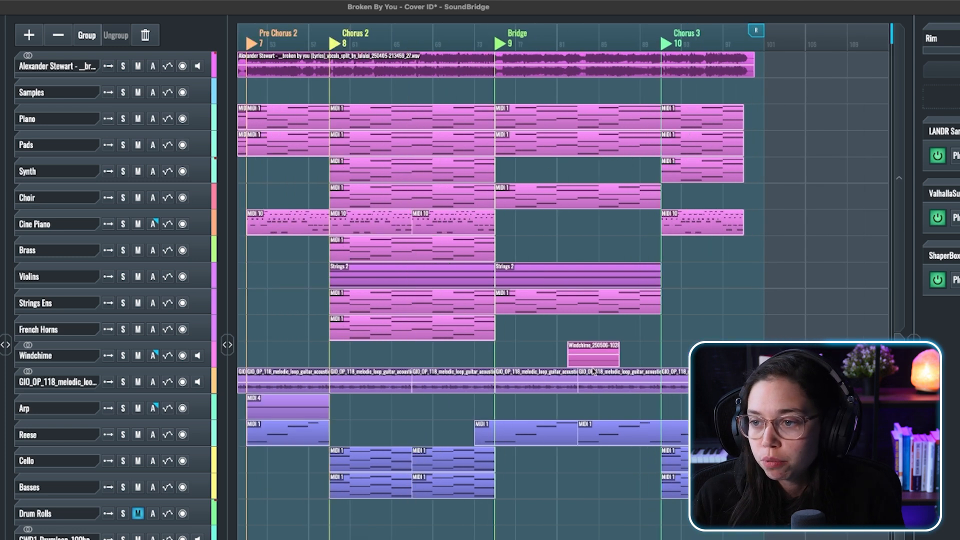
{"action": "scroll", "coordinate": [643, 279], "scroll_direction": "right", "scroll_amount": 3}
{"action": "scroll", "coordinate": [606, 274], "scroll_direction": "up", "scroll_amount": 4}
{"action": "scroll", "coordinate": [428, 65], "scroll_direction": "down", "scroll_amount": 1}
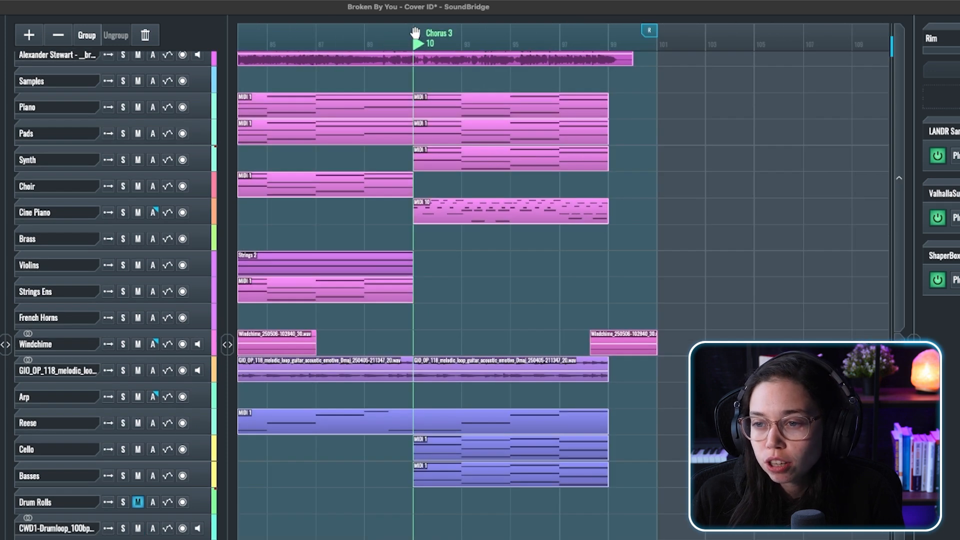
{"action": "key", "text": "space"}
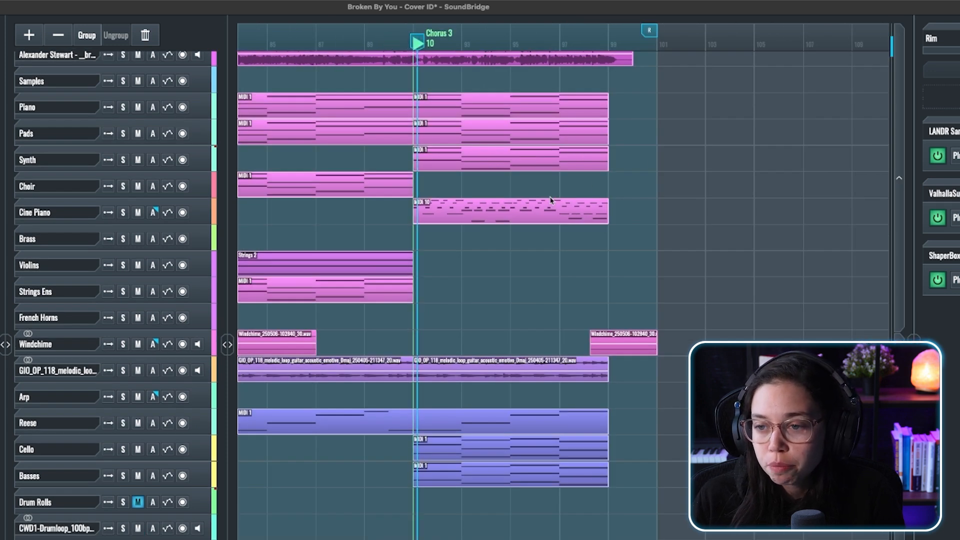
Step: Review the Chorus 3 layers during playback, from the vocals down to the ambiance tracks
{"action": "scroll", "coordinate": [567, 285], "scroll_direction": "down", "scroll_amount": 3}
{"action": "scroll", "coordinate": [572, 280], "scroll_direction": "down", "scroll_amount": 3}
{"action": "scroll", "coordinate": [572, 280], "scroll_direction": "right", "scroll_amount": 1}
{"action": "scroll", "coordinate": [510, 465], "scroll_direction": "down", "scroll_amount": 3}
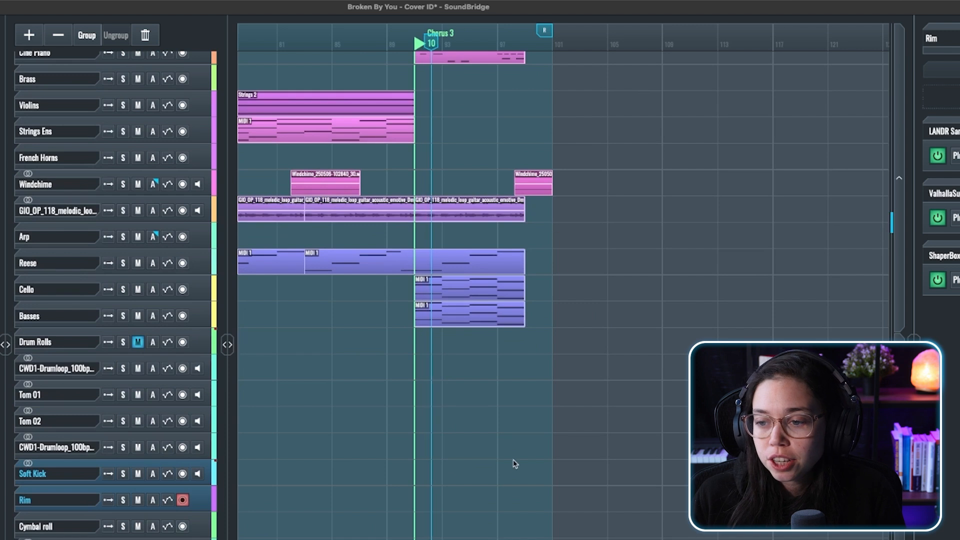
{"action": "scroll", "coordinate": [506, 129], "scroll_direction": "down", "scroll_amount": 12}
{"action": "scroll", "coordinate": [492, 374], "scroll_direction": "up", "scroll_amount": 4}
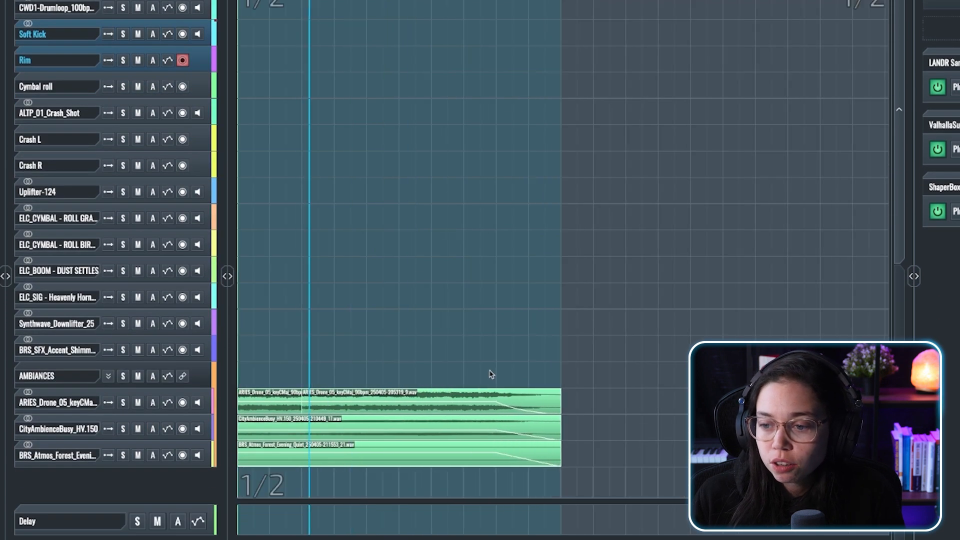
{"action": "scroll", "coordinate": [540, 419], "scroll_direction": "down", "scroll_amount": 3}
{"action": "scroll", "coordinate": [533, 273], "scroll_direction": "up", "scroll_amount": 2}
{"action": "scroll", "coordinate": [533, 273], "scroll_direction": "up", "scroll_amount": 15}
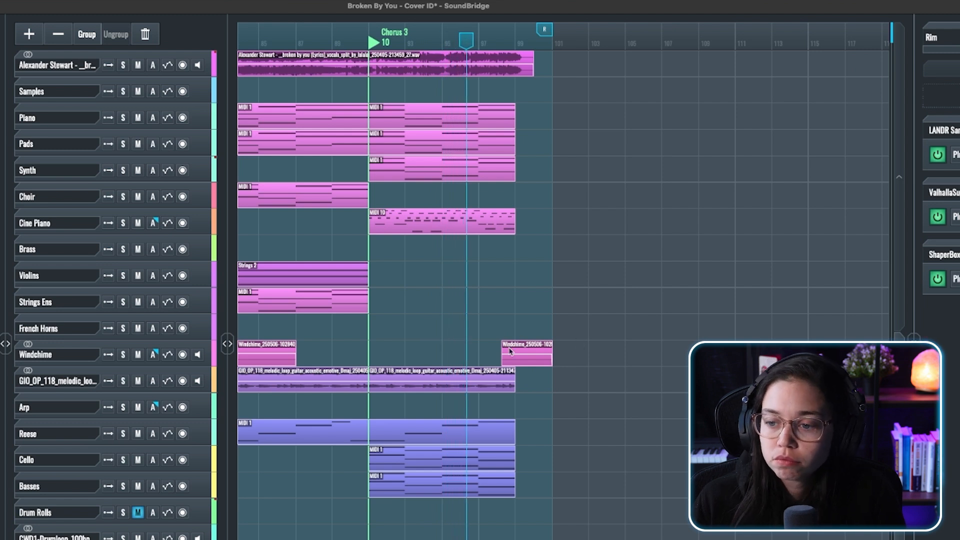
Step: Shorten the last Reese clip so it ends at the Chorus 3 marker, leaving Chorus 3 empty on that track
{"action": "left_click", "coordinate": [514, 437]}
{"action": "left_click_drag", "start_coordinate": [513, 438], "coordinate": [369, 439]}
{"action": "left_click", "coordinate": [586, 414]}
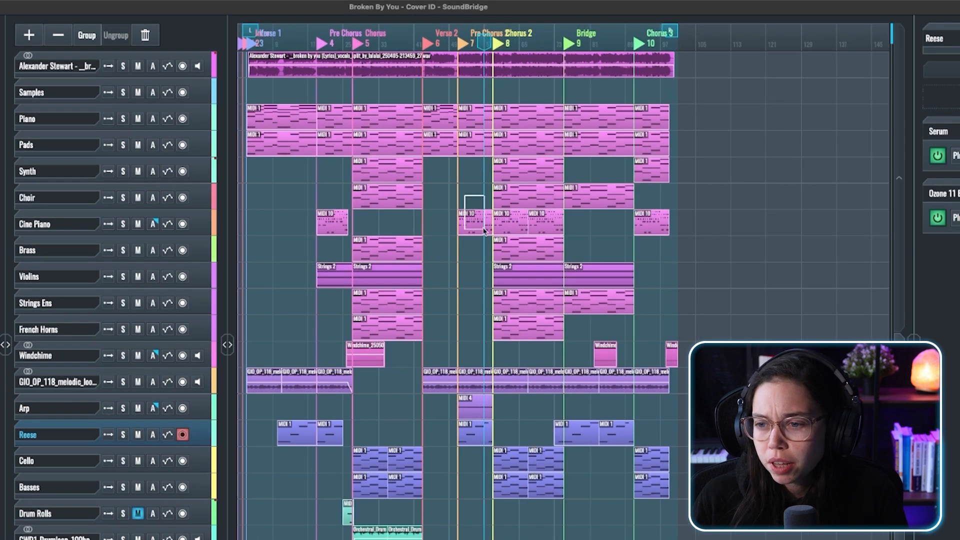
Step: Compare the Cine Piano clips in both pre-choruses and check the cymbal, crash and riser clips leading into Chorus 2
{"action": "left_click_drag", "start_coordinate": [484, 231], "coordinate": [485, 231]}
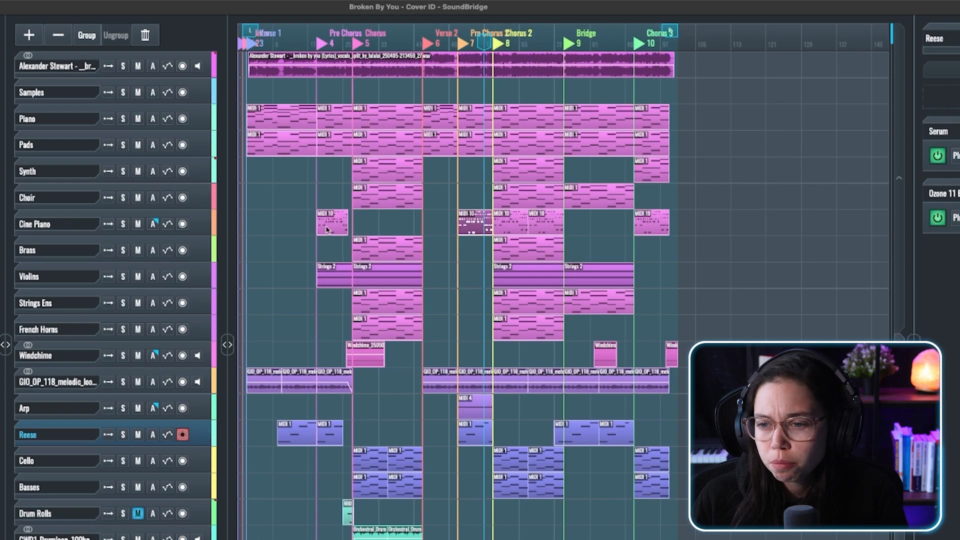
{"action": "left_click", "coordinate": [330, 228]}
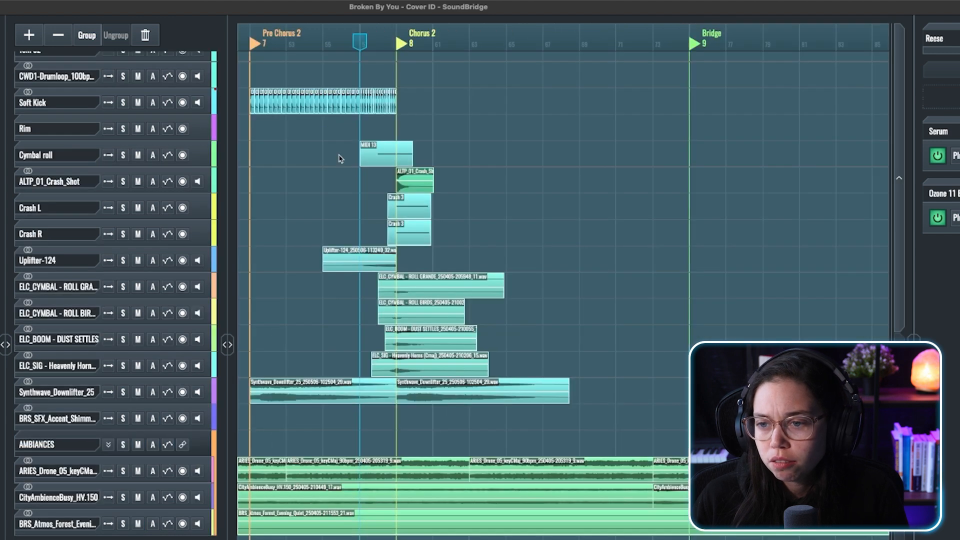
{"action": "left_click_drag", "start_coordinate": [296, 147], "coordinate": [557, 438]}
{"action": "left_click", "coordinate": [535, 161]}
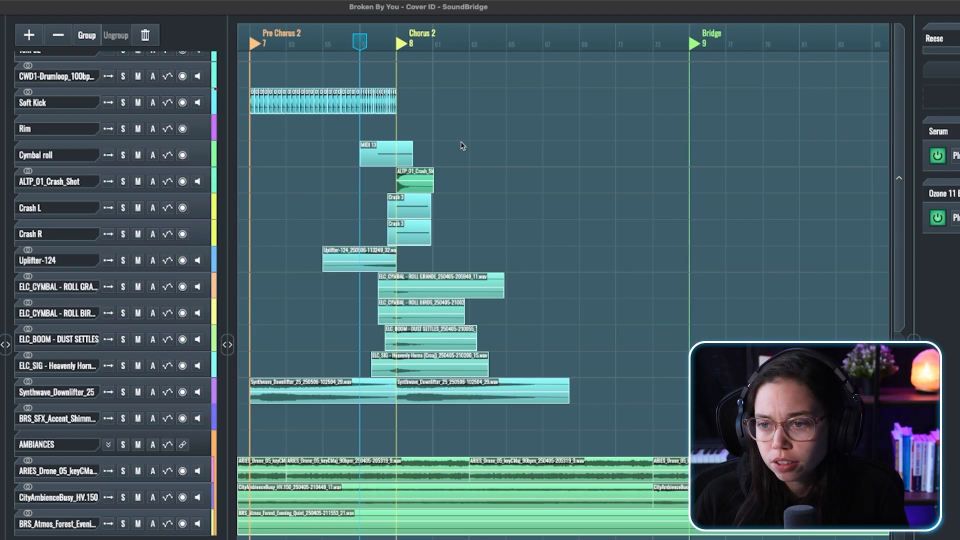
Step: Play from the start of the Uplifter-124 clip in Pre Chorus 2 and examine the layers going into Chorus 2
{"action": "scroll", "coordinate": [475, 171], "scroll_direction": "left", "scroll_amount": 5}
{"action": "scroll", "coordinate": [564, 49], "scroll_direction": "up", "scroll_amount": 3}
{"action": "left_click_drag", "start_coordinate": [563, 44], "coordinate": [503, 46]}
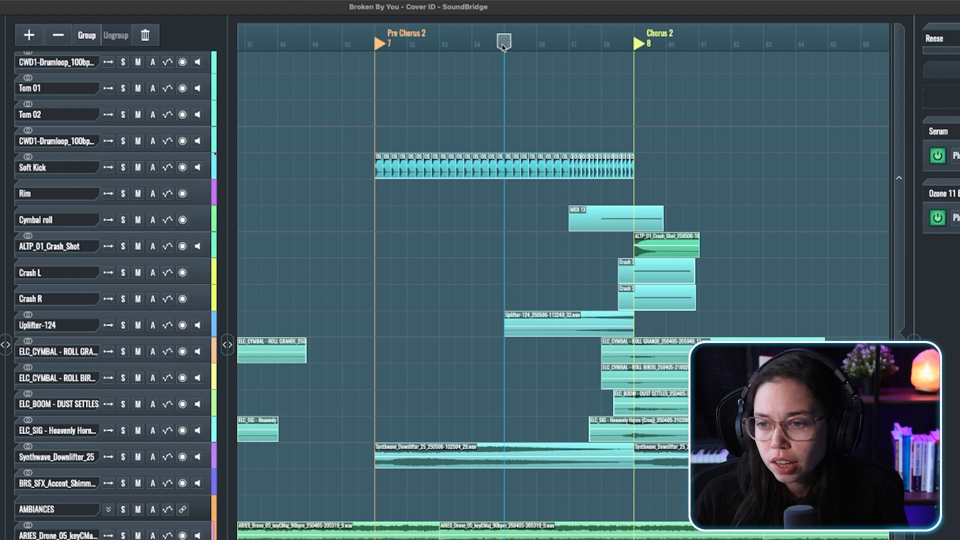
{"action": "key", "text": "space"}
{"action": "scroll", "coordinate": [564, 111], "scroll_direction": "up", "scroll_amount": 3}
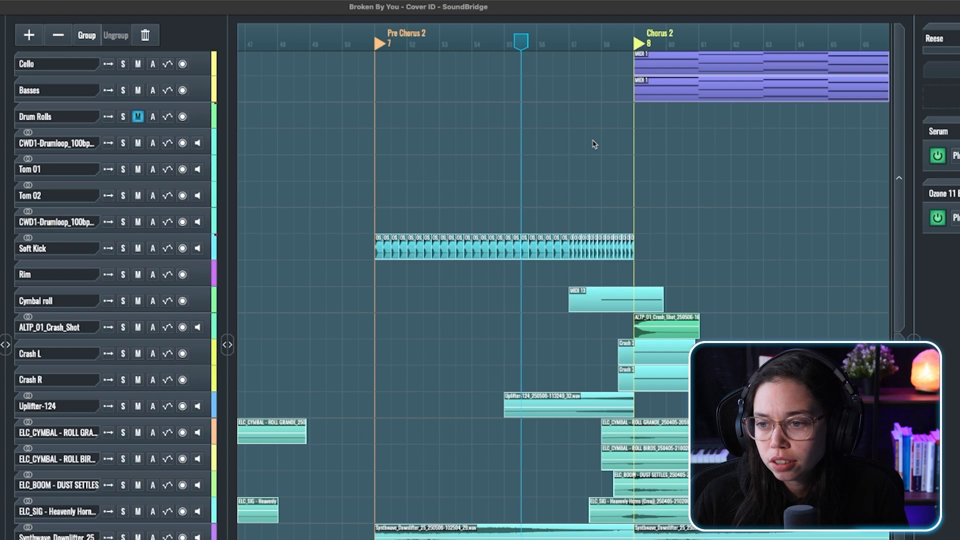
{"action": "scroll", "coordinate": [594, 145], "scroll_direction": "up", "scroll_amount": 2}
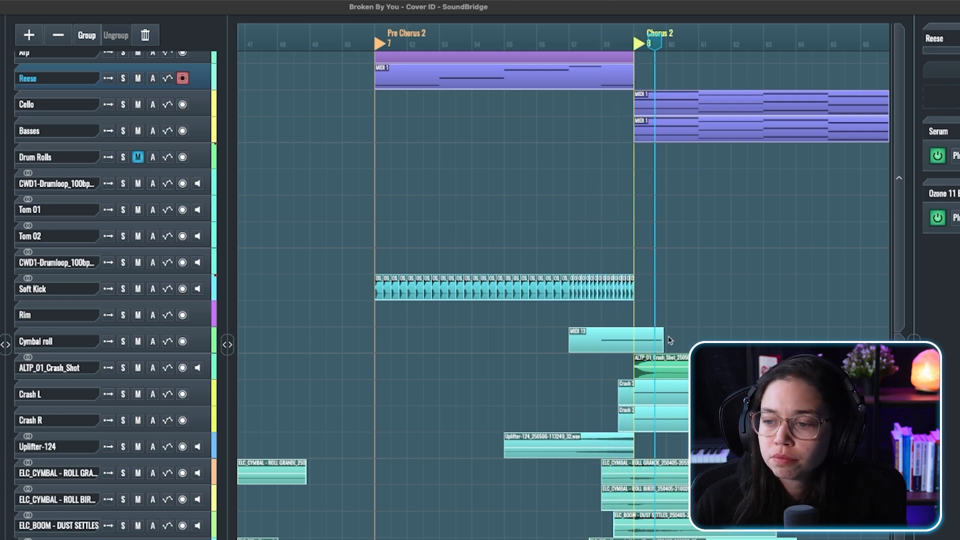
{"action": "scroll", "coordinate": [670, 340], "scroll_direction": "up", "scroll_amount": 5}
{"action": "scroll", "coordinate": [670, 340], "scroll_direction": "up", "scroll_amount": 2}
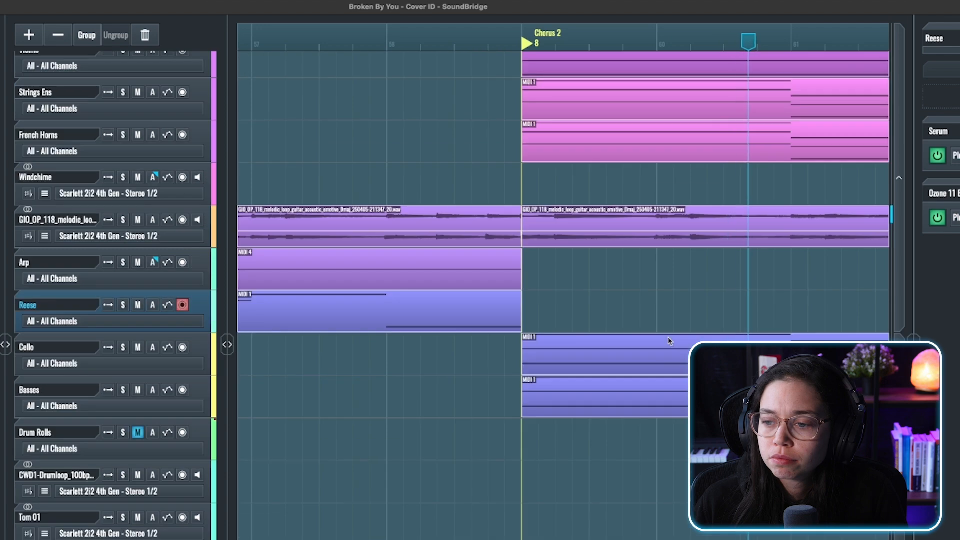
{"action": "scroll", "coordinate": [670, 341], "scroll_direction": "down", "scroll_amount": 3}
{"action": "scroll", "coordinate": [670, 340], "scroll_direction": "down", "scroll_amount": 3}
{"action": "scroll", "coordinate": [670, 340], "scroll_direction": "down", "scroll_amount": 5}
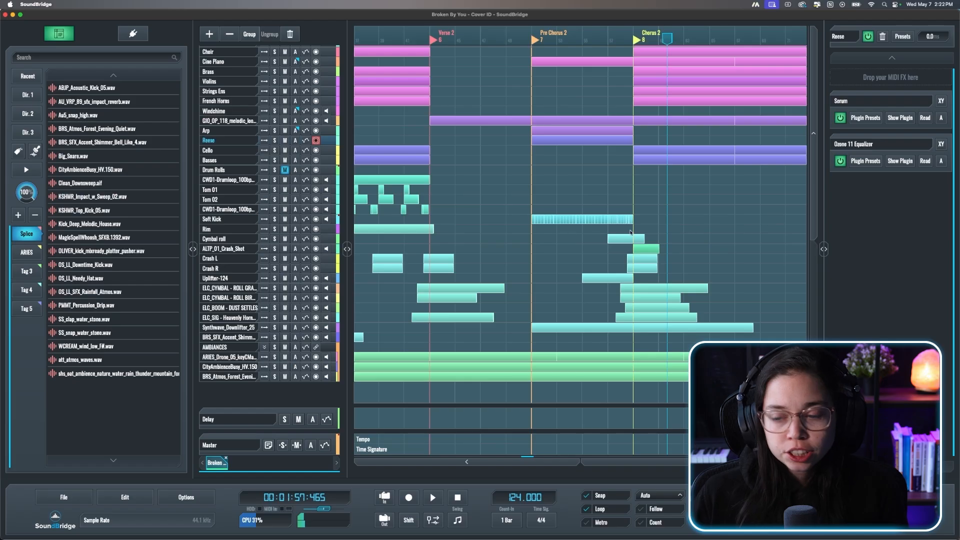
Step: Switch to Notion and enlarge its window to view the to-do list in the song's notes
{"action": "left_click", "coordinate": [243, 523]}
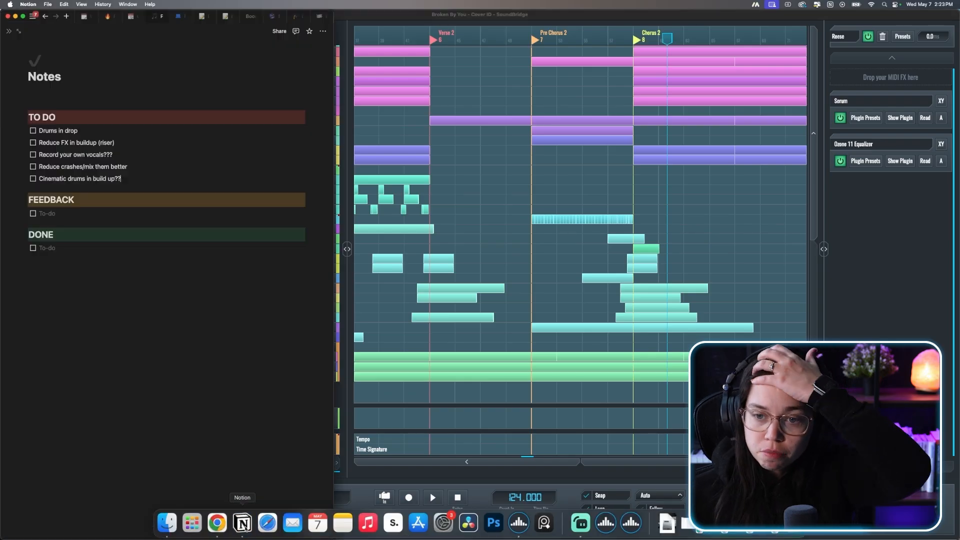
{"action": "double_click", "coordinate": [44, 11]}
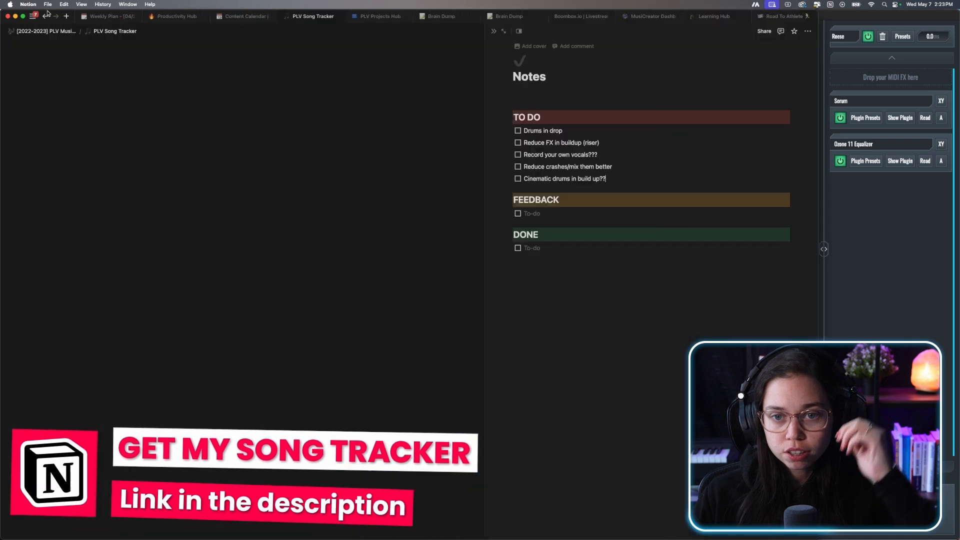
{"action": "left_click_drag", "start_coordinate": [732, 178], "coordinate": [631, 132]}
{"action": "left_click", "coordinate": [729, 157]}
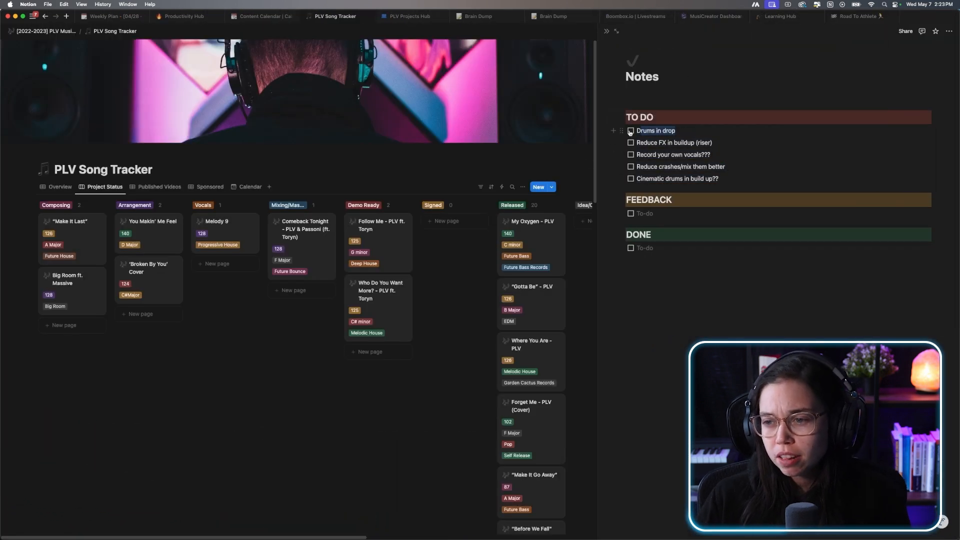
Step: Read through the to-do items on drums, build-up effects, vocals and crashes, and return to SoundBridge
{"action": "left_click", "coordinate": [679, 131]}
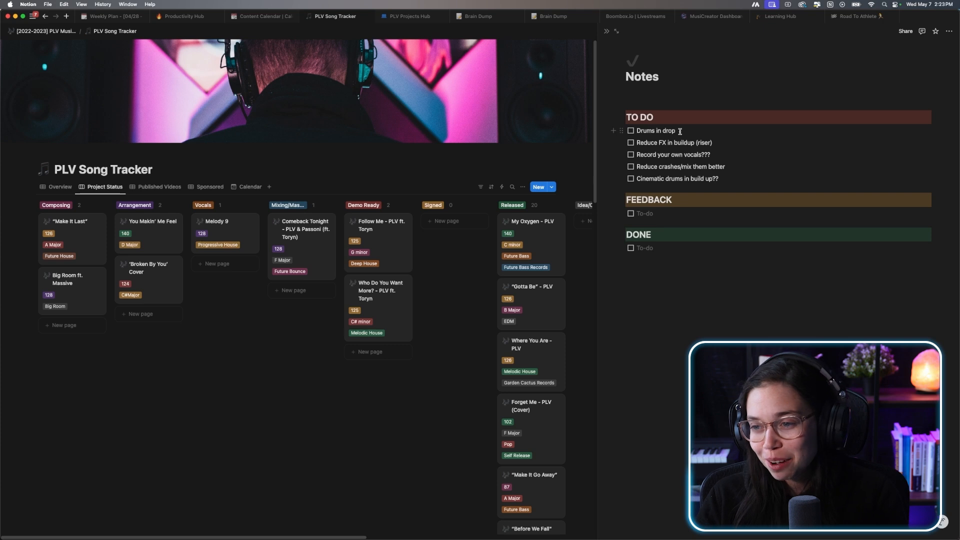
{"action": "left_click_drag", "start_coordinate": [686, 146], "coordinate": [687, 146]}
{"action": "left_click_drag", "start_coordinate": [704, 167], "coordinate": [659, 167]}
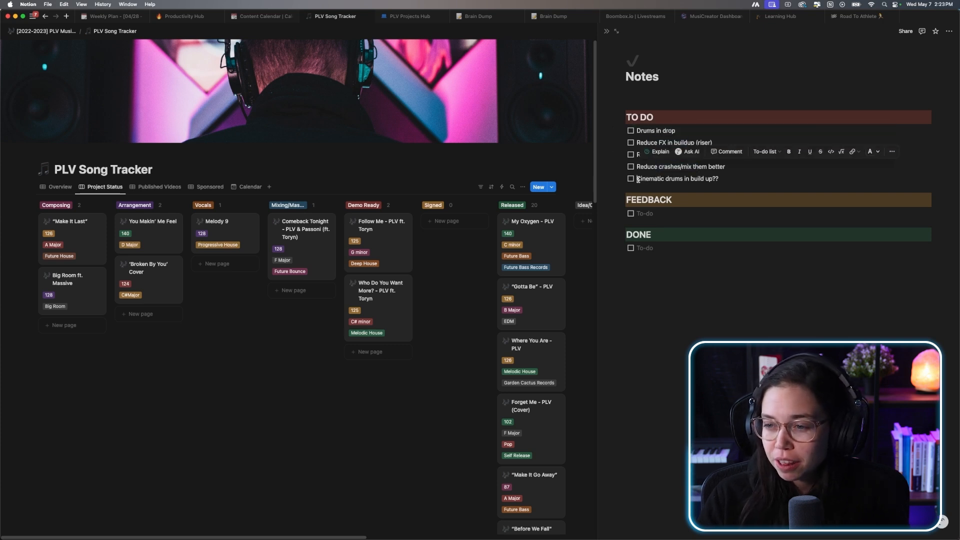
{"action": "left_click", "coordinate": [723, 179]}
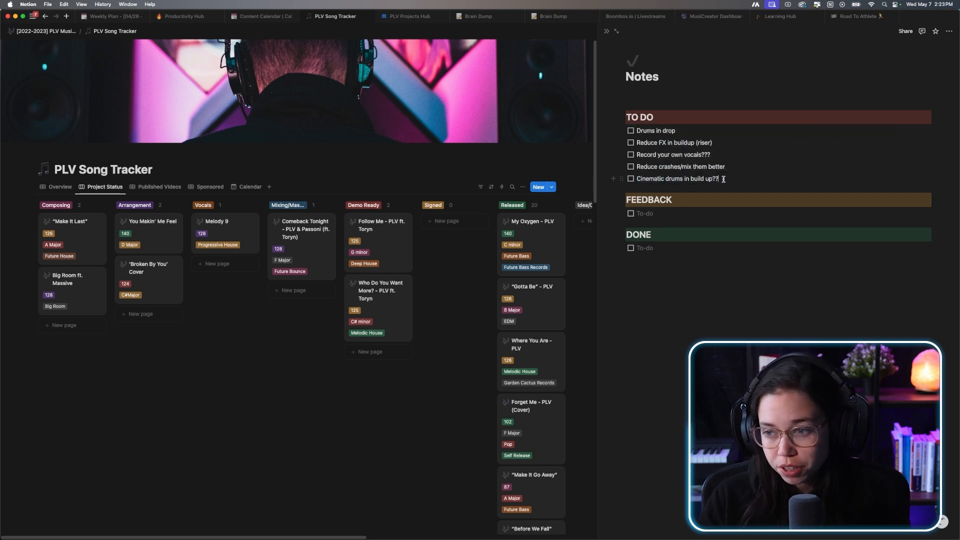
{"action": "left_click", "coordinate": [696, 155]}
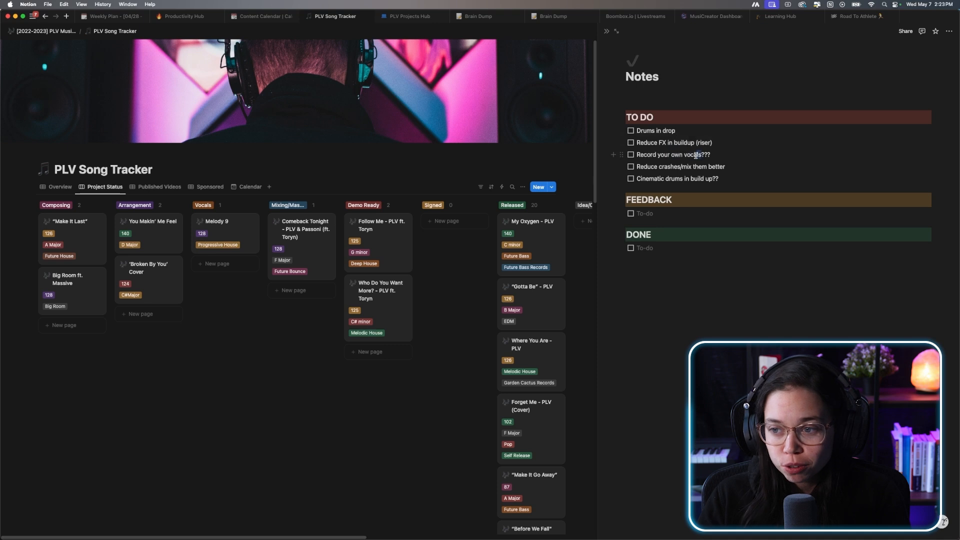
{"action": "left_click", "coordinate": [703, 155]}
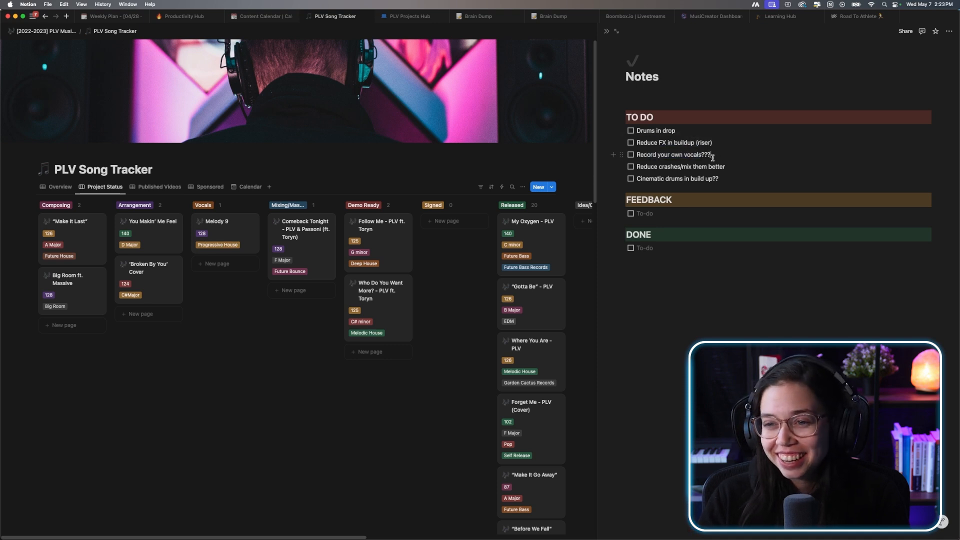
{"action": "left_click", "coordinate": [16, 16]}
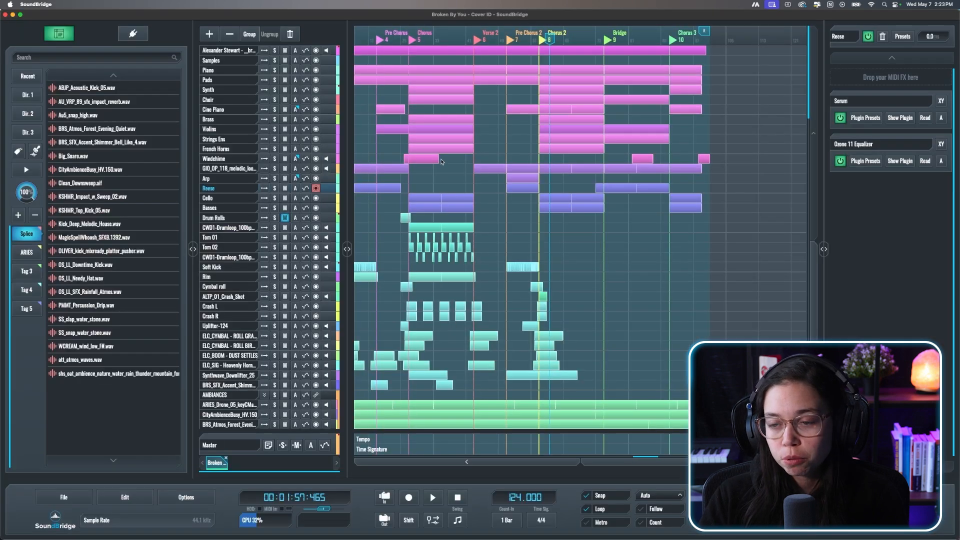
Step: Review the whole arrangement from the vocal track through the drums and effects, and select the Samples track
{"action": "scroll", "coordinate": [484, 181], "scroll_direction": "left", "scroll_amount": 3}
{"action": "scroll", "coordinate": [483, 180], "scroll_direction": "up", "scroll_amount": 5}
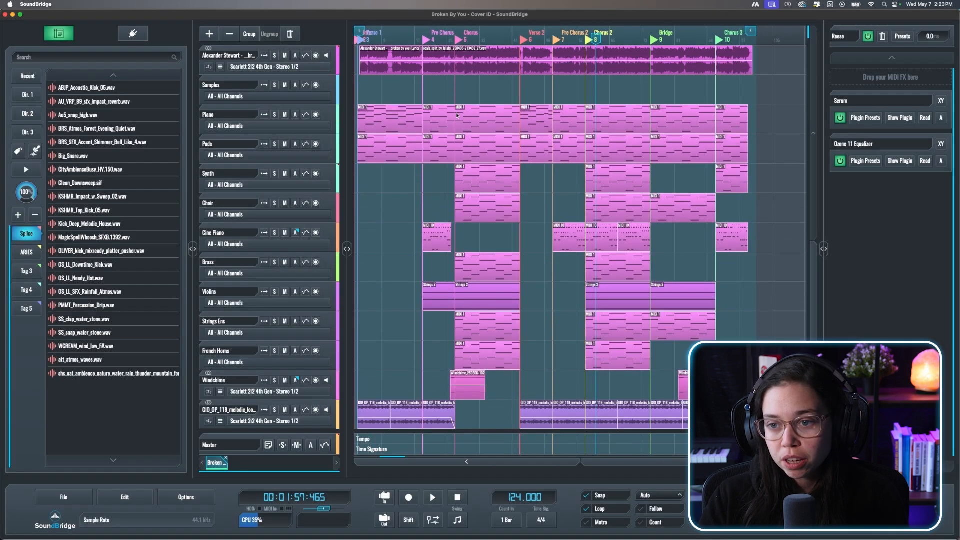
{"action": "left_click_drag", "start_coordinate": [761, 61], "coordinate": [374, 71]}
{"action": "left_click_drag", "start_coordinate": [374, 71], "coordinate": [370, 71]}
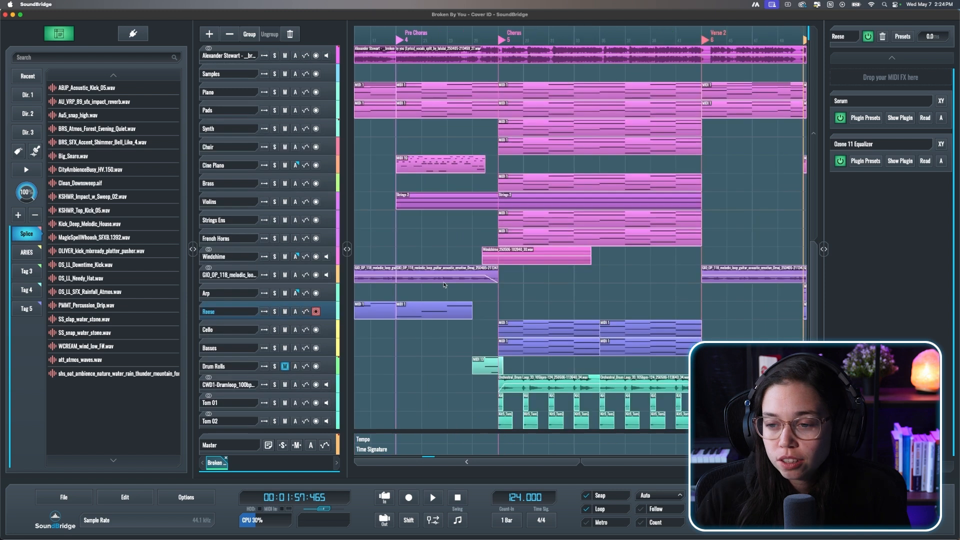
{"action": "left_click_drag", "start_coordinate": [431, 426], "coordinate": [529, 57]}
{"action": "scroll", "coordinate": [527, 197], "scroll_direction": "up", "scroll_amount": 2}
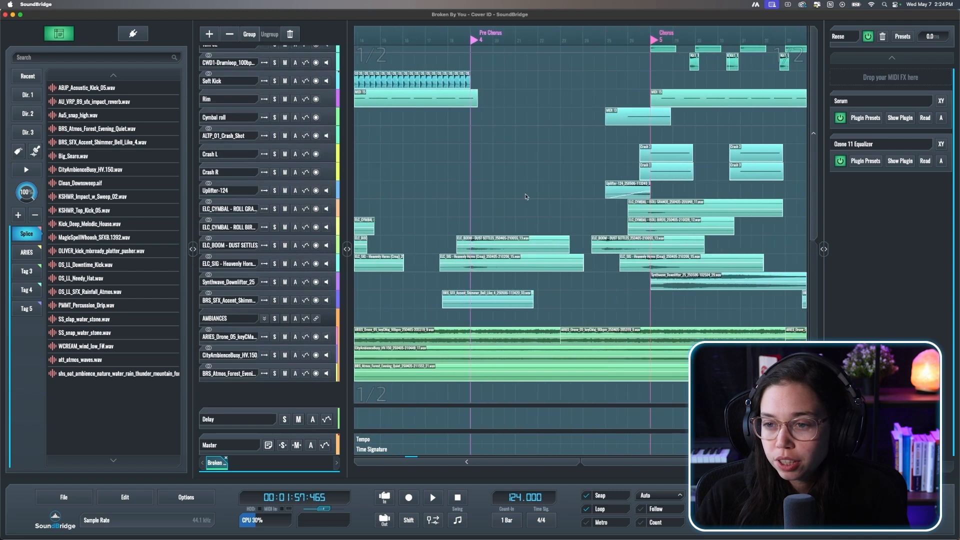
{"action": "scroll", "coordinate": [540, 205], "scroll_direction": "up", "scroll_amount": 3}
{"action": "scroll", "coordinate": [560, 224], "scroll_direction": "down", "scroll_amount": 3}
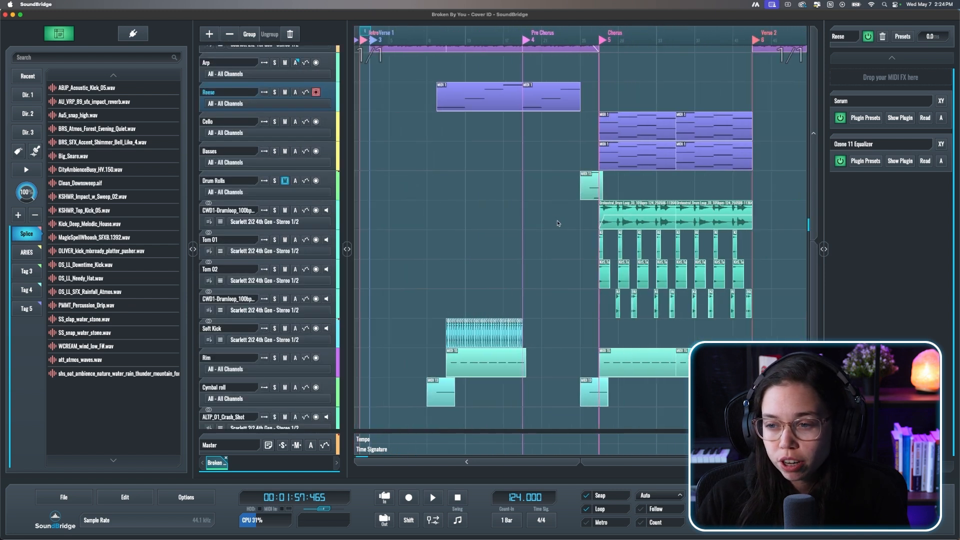
{"action": "scroll", "coordinate": [541, 221], "scroll_direction": "down", "scroll_amount": 5}
{"action": "scroll", "coordinate": [525, 218], "scroll_direction": "down", "scroll_amount": 4}
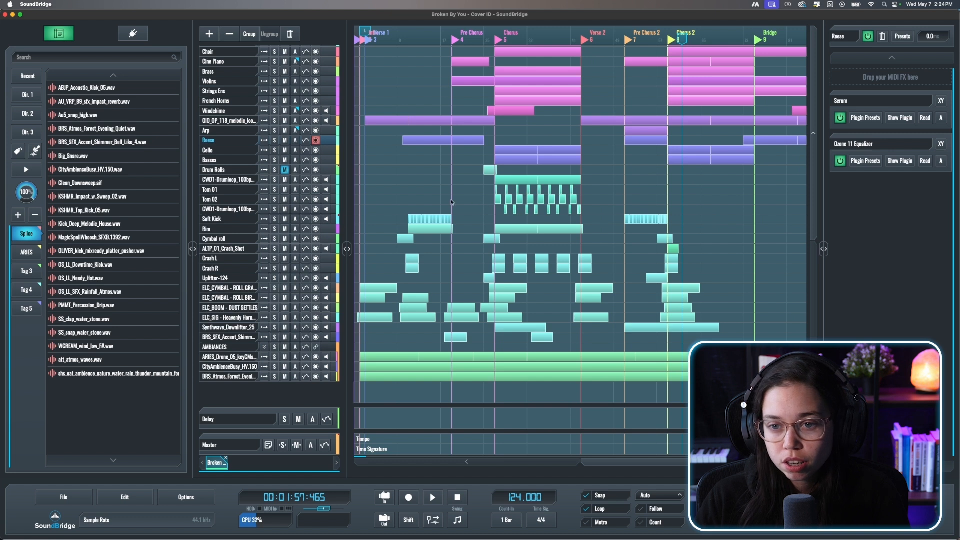
{"action": "scroll", "coordinate": [460, 202], "scroll_direction": "up", "scroll_amount": 3}
{"action": "left_click", "coordinate": [235, 61]}
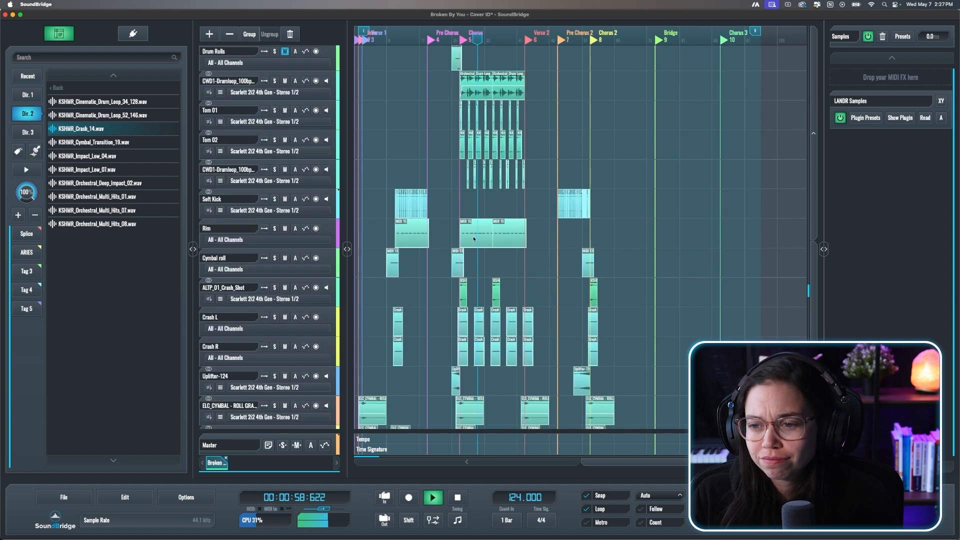
Step: Listen to the first chorus while examining its drum loop, tom and crash clips, and stop playback
{"action": "scroll", "coordinate": [470, 228], "scroll_direction": "up", "scroll_amount": 8}
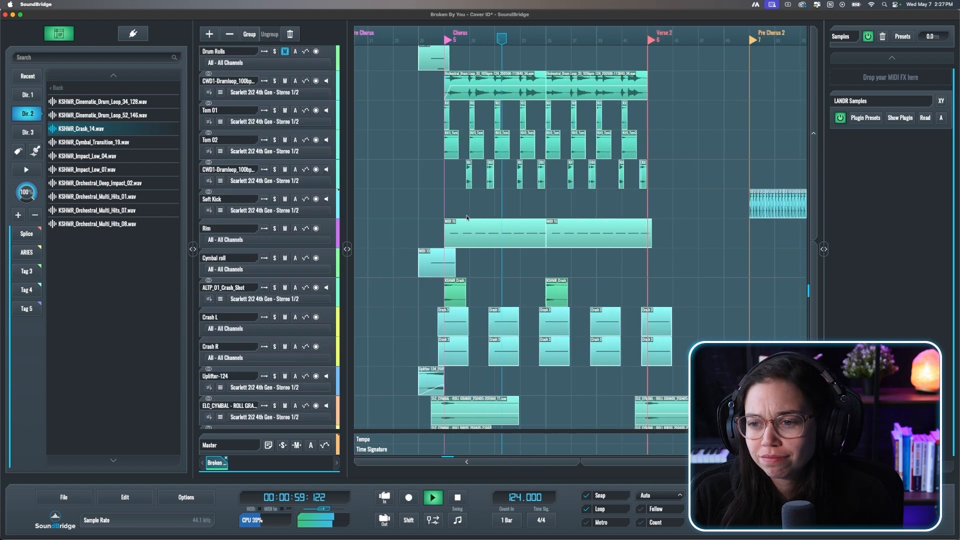
{"action": "scroll", "coordinate": [503, 226], "scroll_direction": "up", "scroll_amount": 3}
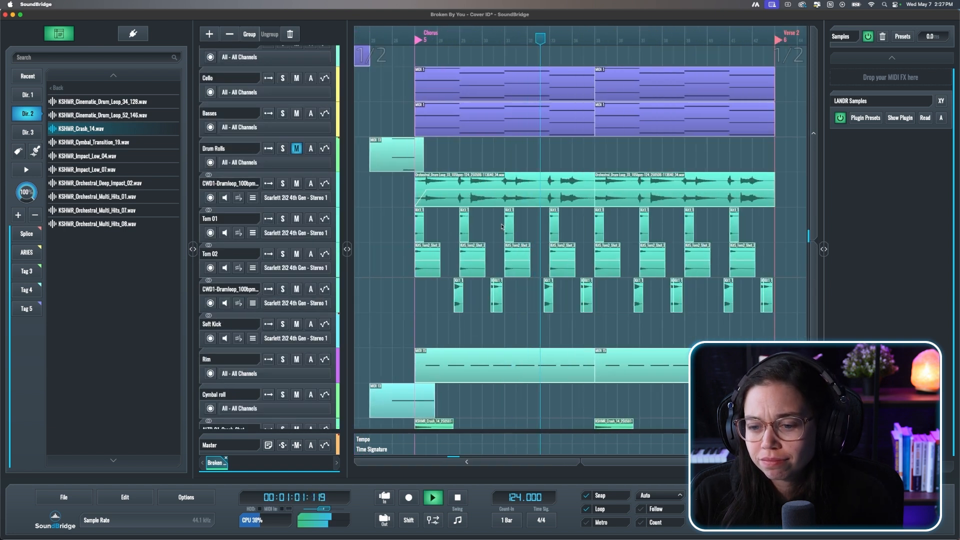
{"action": "scroll", "coordinate": [502, 227], "scroll_direction": "down", "scroll_amount": 5}
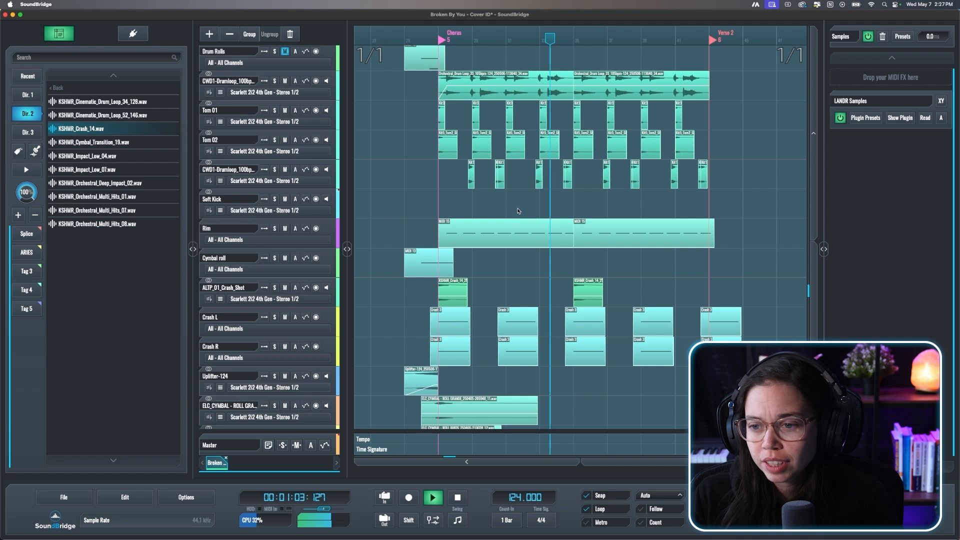
{"action": "scroll", "coordinate": [511, 231], "scroll_direction": "up", "scroll_amount": 2}
{"action": "key", "text": "space"}
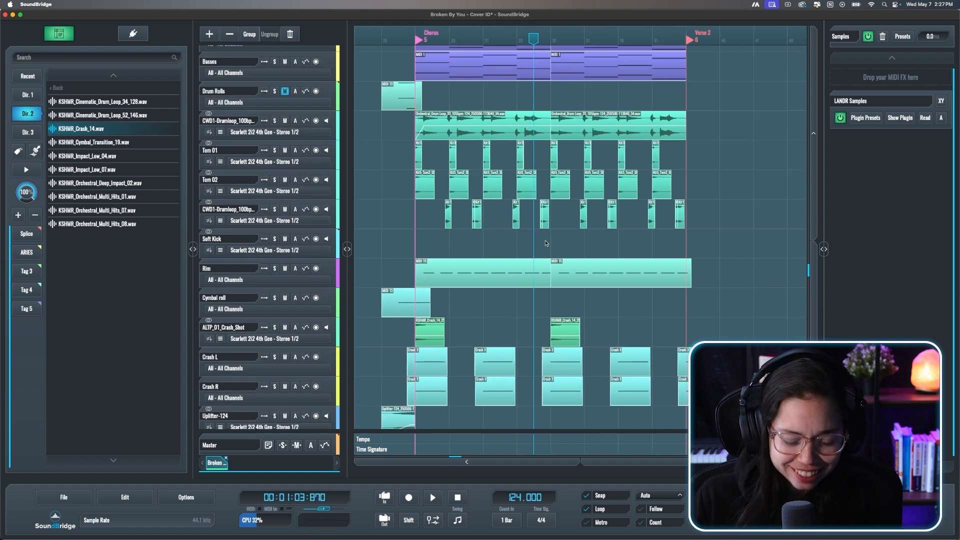
Step: Add KSHMR_Cinematic_Drum_Loop_34_128.wav to the project, show the mixer, and return to the arrangement view
{"action": "mouse_move", "coordinate": [102, 101]}
{"action": "left_mouse_down"}
{"action": "mouse_move", "coordinate": [440, 366]}
{"action": "mouse_move", "coordinate": [448, 397]}
{"action": "mouse_move", "coordinate": [650, 417]}
{"action": "mouse_move", "coordinate": [490, 414]}
{"action": "left_mouse_up"}
{"action": "key", "text": "x"}
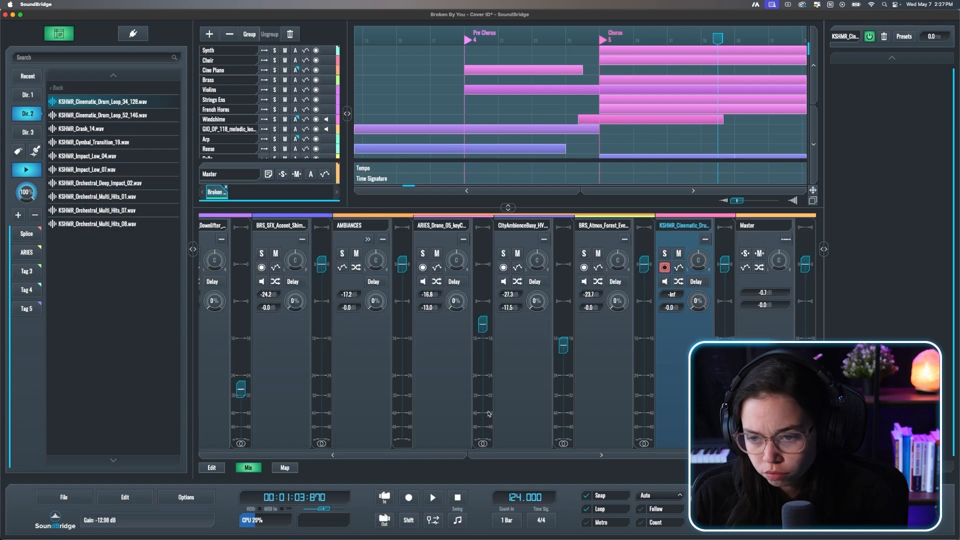
{"action": "left_click", "coordinate": [211, 468]}
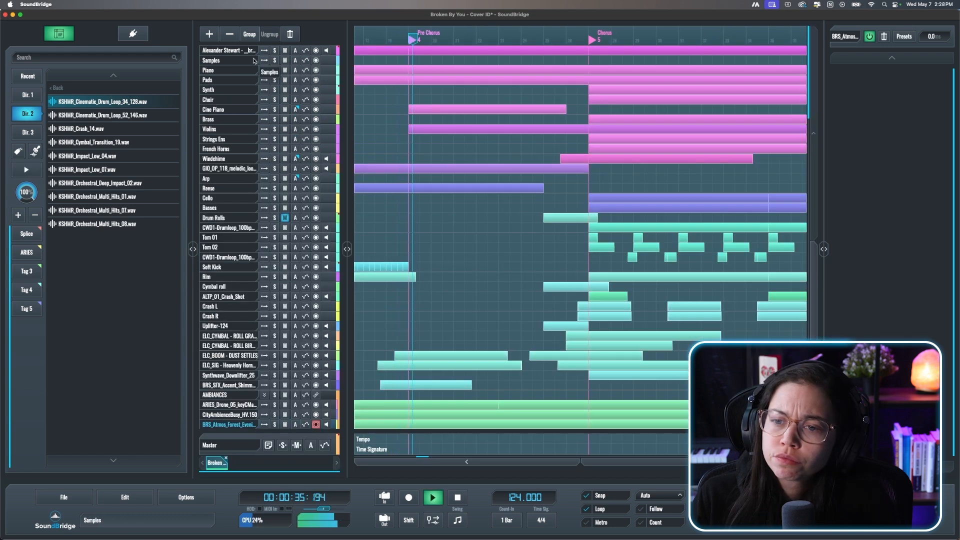
Step: Select the Samples track while the Pre Chorus plays, and stop playback
{"action": "left_click", "coordinate": [253, 61]}
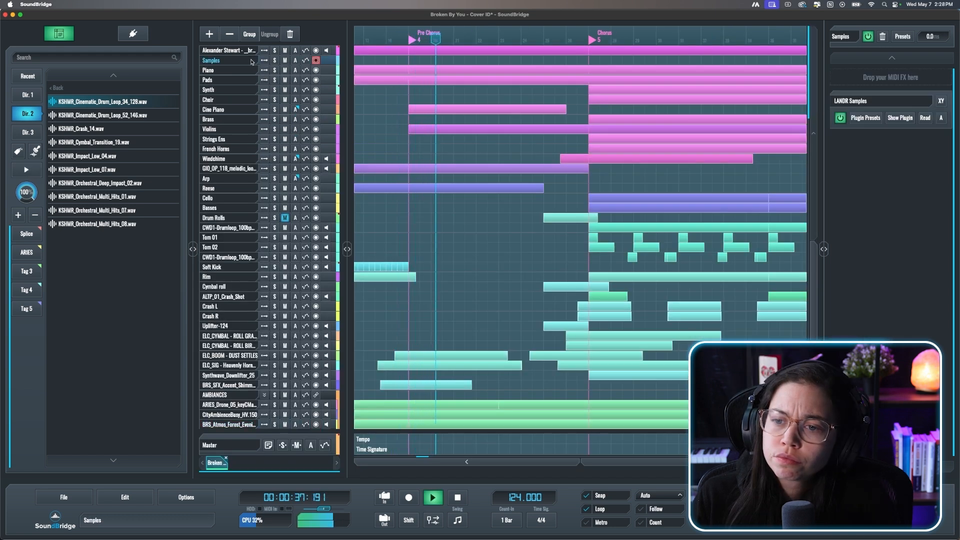
{"action": "key", "text": "space"}
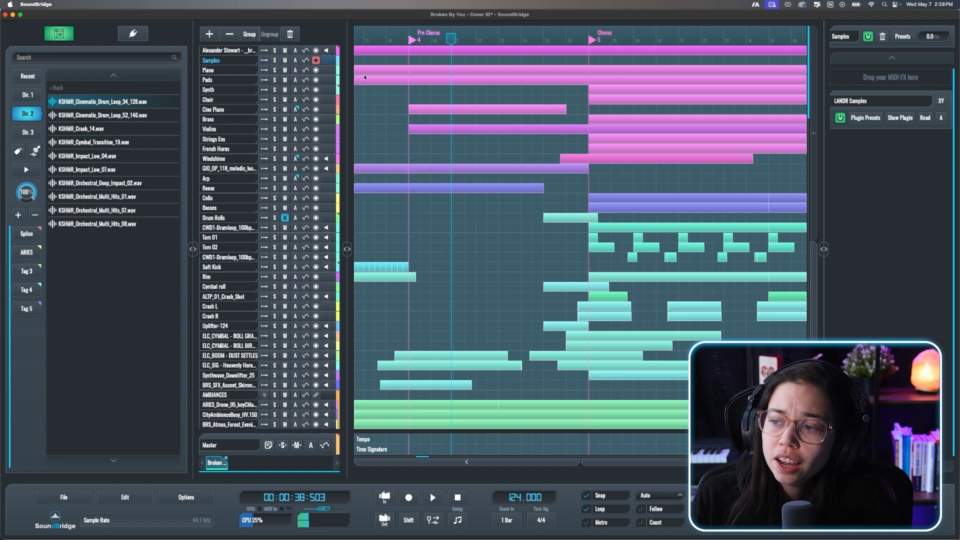
Step: Add the CD_Drums_Phrase_80 drum loop from LANDR Samples on a new track and align it with the start of the Pre Chorus
{"action": "left_click", "coordinate": [894, 119]}
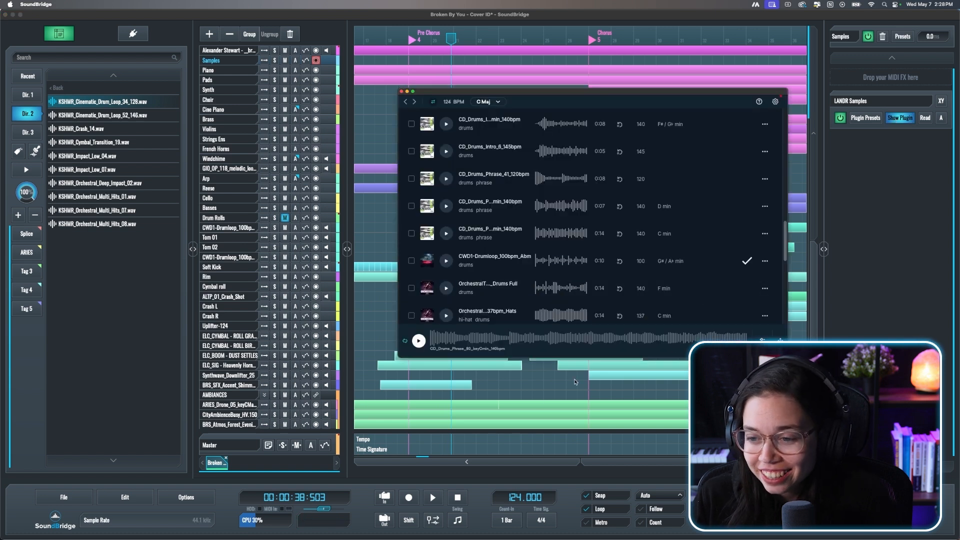
{"action": "scroll", "coordinate": [624, 367], "scroll_direction": "down", "scroll_amount": 5}
{"action": "left_click_drag", "start_coordinate": [479, 388], "coordinate": [512, 412]}
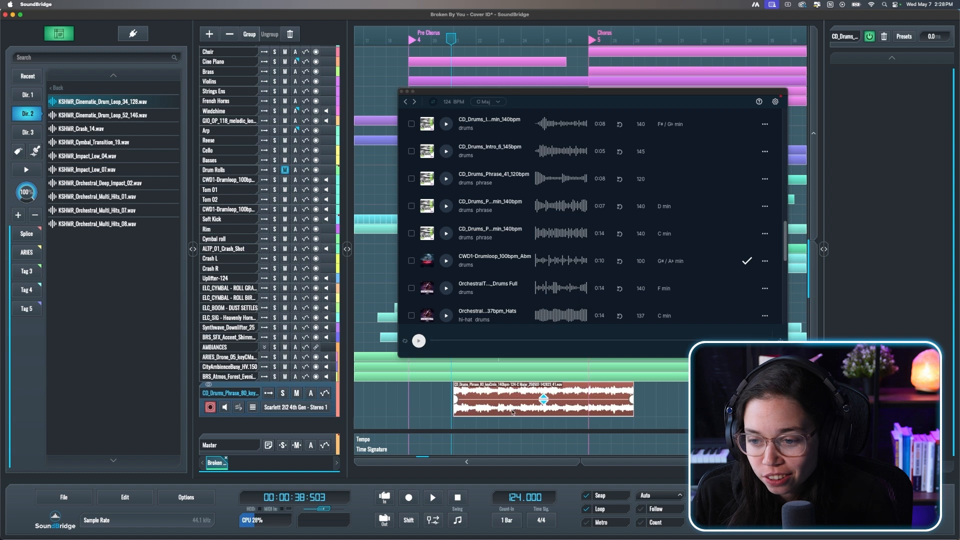
{"action": "left_click_drag", "start_coordinate": [506, 409], "coordinate": [460, 409]}
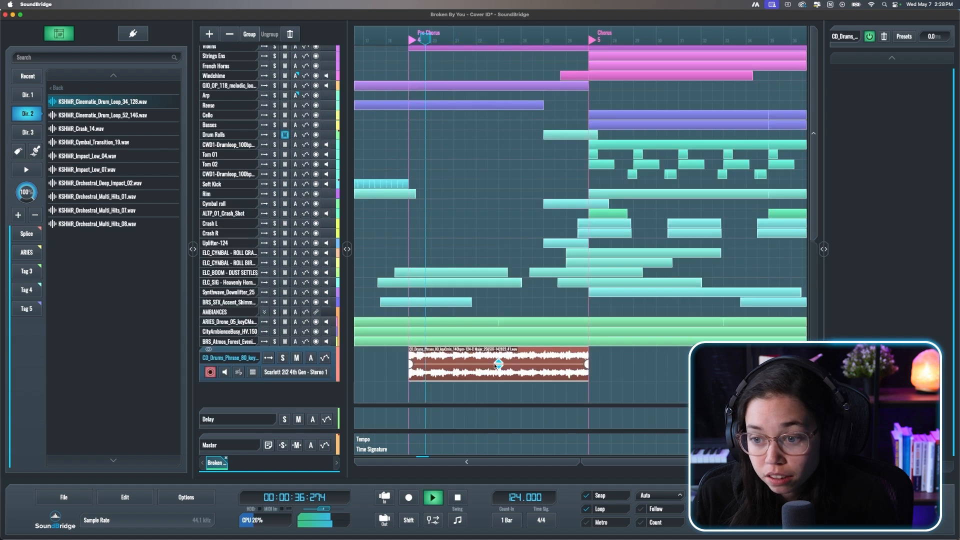
Step: Lower the drum phrase clip's gain during playback and move its track directly below Drum Rolls
{"action": "left_click_drag", "start_coordinate": [497, 367], "coordinate": [497, 371]}
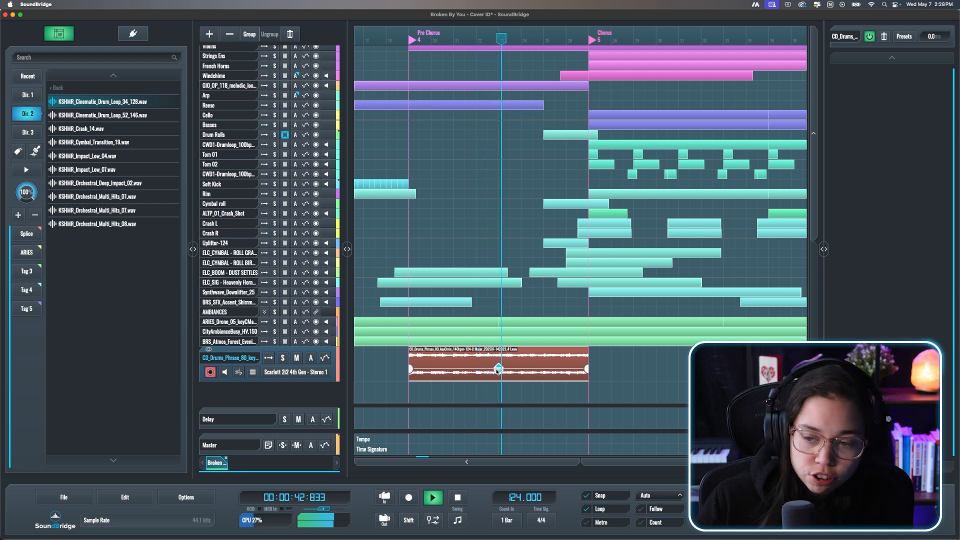
{"action": "left_click_drag", "start_coordinate": [234, 358], "coordinate": [246, 143]}
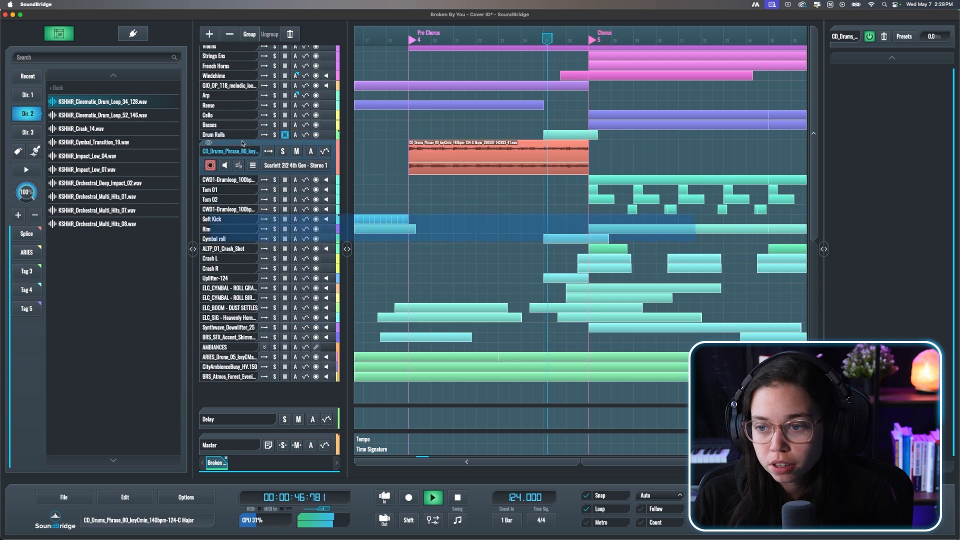
{"action": "scroll", "coordinate": [460, 222], "scroll_direction": "down", "scroll_amount": 2}
{"action": "scroll", "coordinate": [463, 224], "scroll_direction": "up", "scroll_amount": 5}
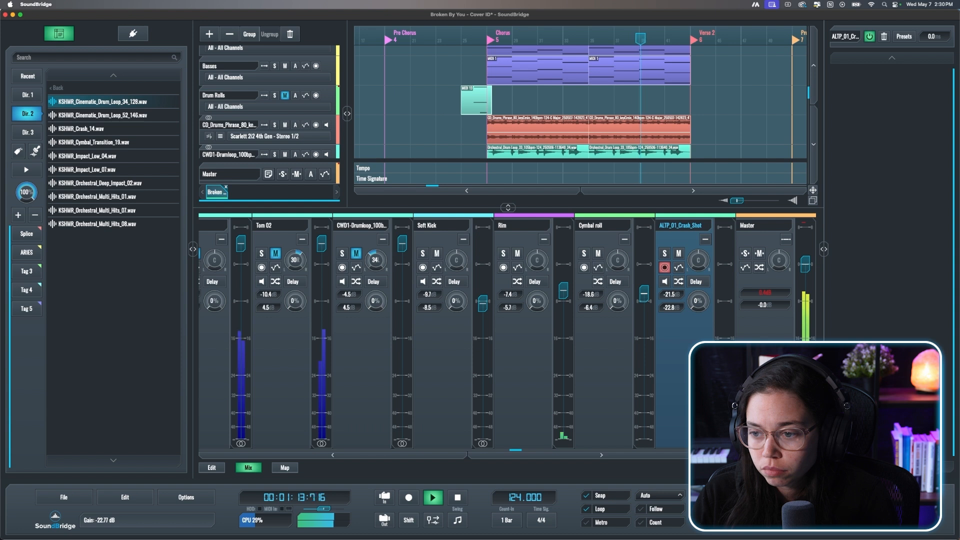
Step: Return from the mixer to the arrangement and solo the CD_Drums_Phrase_80 track
{"action": "key", "text": "m"}
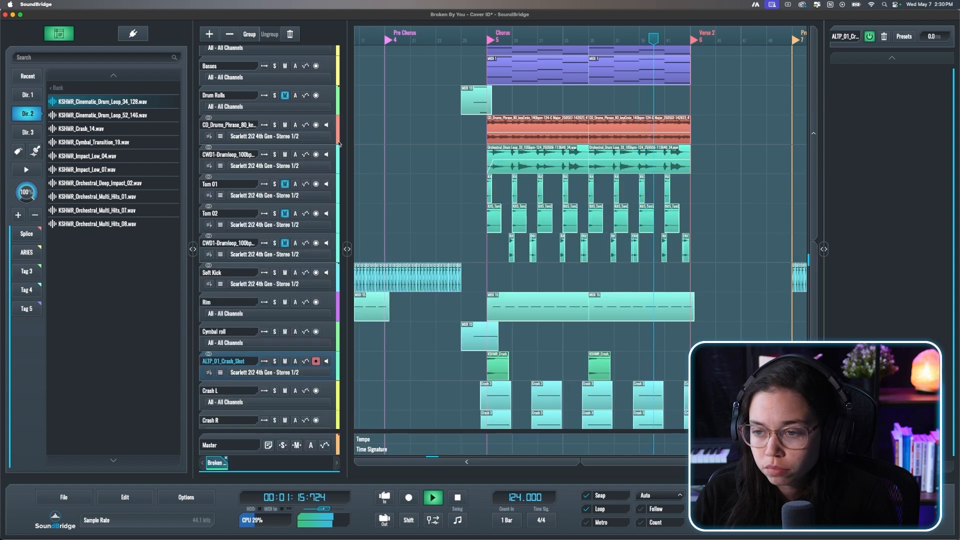
{"action": "left_click", "coordinate": [273, 129]}
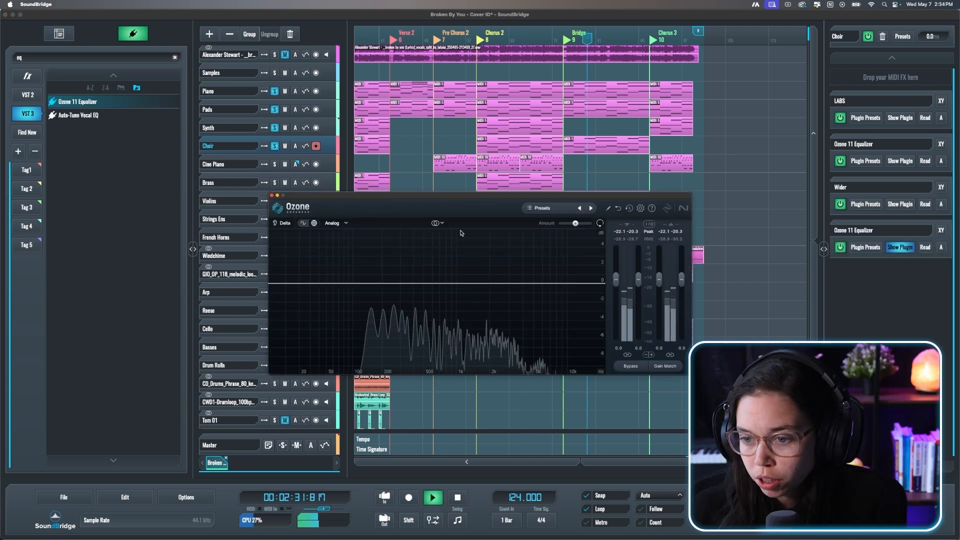
Step: Add a Flat High-Pass filter to the Choir's last Ozone 11 Equalizer and raise its cutoff frequency
{"action": "left_click", "coordinate": [377, 283]}
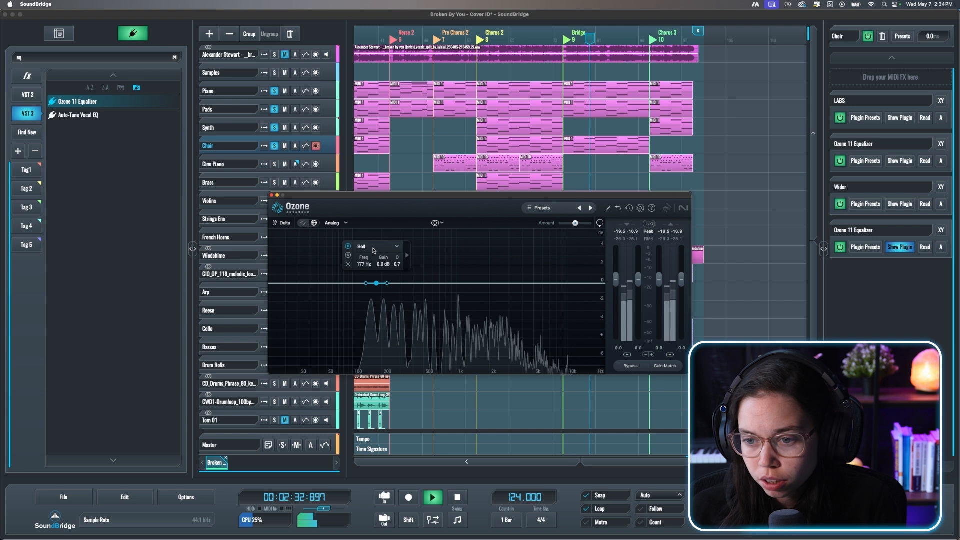
{"action": "left_click", "coordinate": [374, 248]}
{"action": "left_click", "coordinate": [418, 300]}
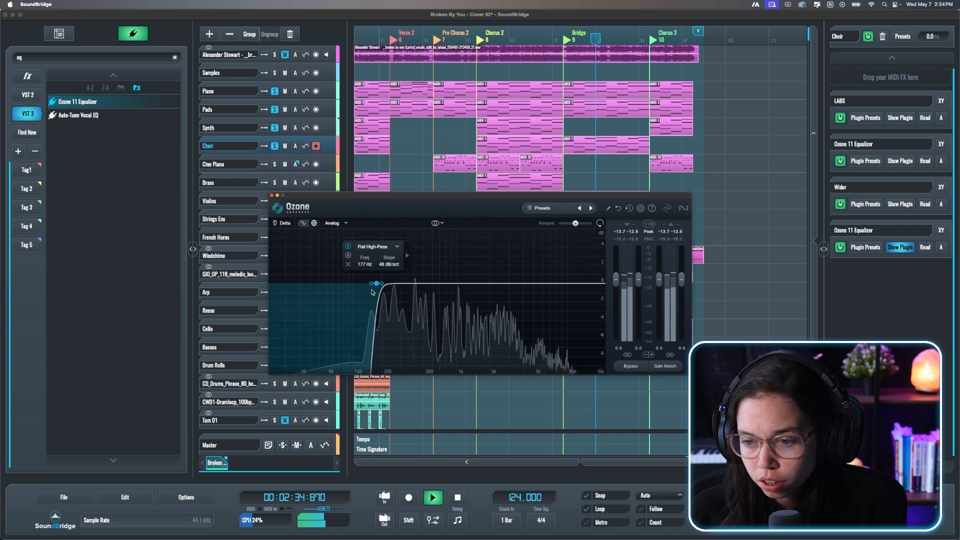
{"action": "left_click_drag", "start_coordinate": [376, 283], "coordinate": [400, 284]}
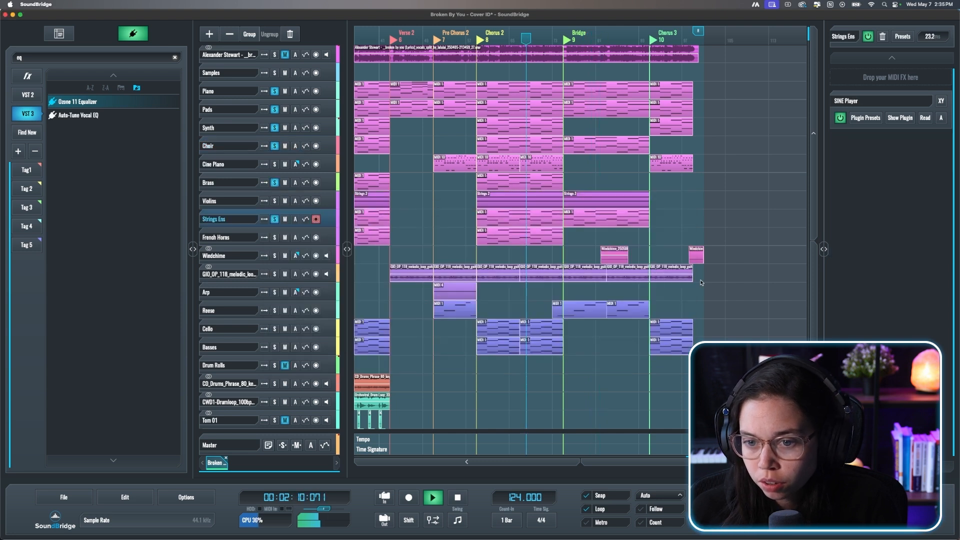
Step: Solo the French Horns along with the other instruments and select their track
{"action": "left_click", "coordinate": [275, 237]}
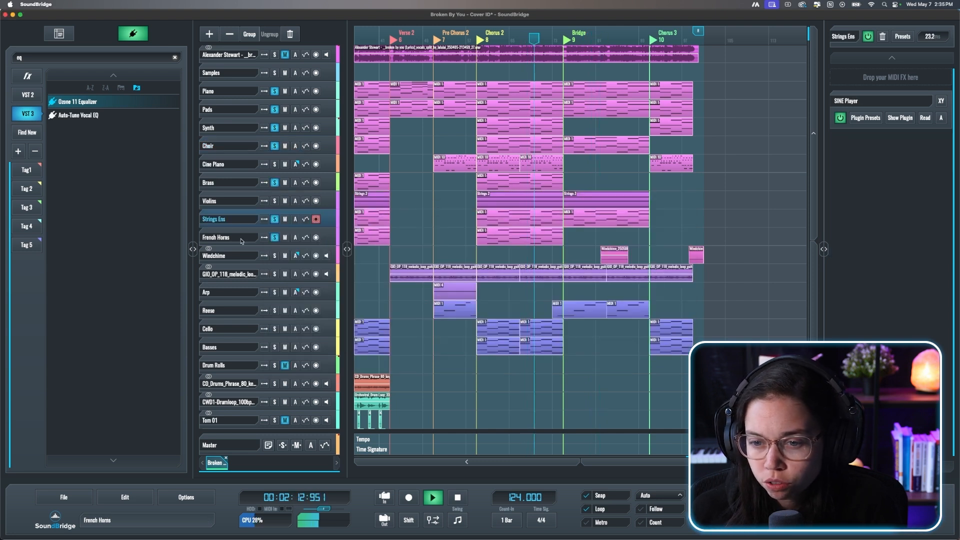
{"action": "double_click", "coordinate": [242, 239]}
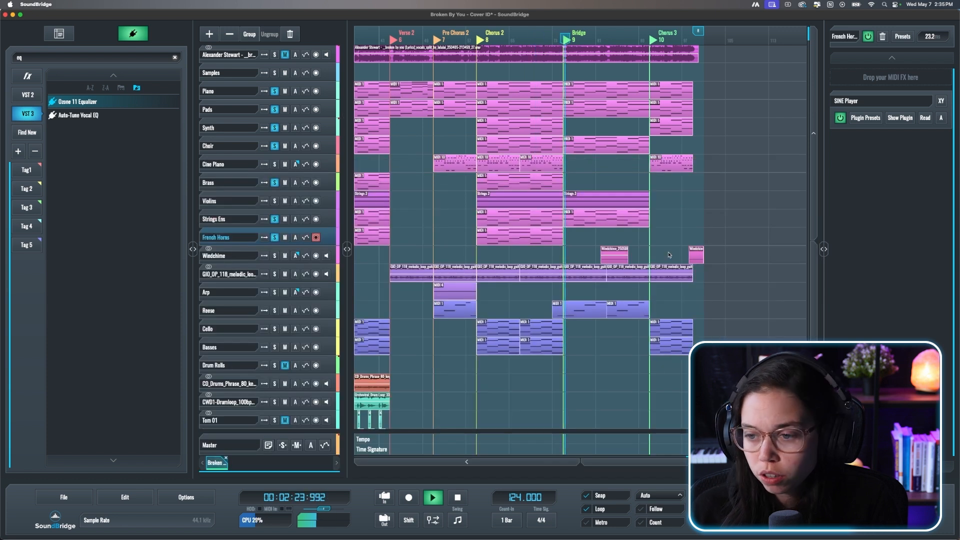
Step: Stop playback and save the project, then duplicate the Violins track and rename the copy Violas
{"action": "left_click", "coordinate": [451, 205]}
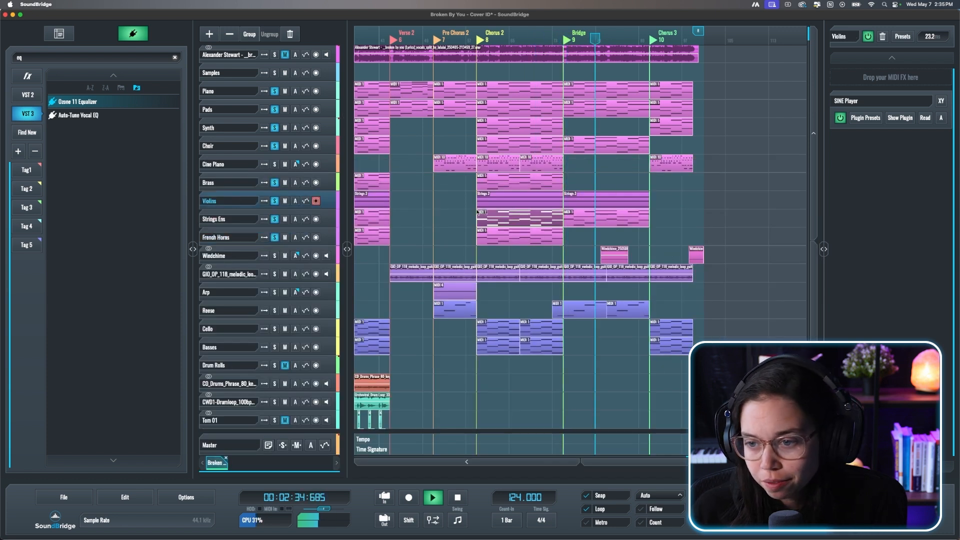
{"action": "key", "text": "space"}
{"action": "key", "text": "super+s"}
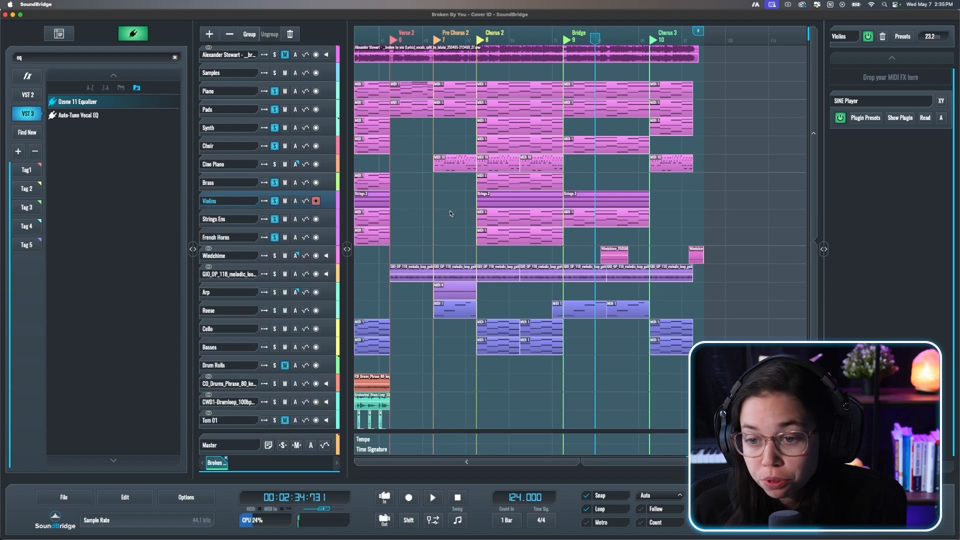
{"action": "key", "text": "super+d"}
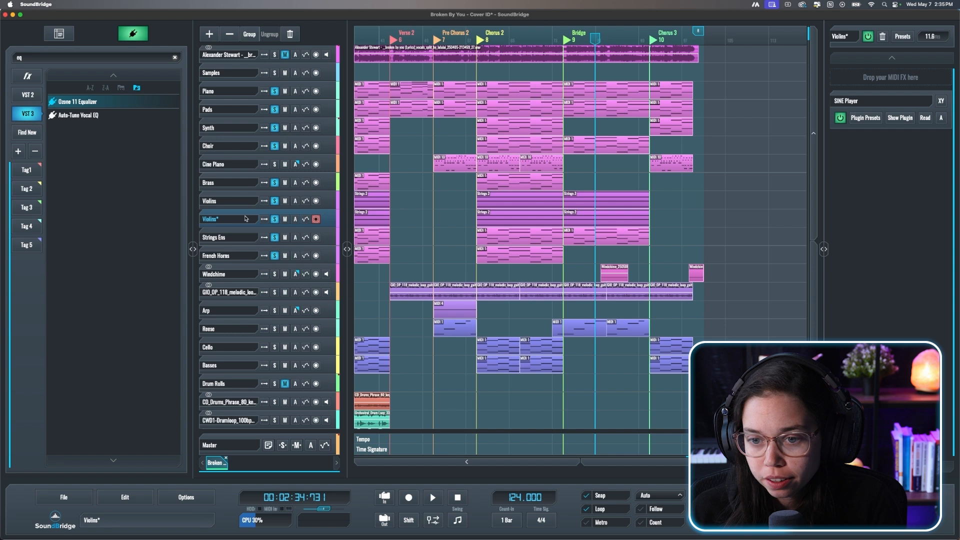
{"action": "double_click", "coordinate": [245, 219]}
{"action": "type", "text": "# Vio"}
{"action": "key", "text": "Return"}
Step: Check the Violas channel in the mixer, return to the arrangement, and play Chorus 2
{"action": "key", "text": "m"}
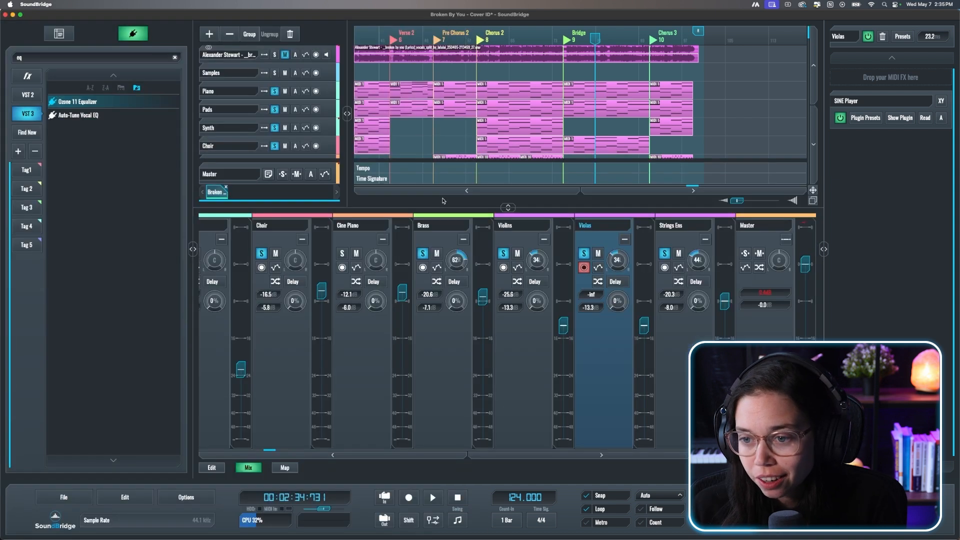
{"action": "key", "text": "m"}
{"action": "key", "text": "space"}
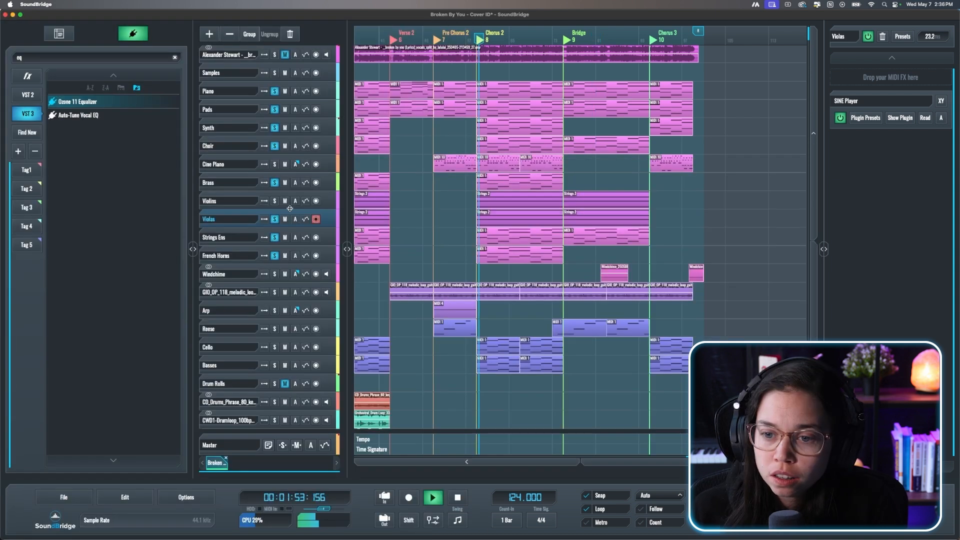
Step: Select the Violins and Violas channels in the mixer and lower their levels together to about -18.3 and -11.8 dB
{"action": "key", "text": "m"}
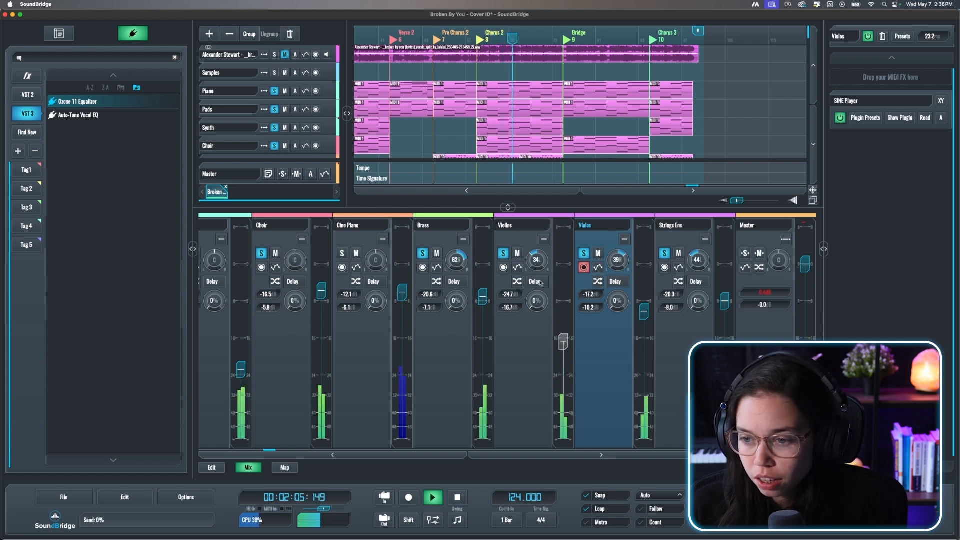
{"action": "left_click", "coordinate": [518, 226]}
{"action": "left_click", "coordinate": [590, 226], "text": "shift"}
{"action": "left_click", "coordinate": [586, 255]}
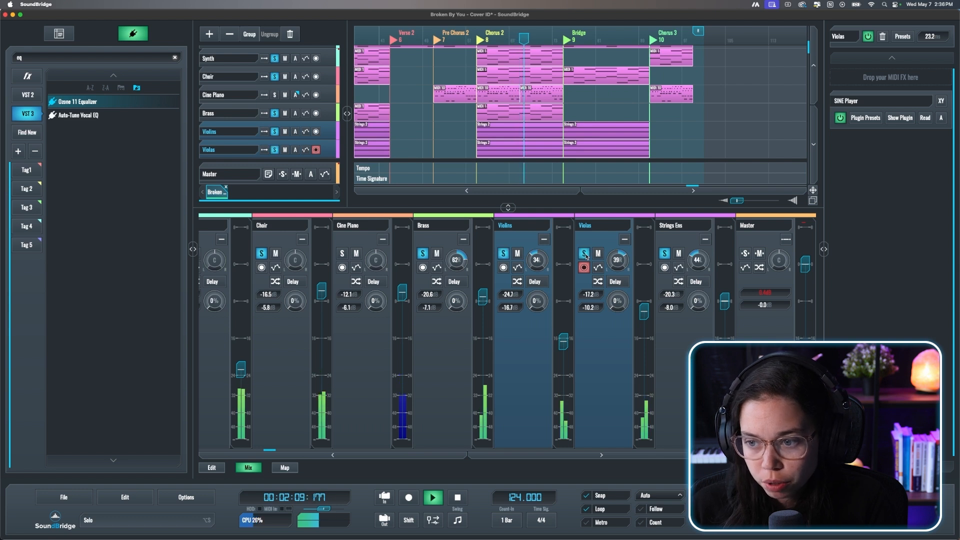
{"action": "left_click_drag", "start_coordinate": [644, 312], "coordinate": [644, 320]}
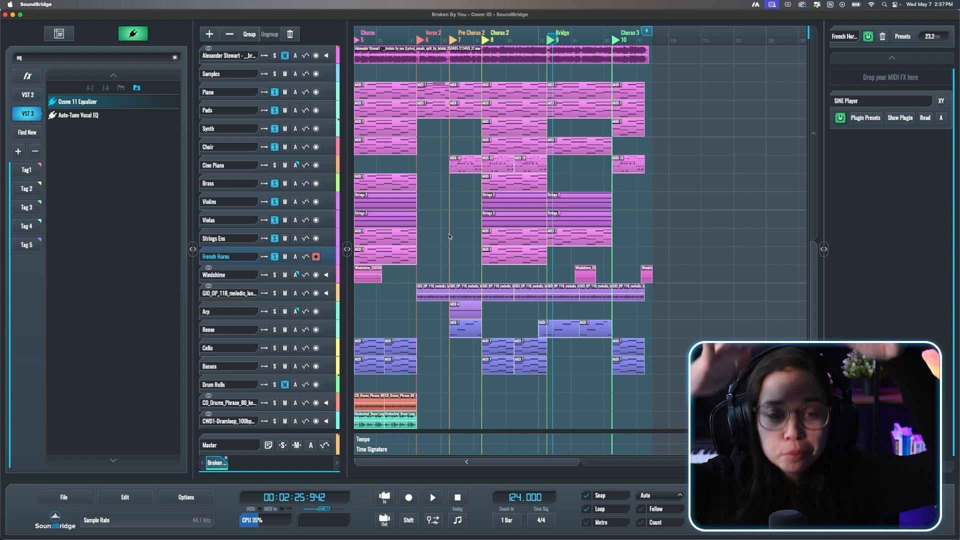
Step: Move the Choir track below Cine Piano next to the Brass track, and save the project
{"action": "left_click_drag", "start_coordinate": [232, 147], "coordinate": [232, 168]}
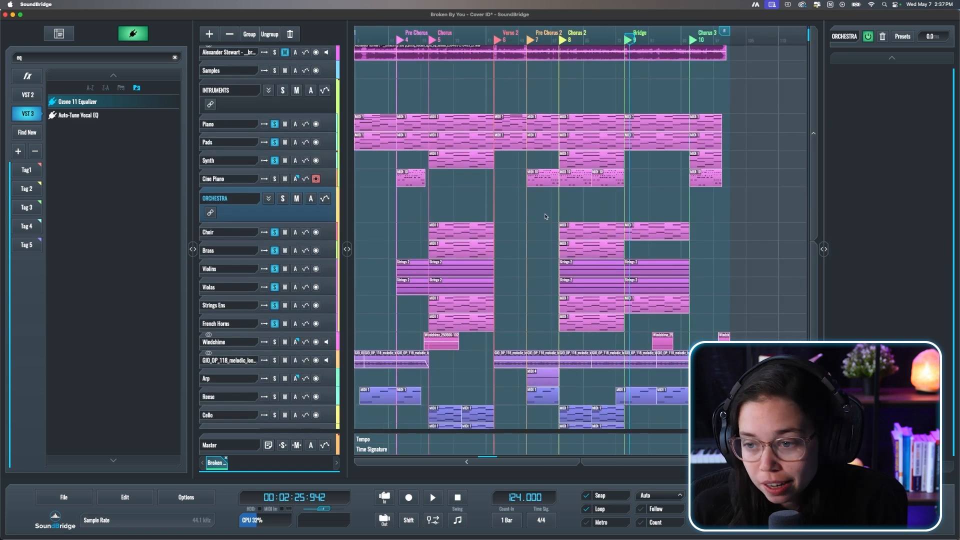
{"action": "key", "text": "super+s"}
Step: Reshape the ORCHESTRA gain automation in Chorus 2 into rising and falling swells, with 0.72 at 62.1.1.0, and hide its automation lanes
{"action": "left_click", "coordinate": [559, 54]}
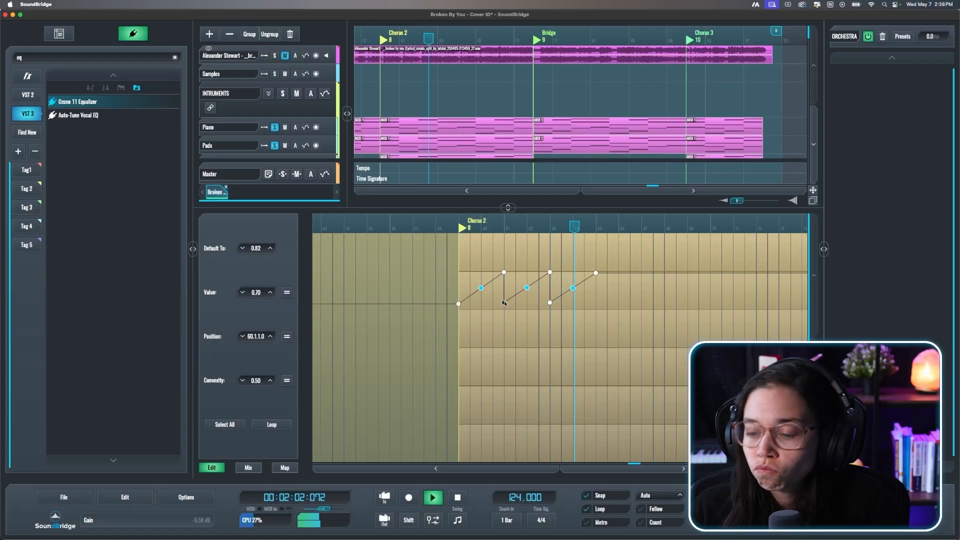
{"action": "double_click", "coordinate": [504, 302]}
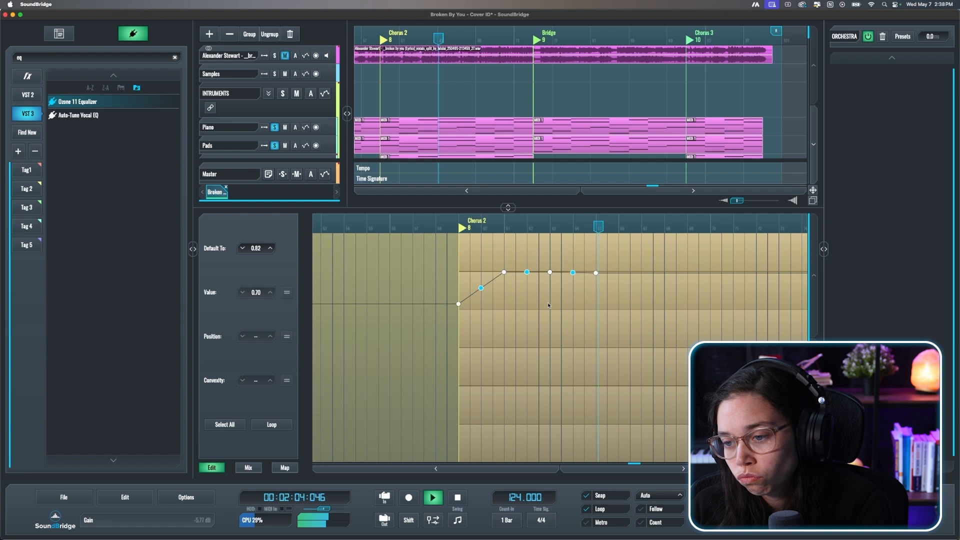
{"action": "left_click_drag", "start_coordinate": [550, 274], "coordinate": [551, 300]}
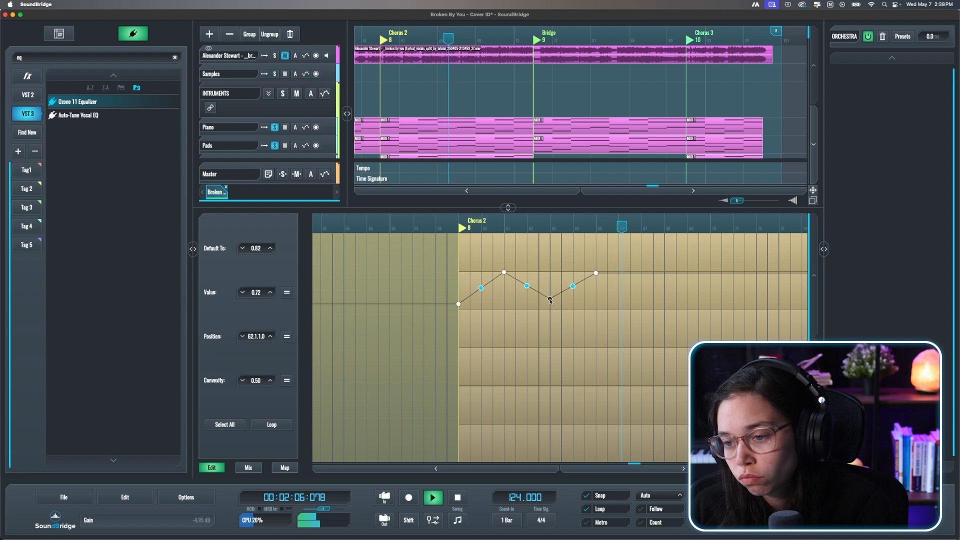
{"action": "left_click_drag", "start_coordinate": [597, 273], "coordinate": [641, 303]}
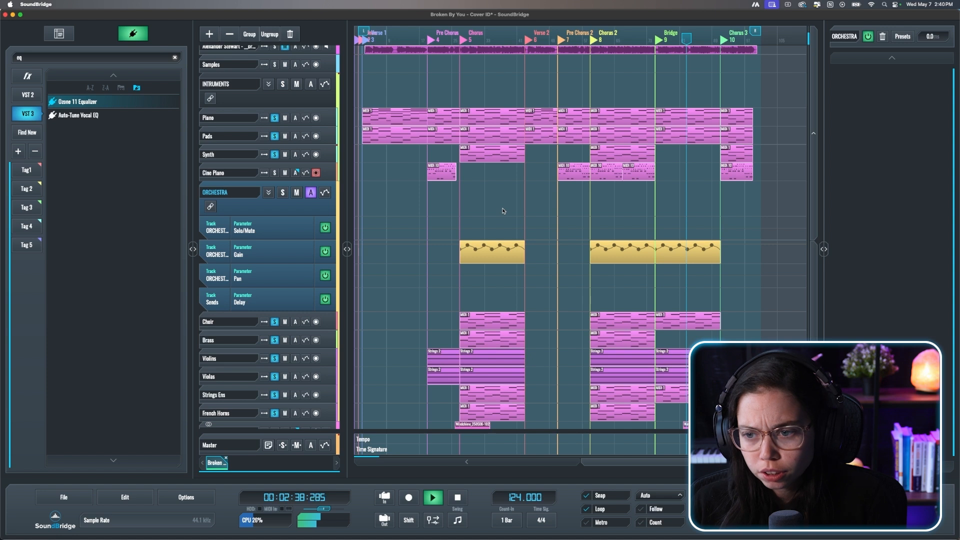
{"action": "left_click", "coordinate": [311, 194]}
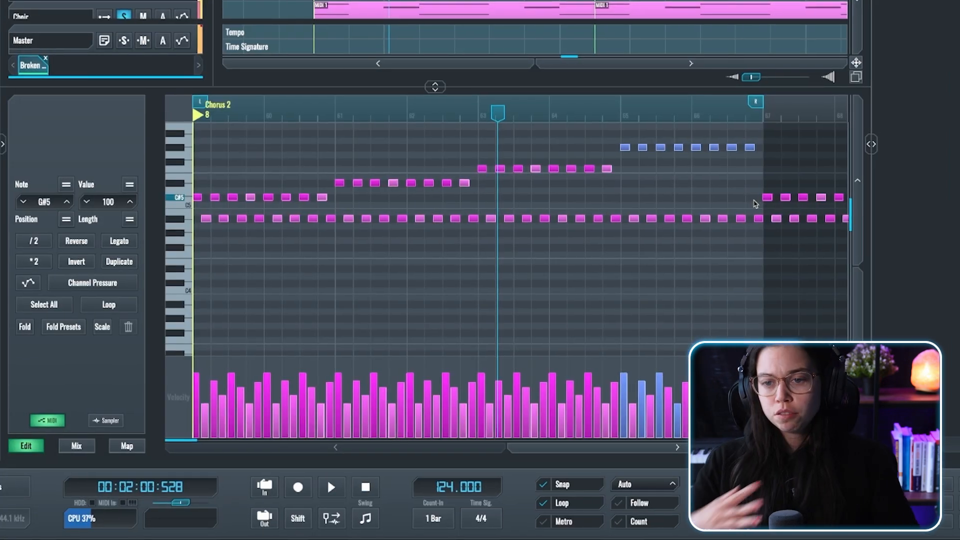
Step: Play the repeated Staccato note pattern in Chorus 2 and listen to its rising line
{"action": "key", "text": "space"}
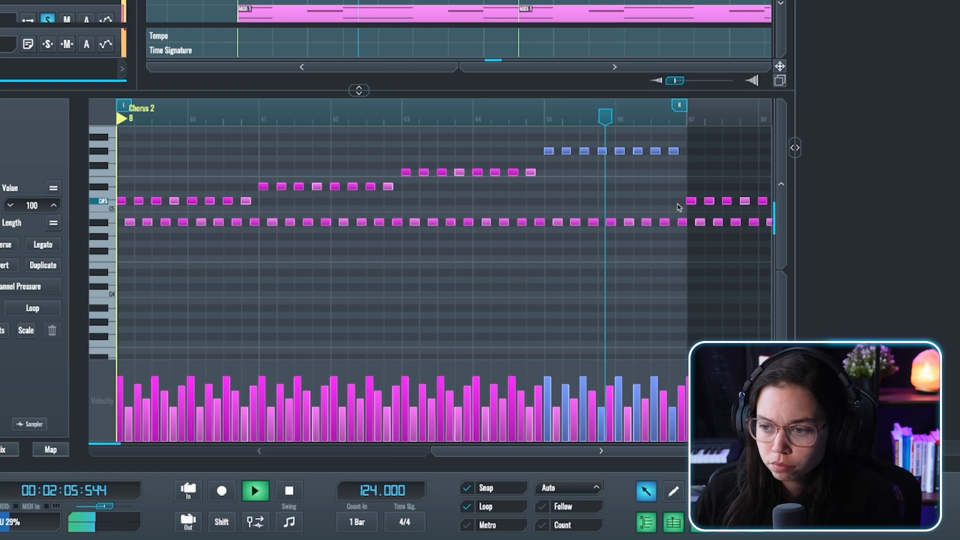
{"action": "scroll", "coordinate": [413, 258], "scroll_direction": "down", "scroll_amount": 4}
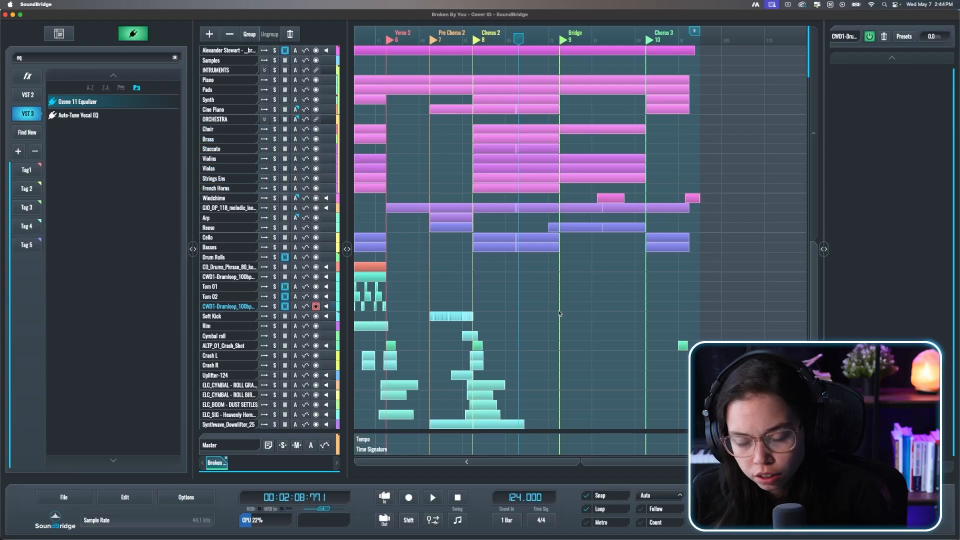
Step: Layer the Staccato notes in octaves in the Chorus 2 clip, and duplicate the clip to fill the rest of the section
{"action": "key", "text": "e"}
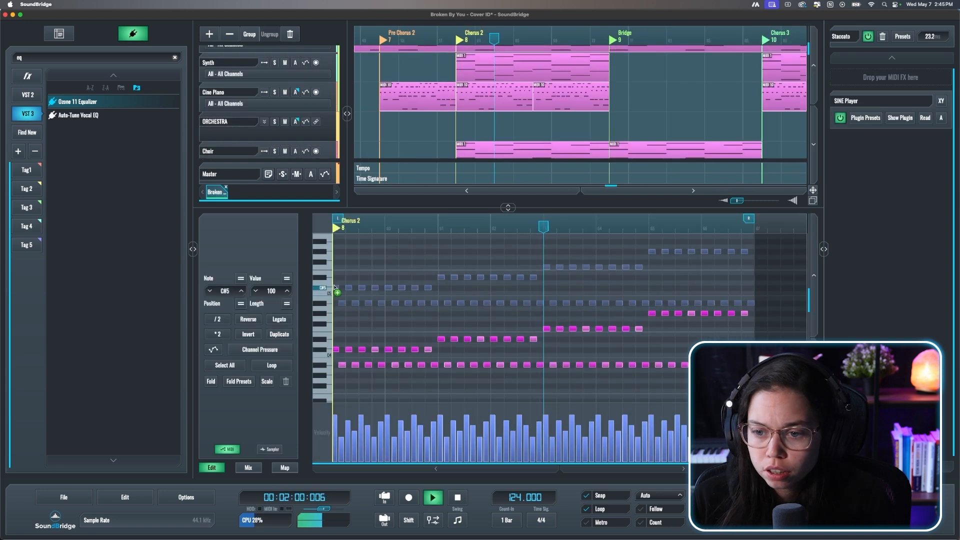
{"action": "scroll", "coordinate": [402, 308], "scroll_direction": "down", "scroll_amount": 2}
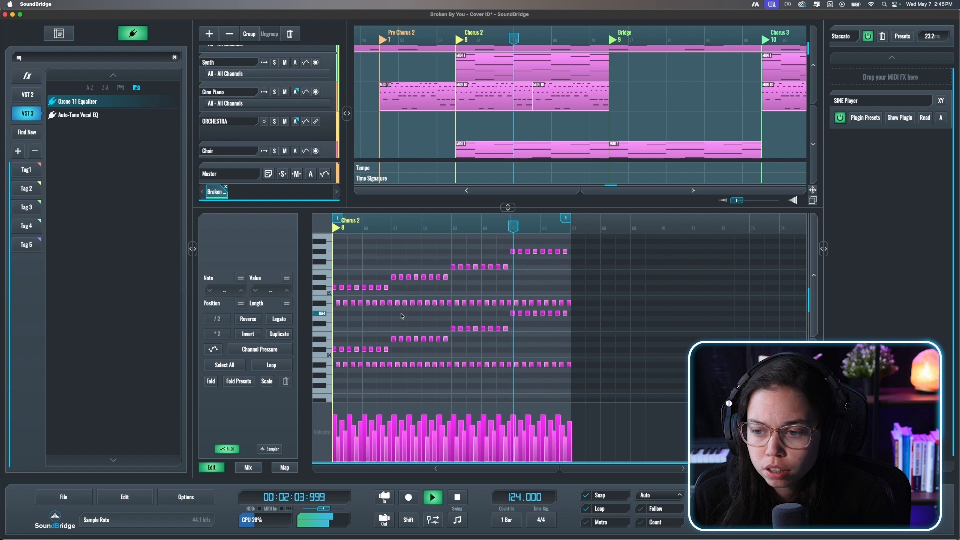
{"action": "key", "text": "Escape"}
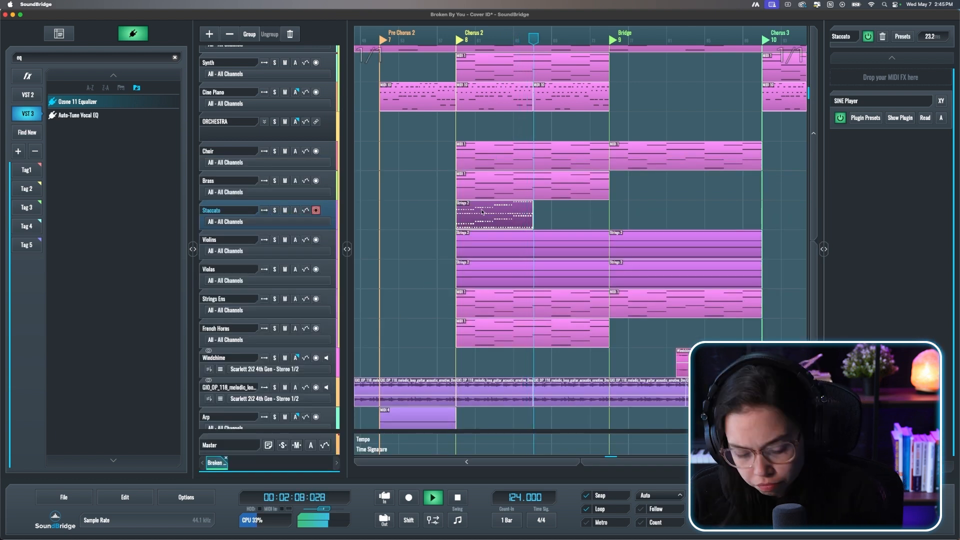
{"action": "key", "text": "ctrl+d"}
{"action": "left_click", "coordinate": [407, 241]}
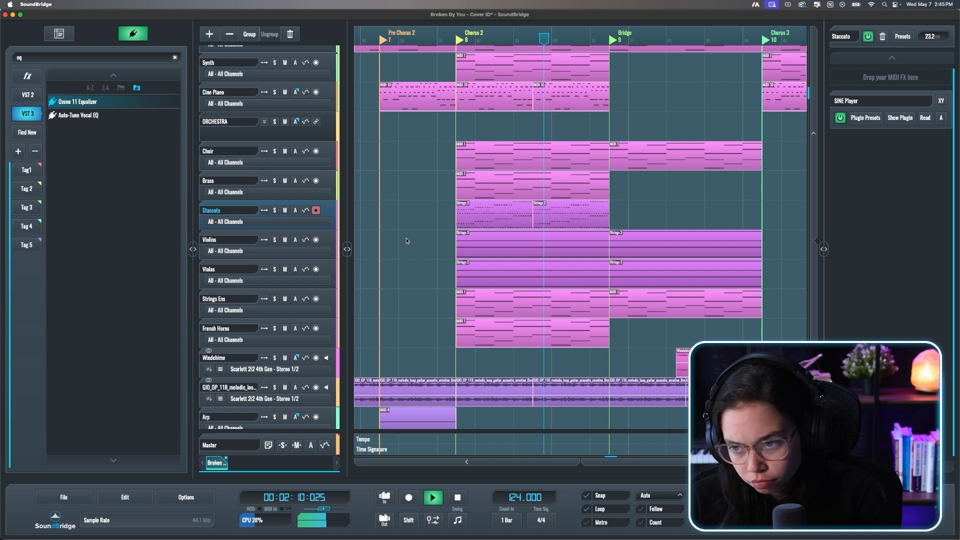
Step: Pan the Staccato channel to about -4% in the mixer, and return to the arrangement
{"action": "key", "text": "e"}
{"action": "left_click", "coordinate": [254, 466]}
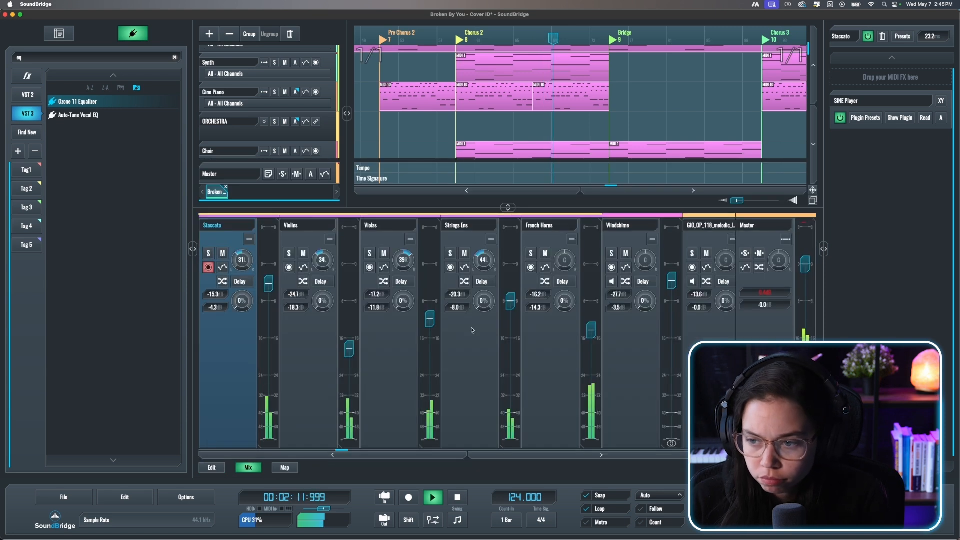
{"action": "left_click_drag", "start_coordinate": [238, 261], "coordinate": [238, 259]}
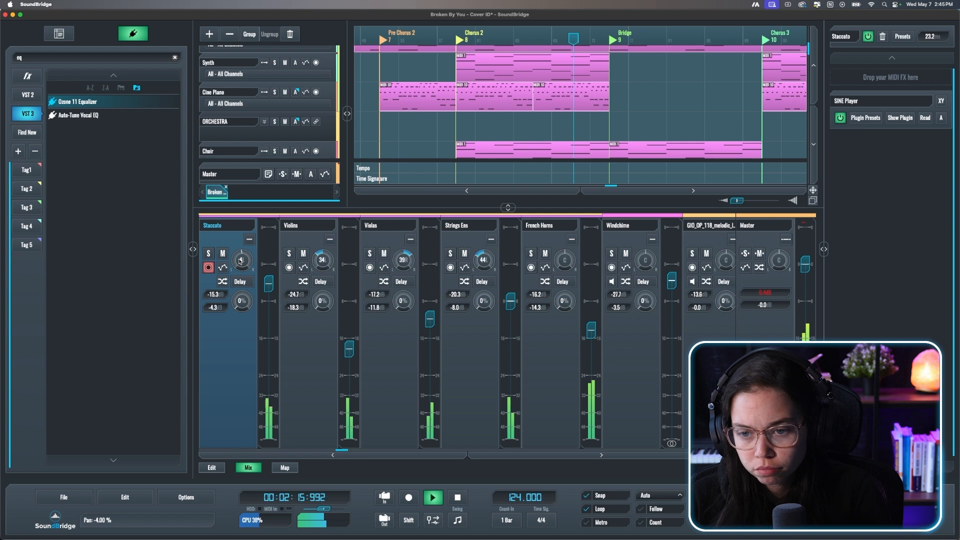
{"action": "key", "text": "e"}
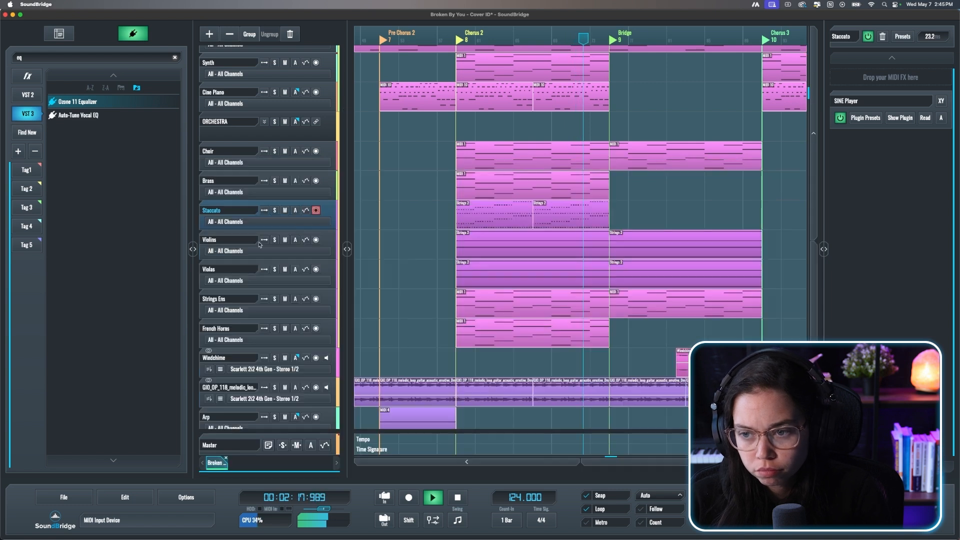